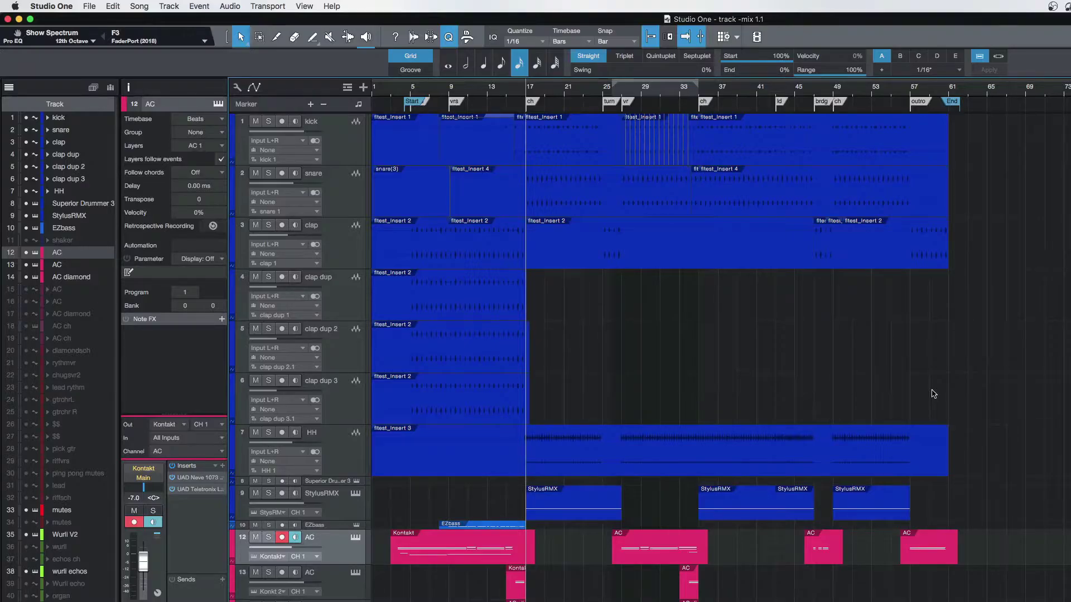
# Select the drum tracks from kick through HH, solo them together and play them from the chorus marker
pyautogui.click(342, 147)
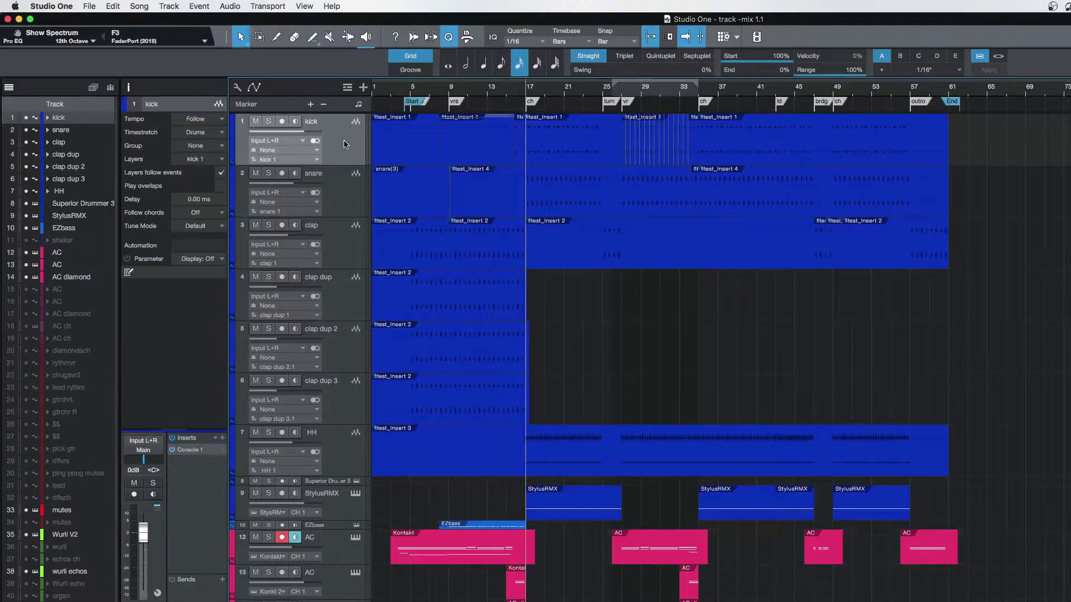
pyautogui.click(339, 452)
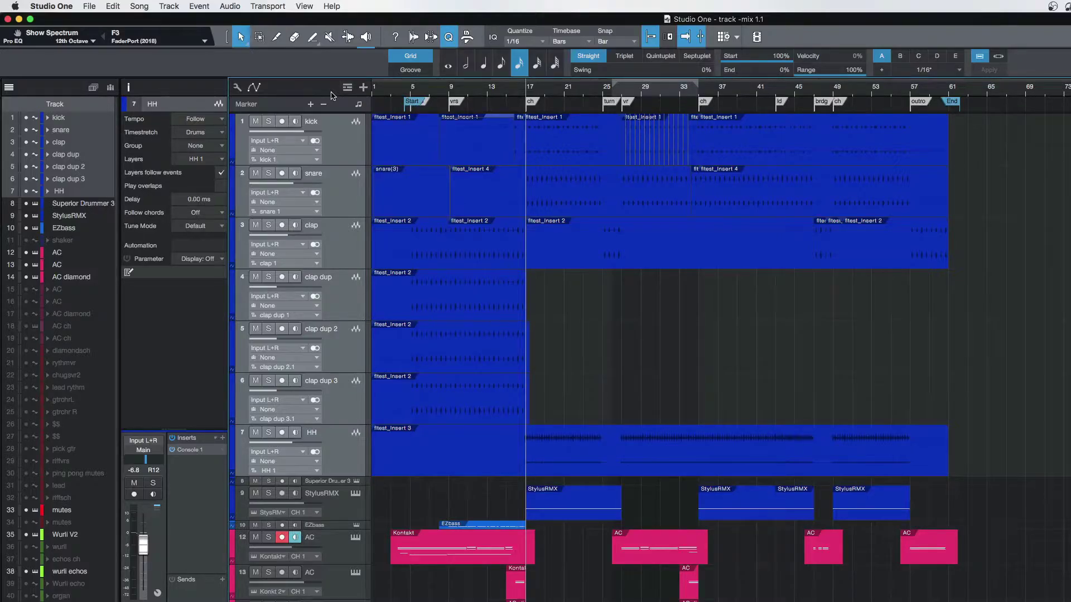
pyautogui.click(269, 122)
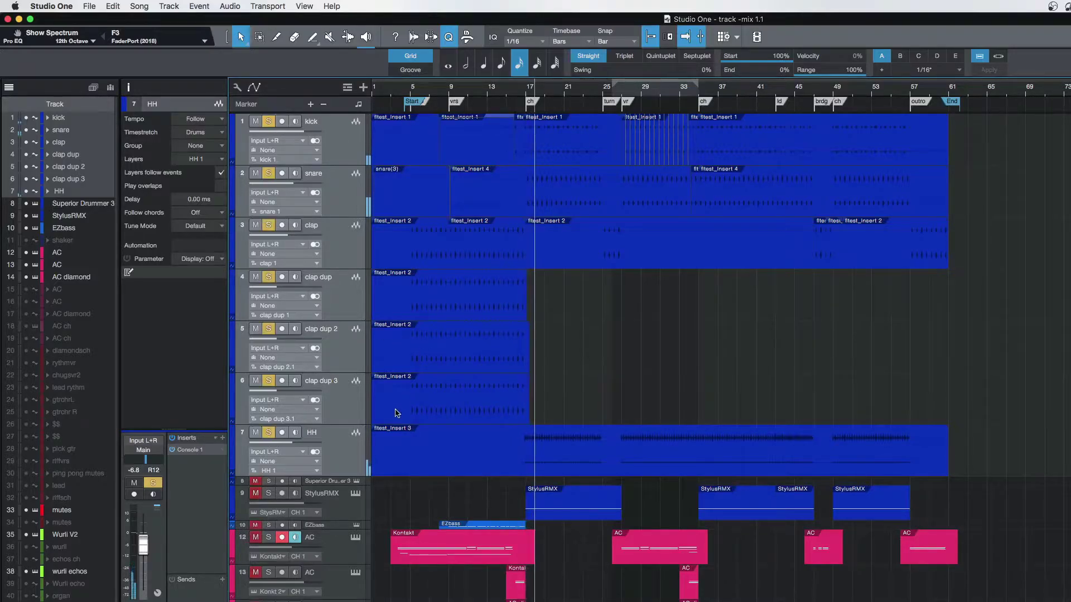
pyautogui.press('space')
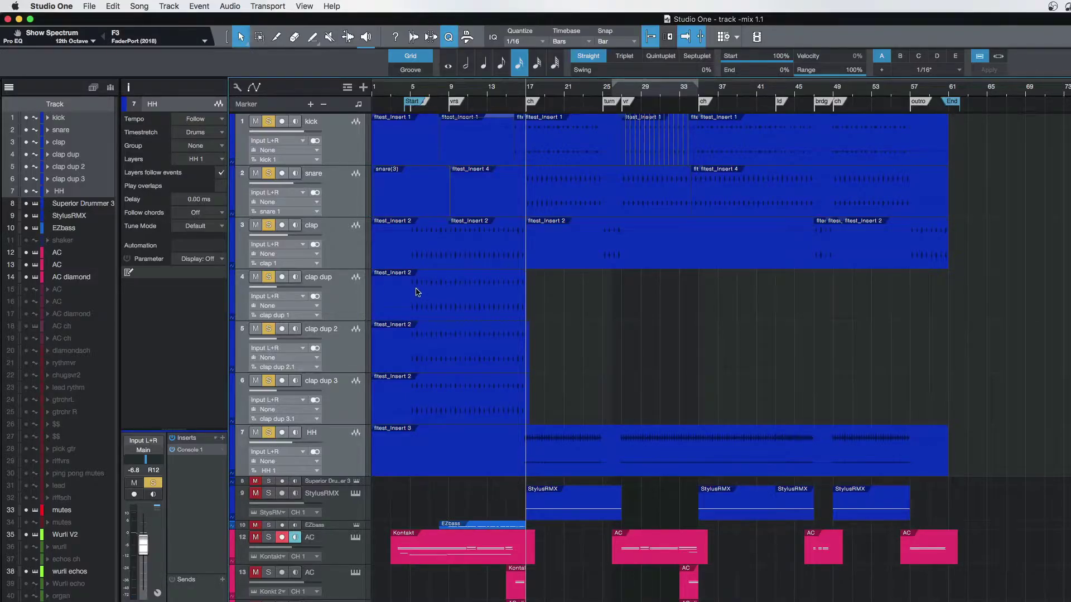
# Play the soloed drum tracks from about bar 7, stop playback and clear their solo
pyautogui.click(431, 92)
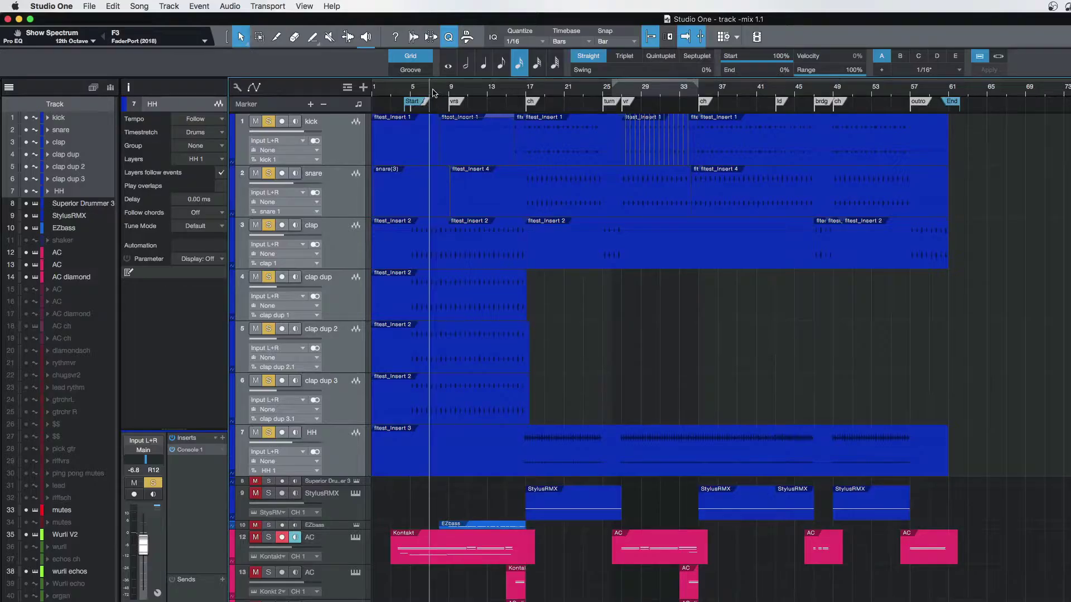
pyautogui.press('space')
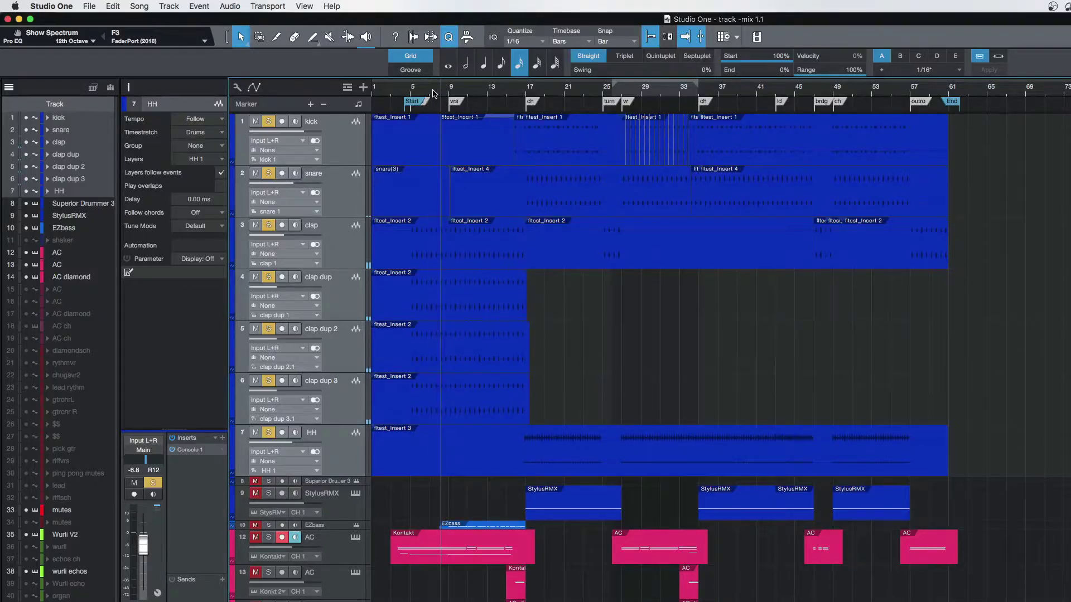
pyautogui.press('space')
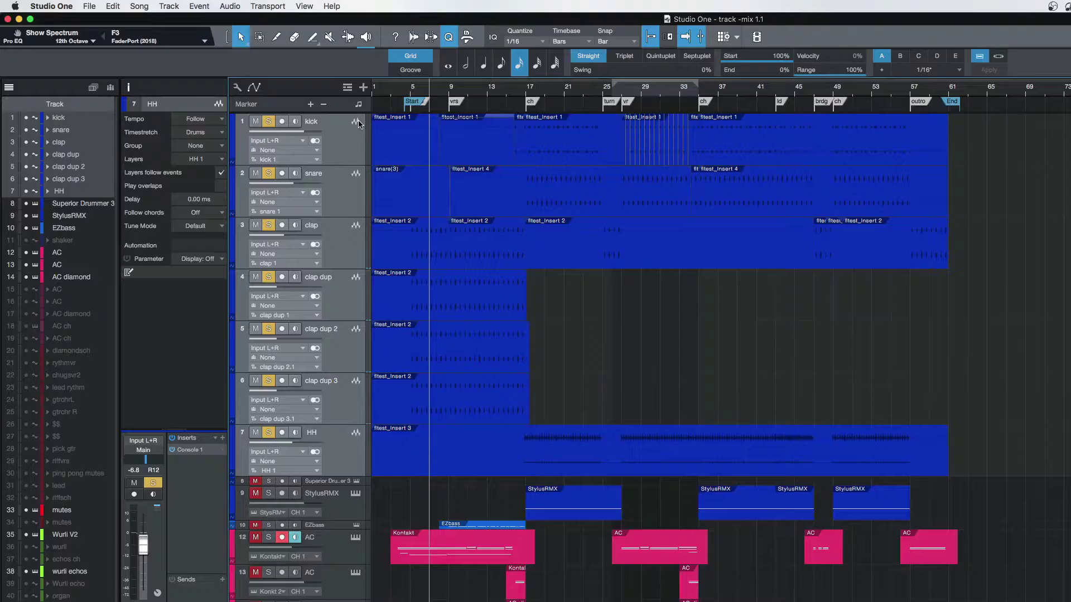
pyautogui.click(267, 122)
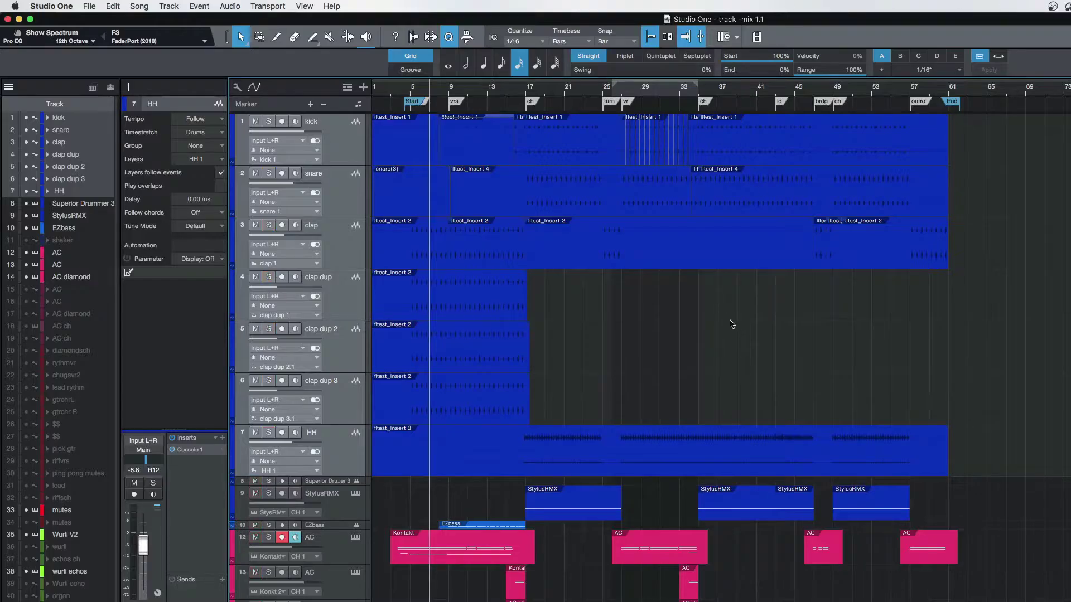
# Open the Superior Drummer 3 instrument from track 8 and reposition its window so more of the kit shows
pyautogui.scroll(-3, 732, 323)
pyautogui.scroll(-2, 732, 323)
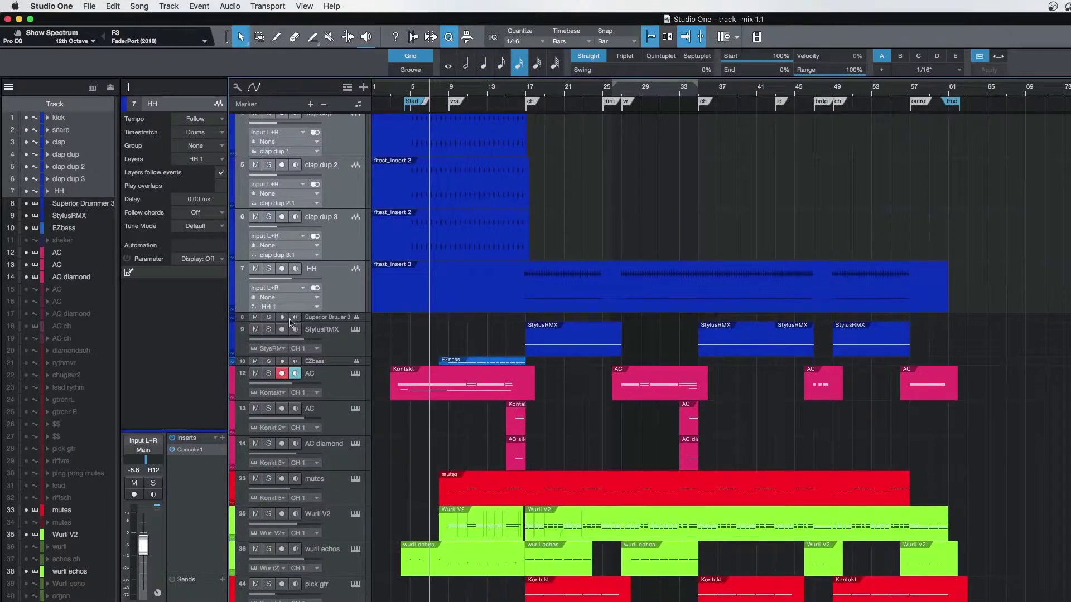
pyautogui.click(322, 319)
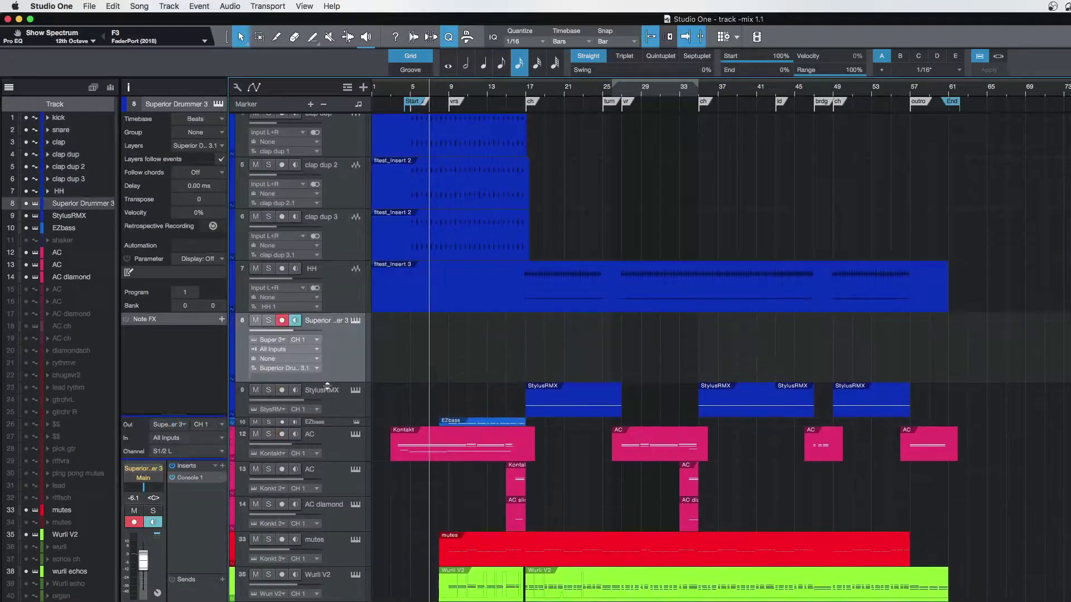
pyautogui.click(356, 321)
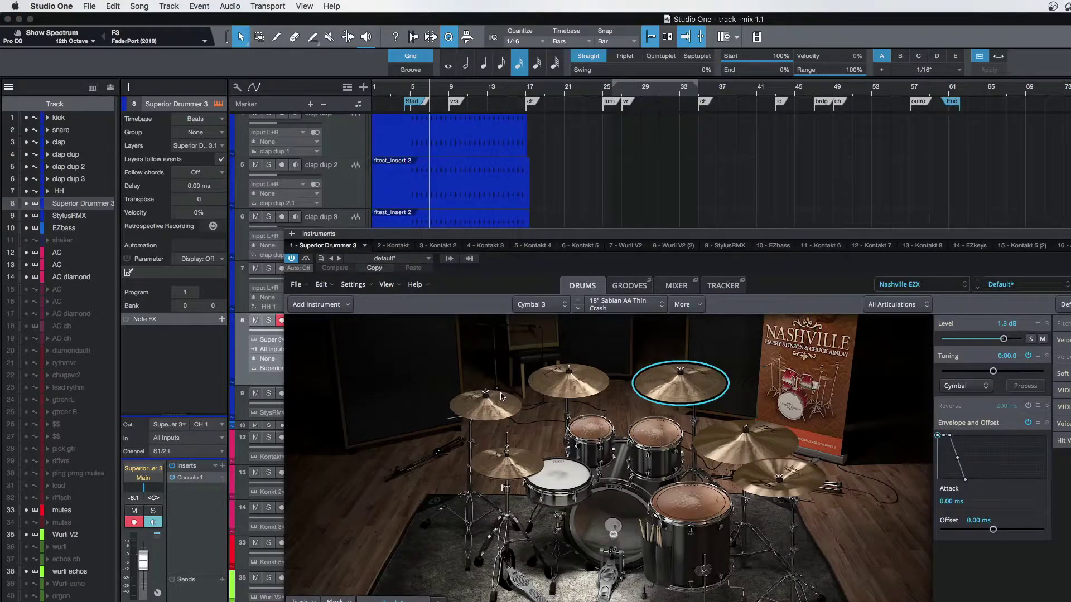
pyautogui.moveTo(640, 231); pyautogui.dragTo(610, 163)
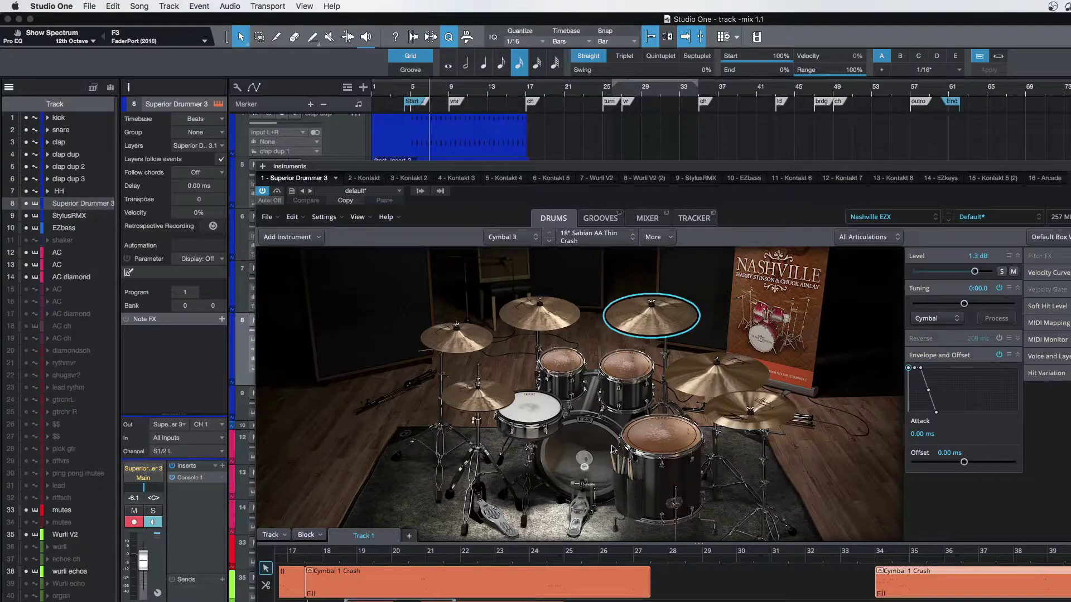
# Audition the kit's snare, briefly play the song, and reposition the instrument window
pyautogui.click(536, 418)
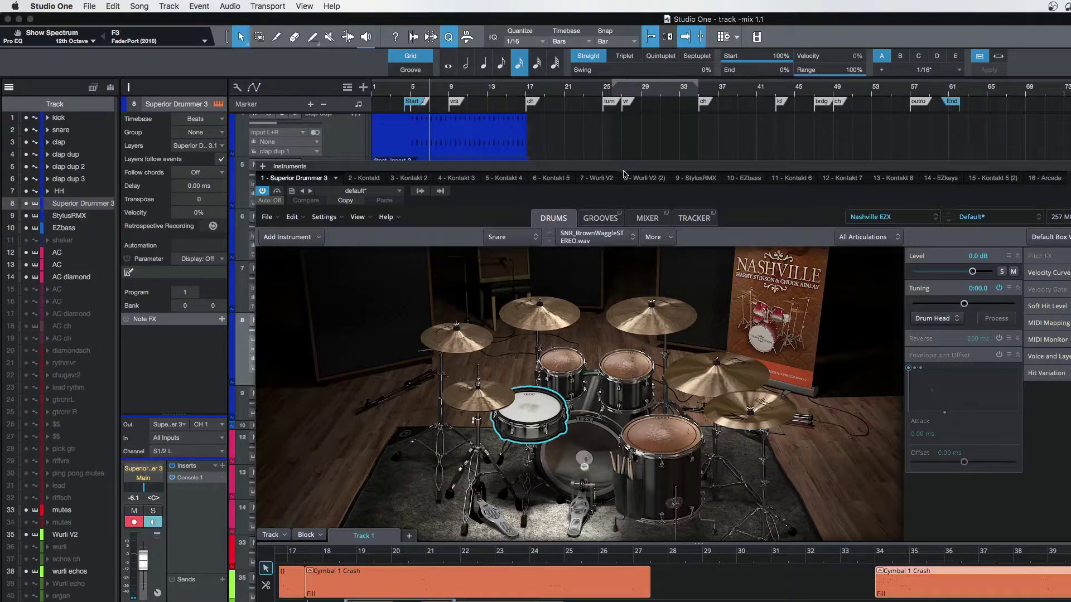
pyautogui.press('space')
pyautogui.press('space')
pyautogui.click(538, 407)
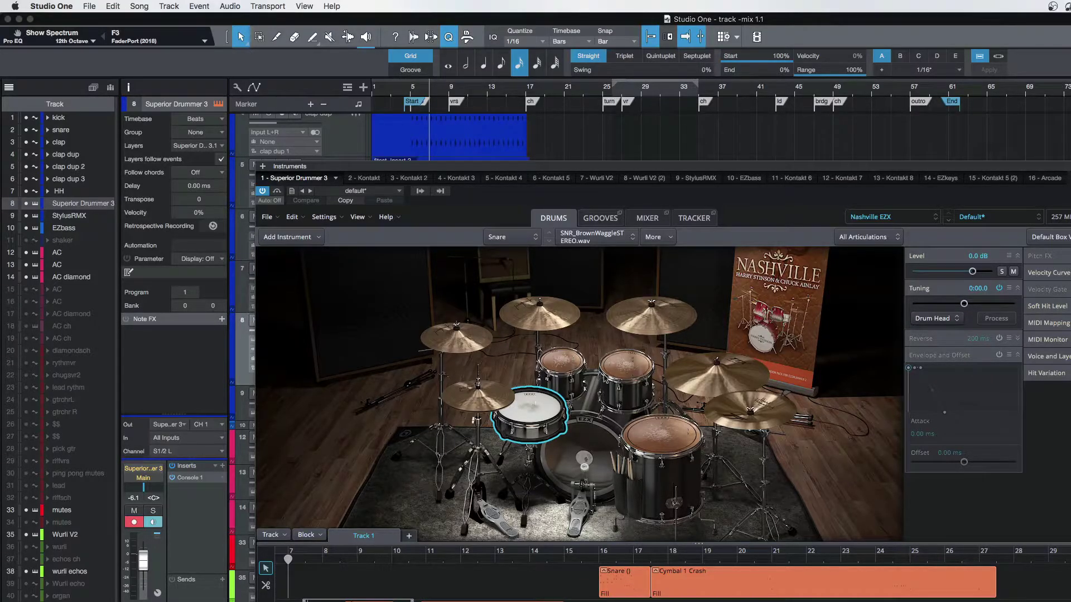
pyautogui.moveTo(776, 170); pyautogui.dragTo(712, 206)
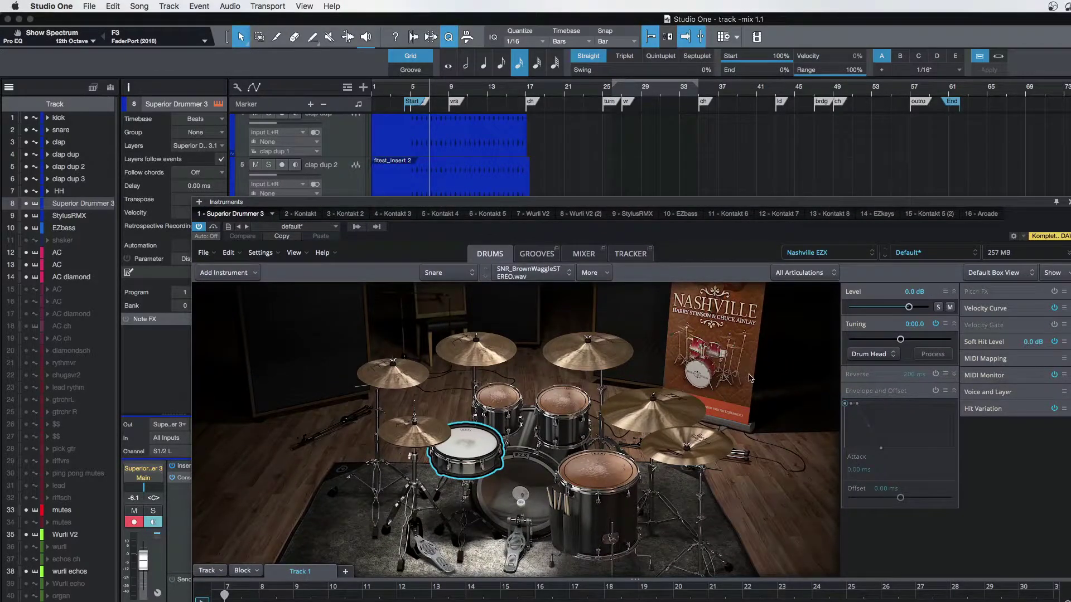
pyautogui.moveTo(489, 204); pyautogui.dragTo(572, 189)
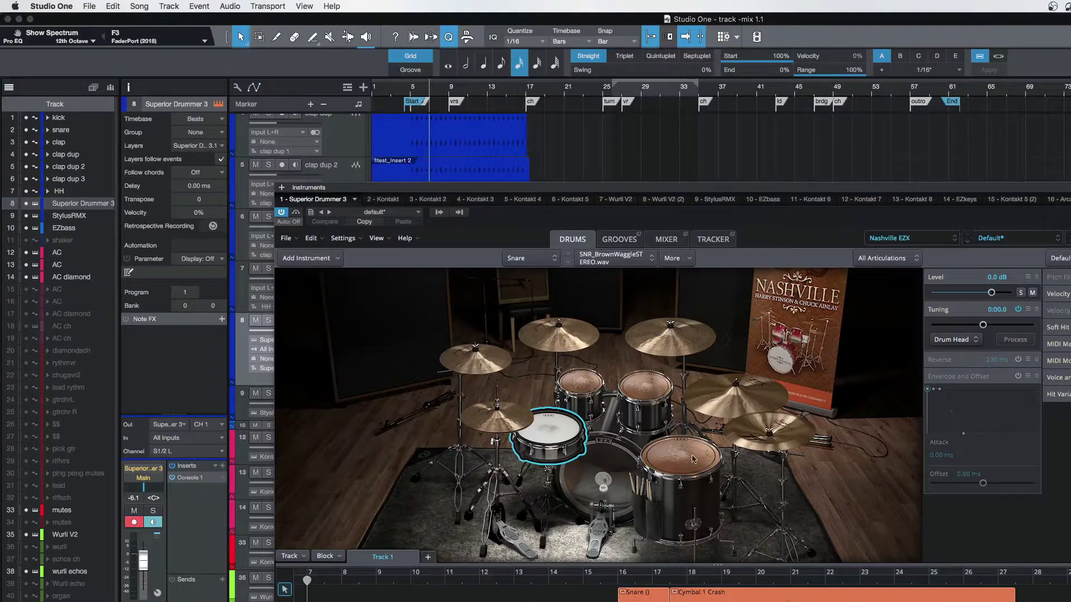
# Audition both rack toms and the floor tom one after another
pyautogui.click(583, 385)
pyautogui.click(646, 394)
pyautogui.click(674, 450)
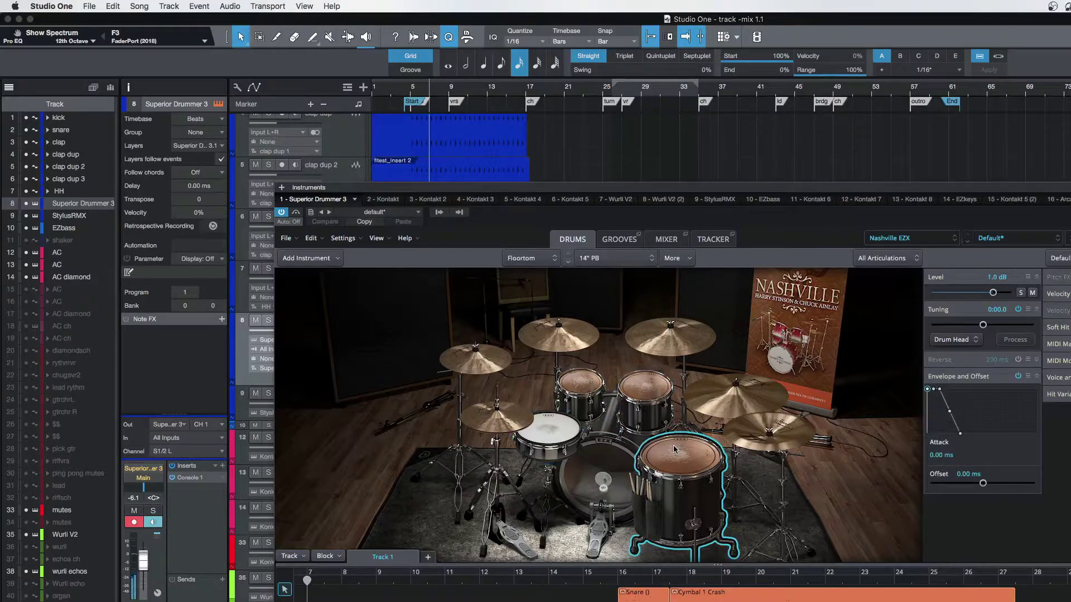
# Select both rack toms and the floor tom together, set their envelope release to Off, and audition each one
pyautogui.click(585, 396)
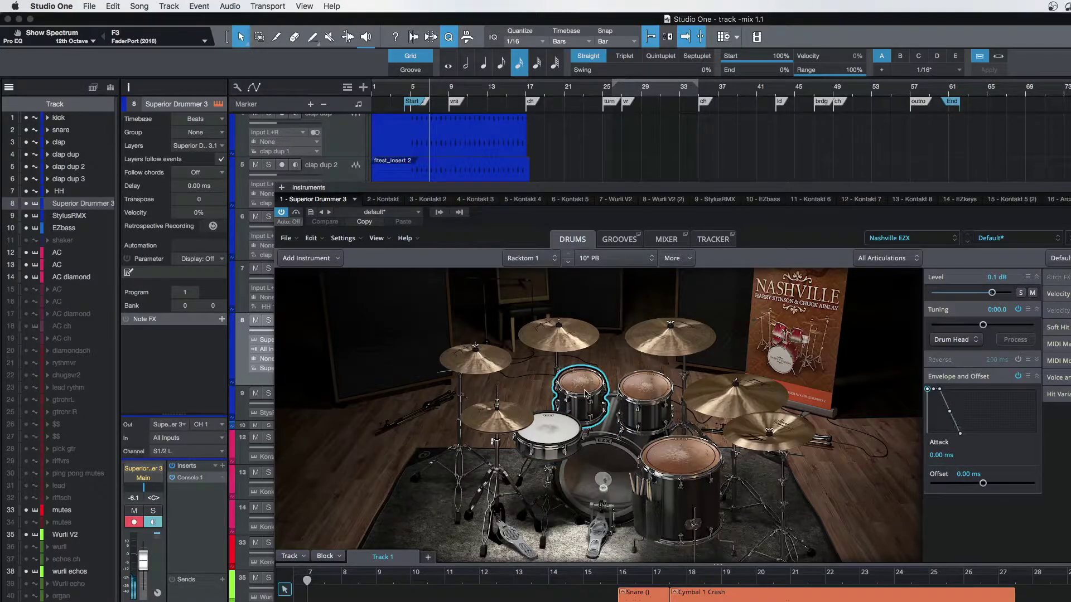
pyautogui.keyDown('shift'); pyautogui.click(651, 407); pyautogui.keyUp('shift')
pyautogui.keyDown('shift'); pyautogui.click(681, 455); pyautogui.keyUp('shift')
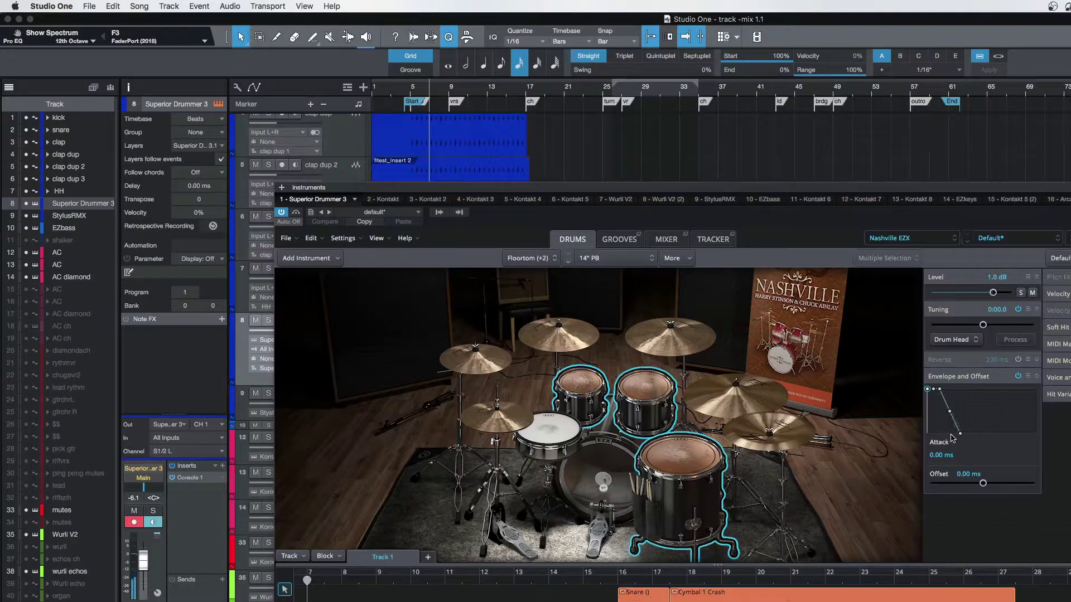
pyautogui.moveTo(960, 436); pyautogui.dragTo(966, 435)
pyautogui.click(575, 387)
pyautogui.click(647, 387)
pyautogui.click(681, 458)
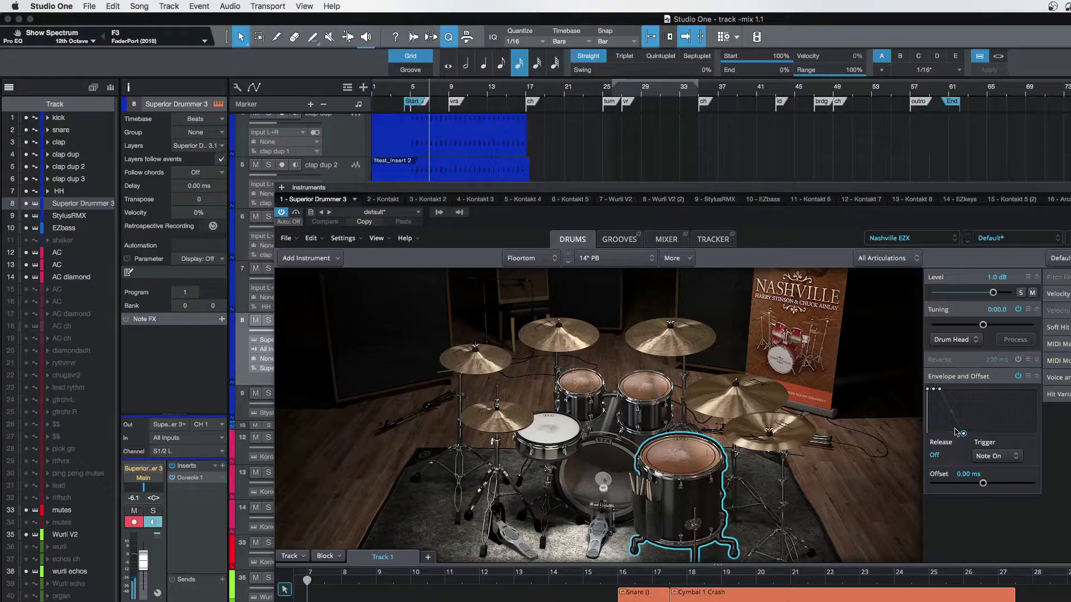
# Shorten the envelope release to 337 ms on the floor tom and 178 ms on Racktom 2
pyautogui.moveTo(967, 435); pyautogui.dragTo(957, 433)
pyautogui.click(633, 388)
pyautogui.moveTo(964, 436); pyautogui.dragTo(955, 434)
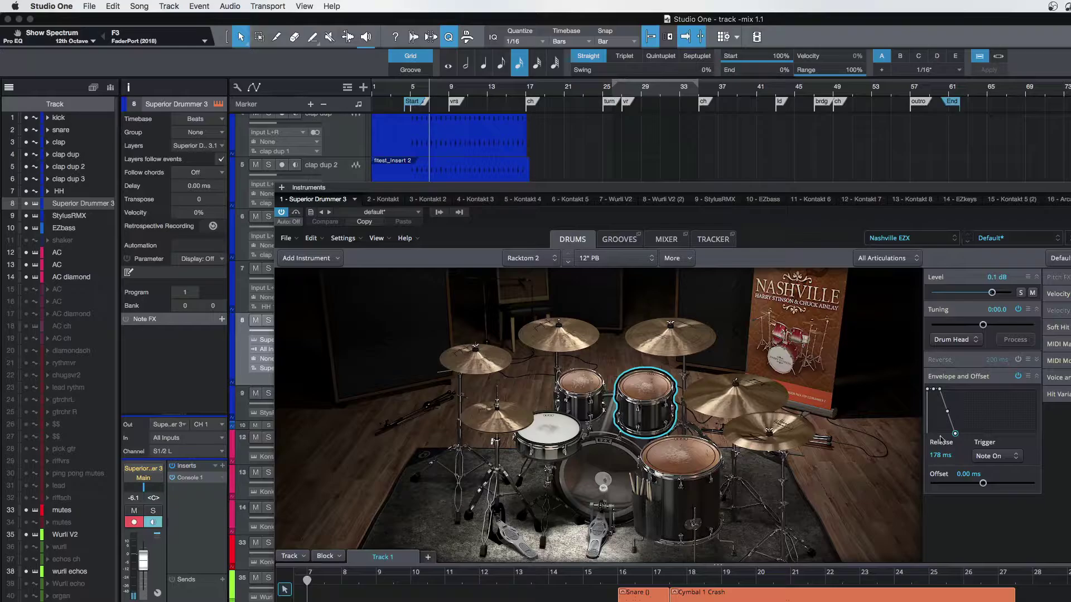
# Lengthen the envelope release on Racktom 2 and the floor tom, auditioning Racktom 1 in between
pyautogui.moveTo(955, 434); pyautogui.dragTo(960, 434)
pyautogui.click(599, 391)
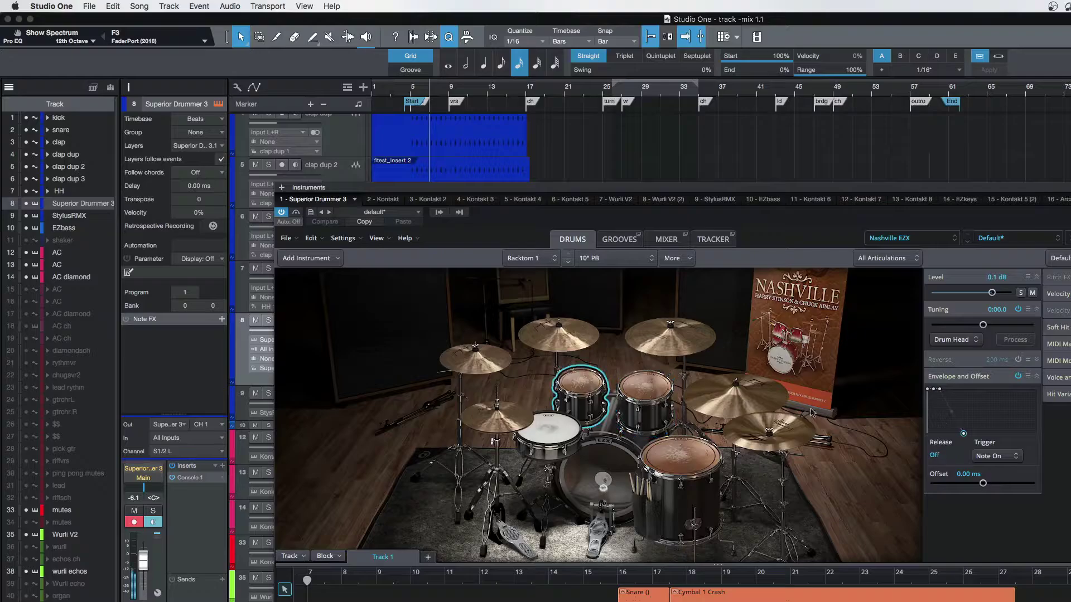
pyautogui.click(677, 451)
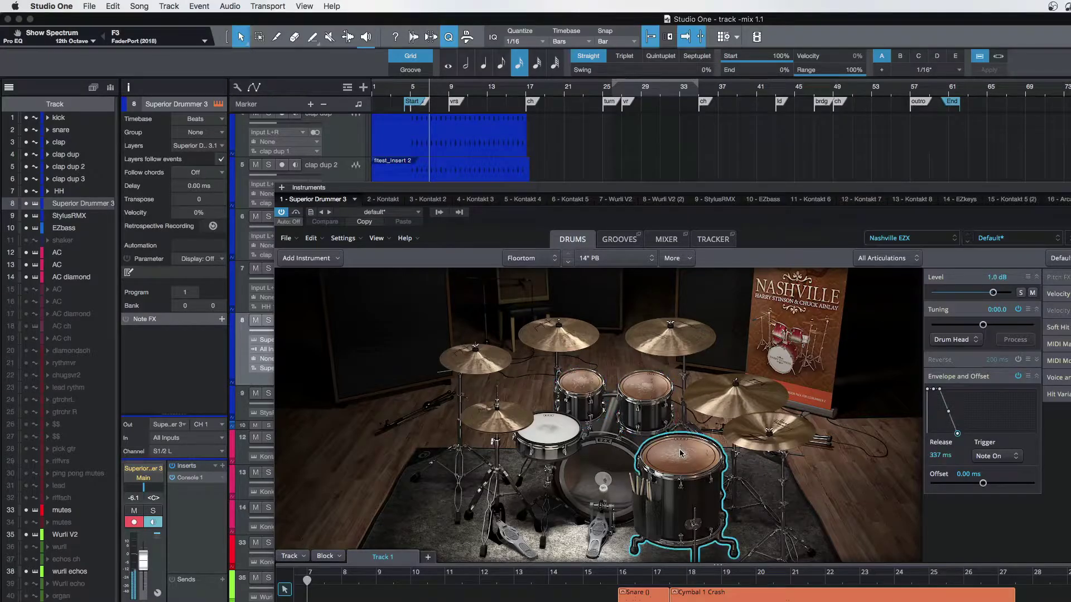
pyautogui.moveTo(958, 435); pyautogui.dragTo(961, 434)
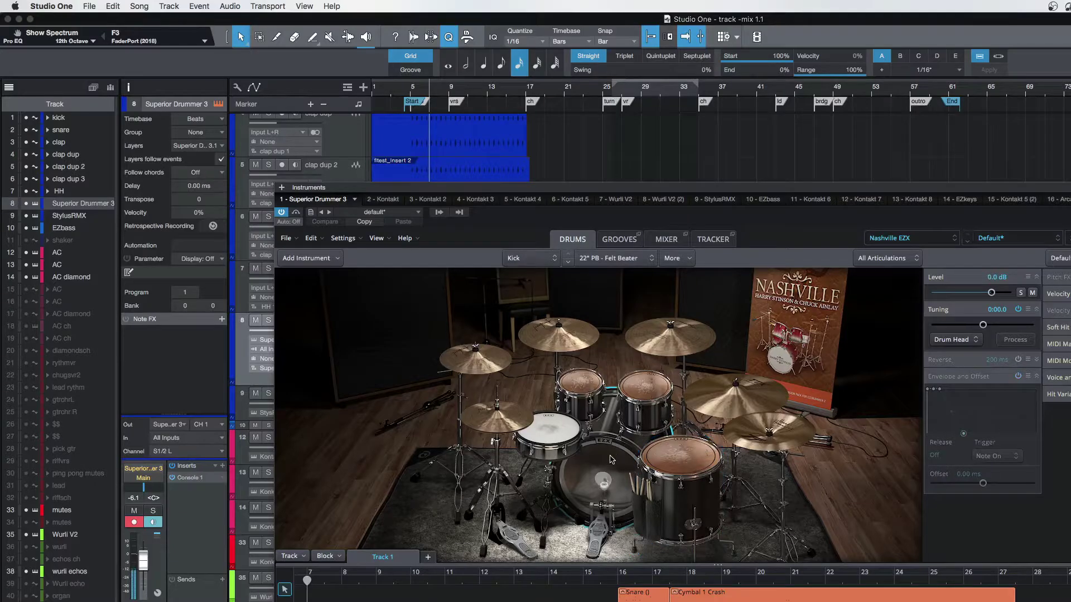
# Audition Cymbal 1 and the neighbouring crash cymbal, and close the instrument window
pyautogui.click(562, 330)
pyautogui.click(476, 363)
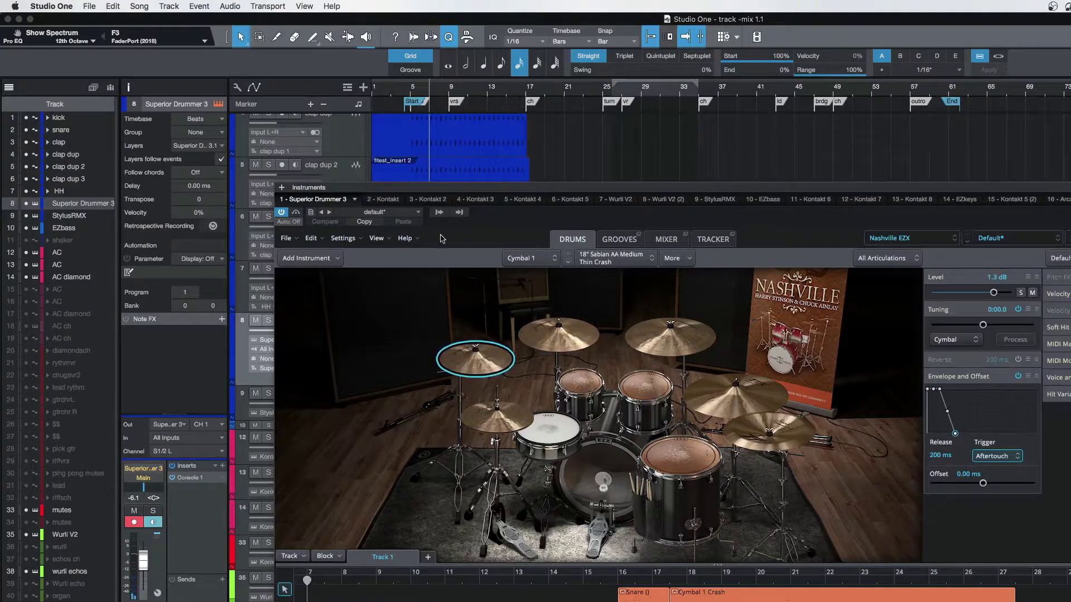
pyautogui.press('F11')
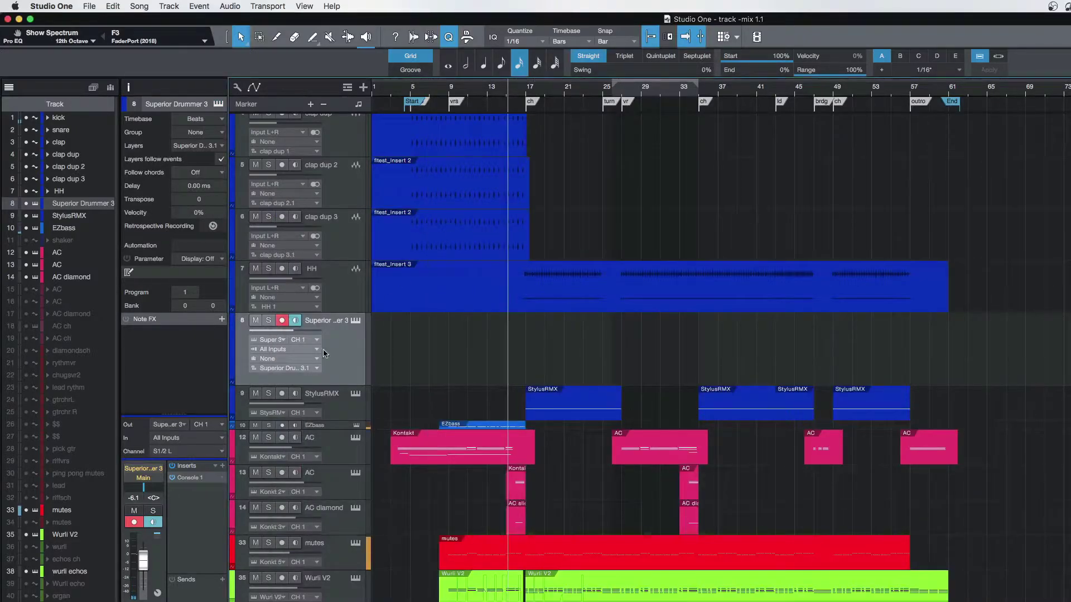
# Bring the Superior Drummer 3 window back during playback, stop the song and hide the window
pyautogui.press('F11')
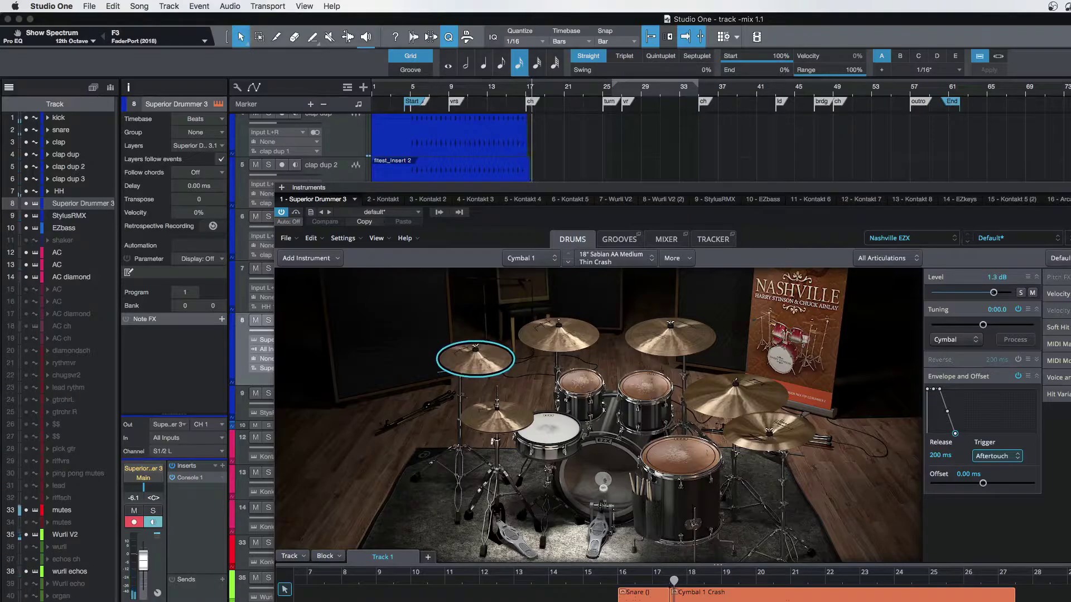
pyautogui.press('space')
pyautogui.press('F11')
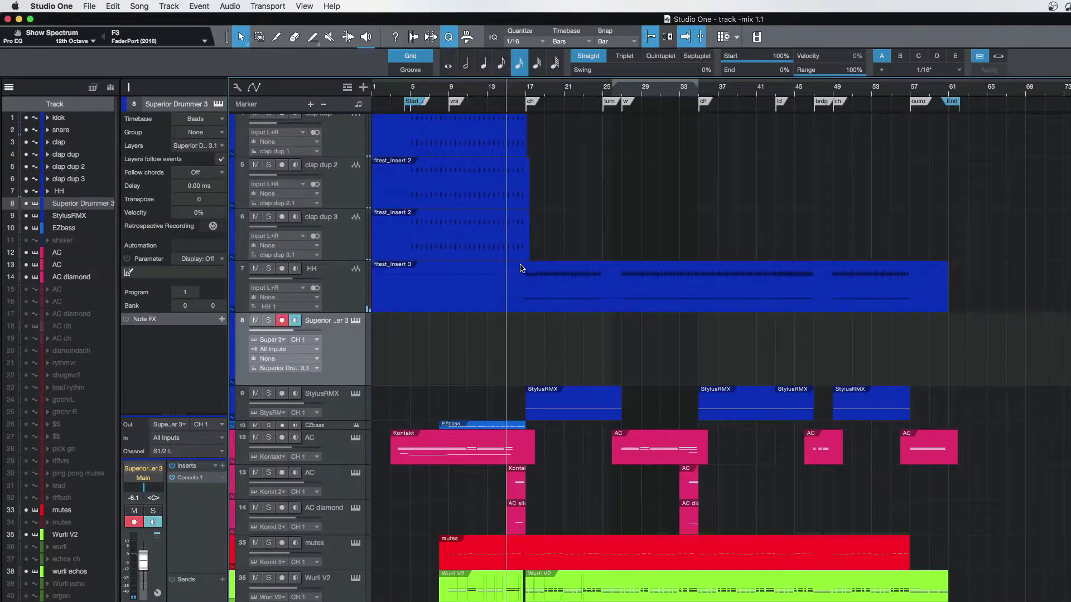
# Solo the StylusRMX track during playback and open its instrument to inspect the 83-Shaker patch
pyautogui.click(346, 405)
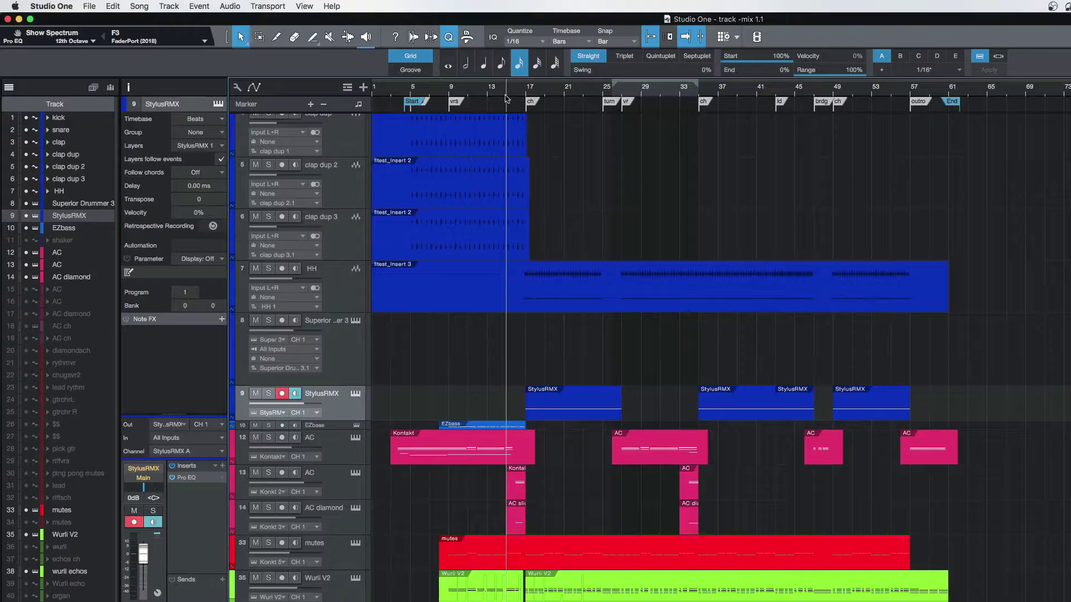
pyautogui.press('space')
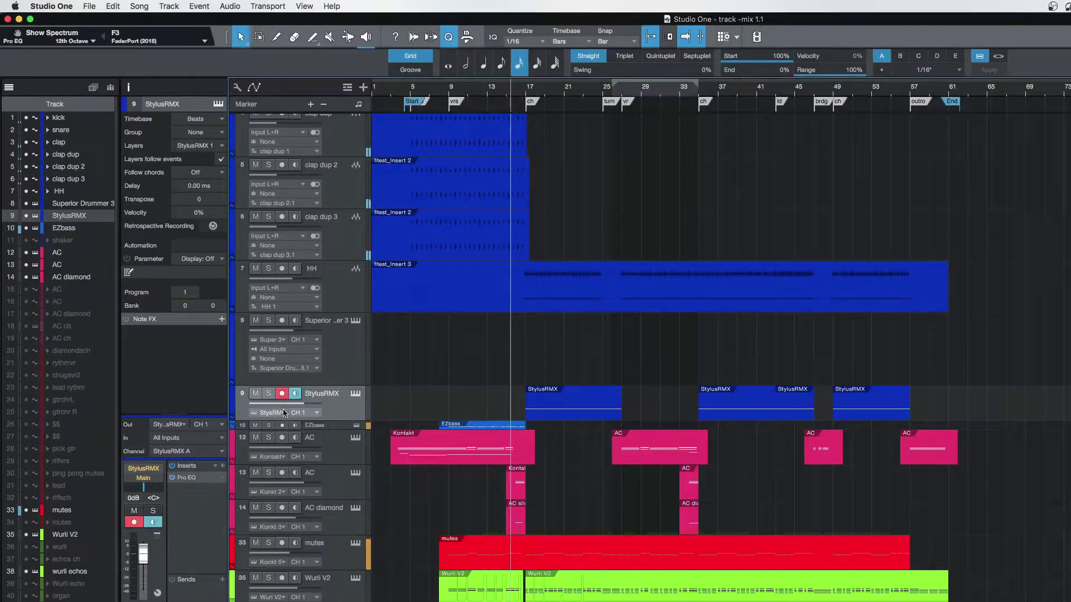
pyautogui.click(268, 393)
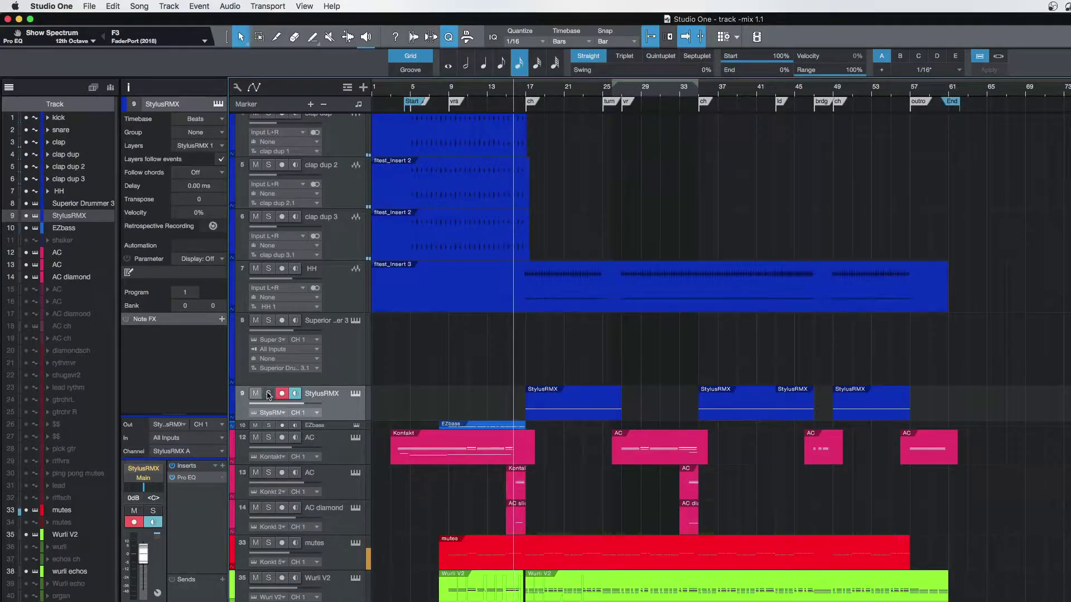
pyautogui.click(356, 393)
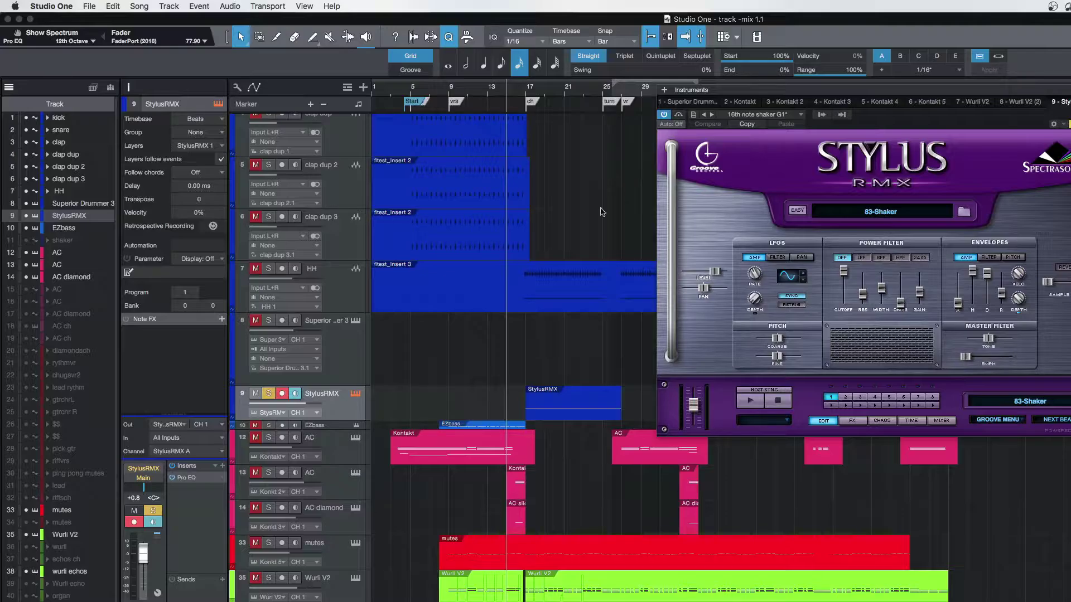
# Clear the StylusRMX solo, play the full arrangement into the chorus and close the instrument window
pyautogui.click(268, 394)
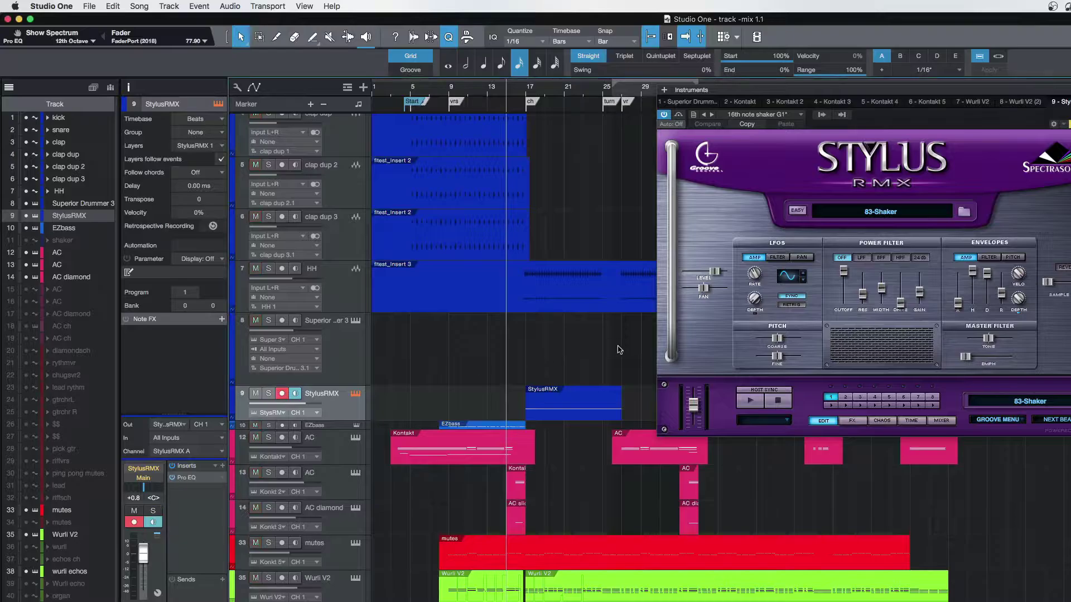
pyautogui.click(537, 357)
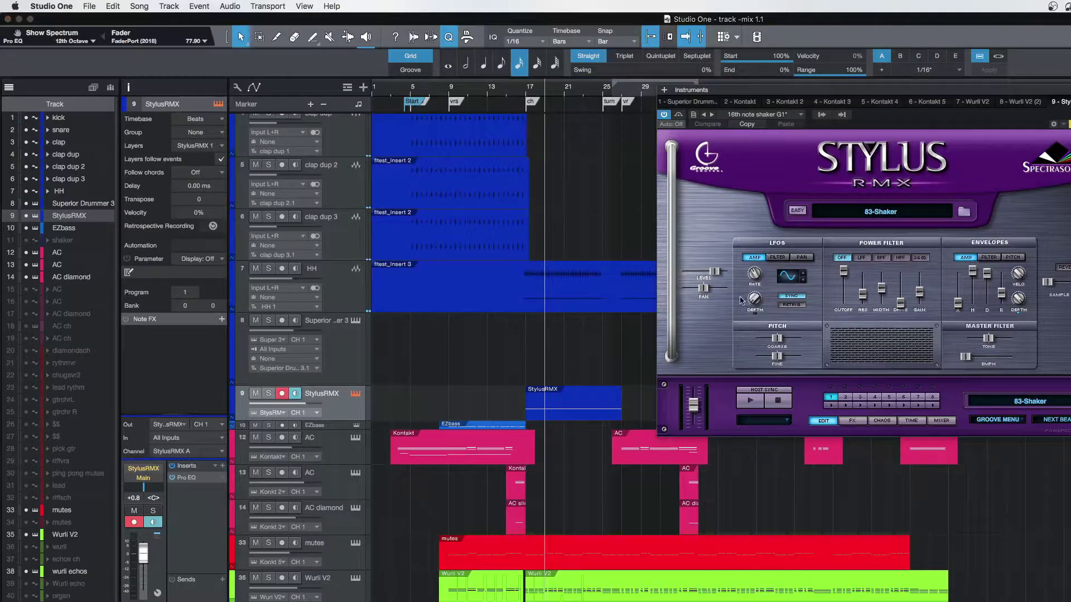
pyautogui.press('F11')
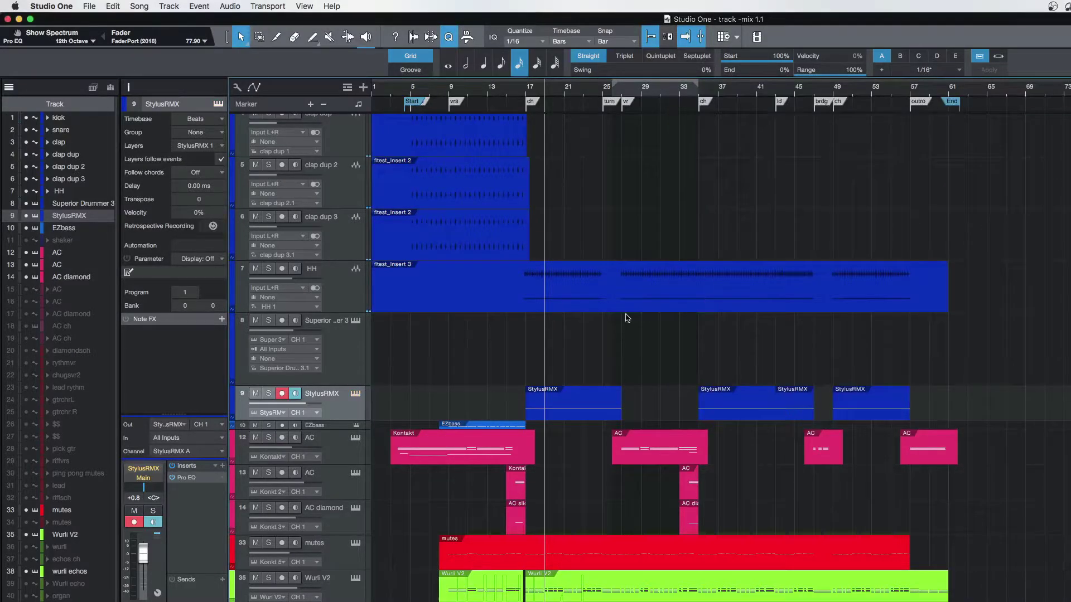
# Solo the first AC guitar track, play it from the start of its first event and open its Kontakt instrument
pyautogui.click(333, 426)
pyautogui.scroll(-3, 422, 396)
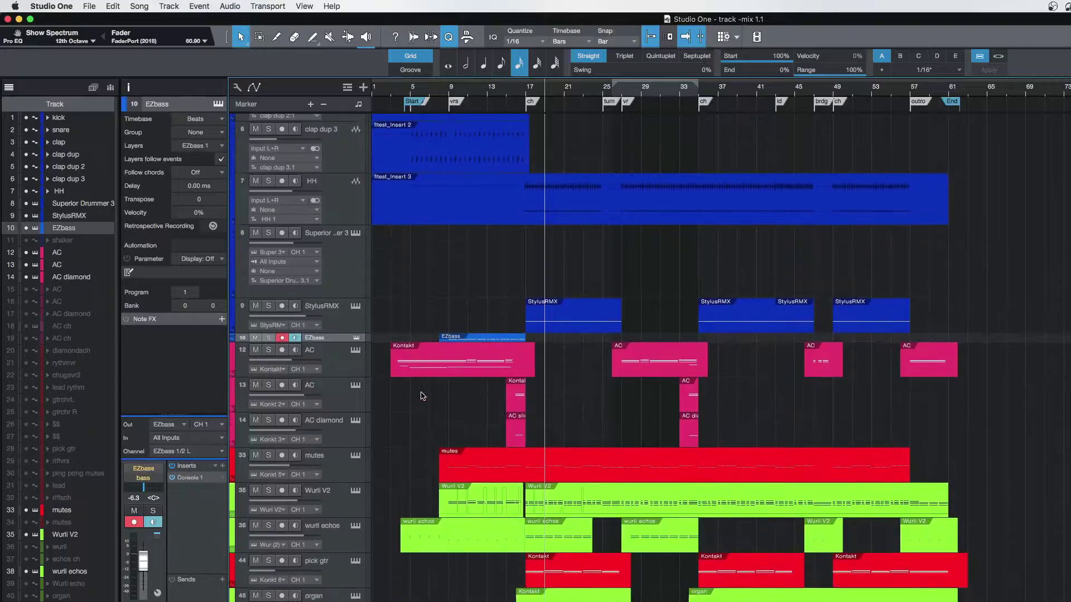
pyautogui.scroll(-2, 422, 396)
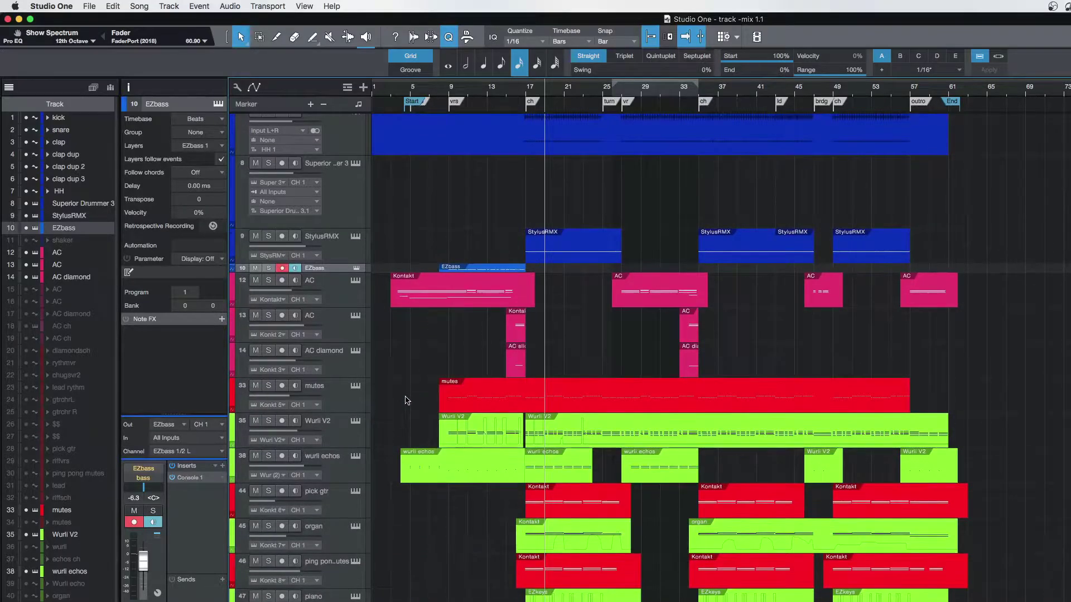
pyautogui.click(385, 292)
pyautogui.click(394, 245)
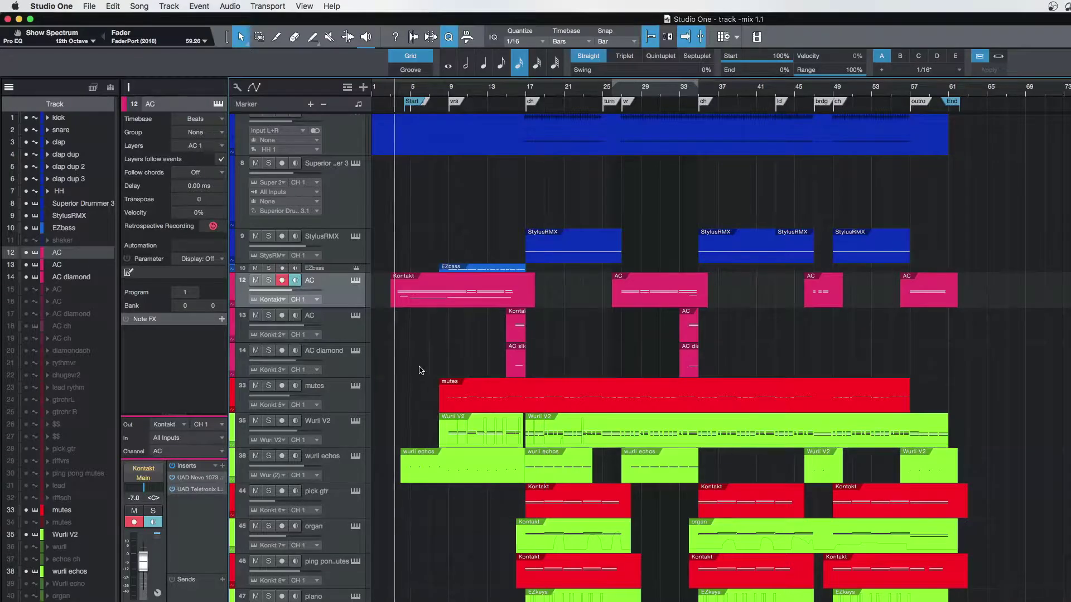
pyautogui.click(268, 280)
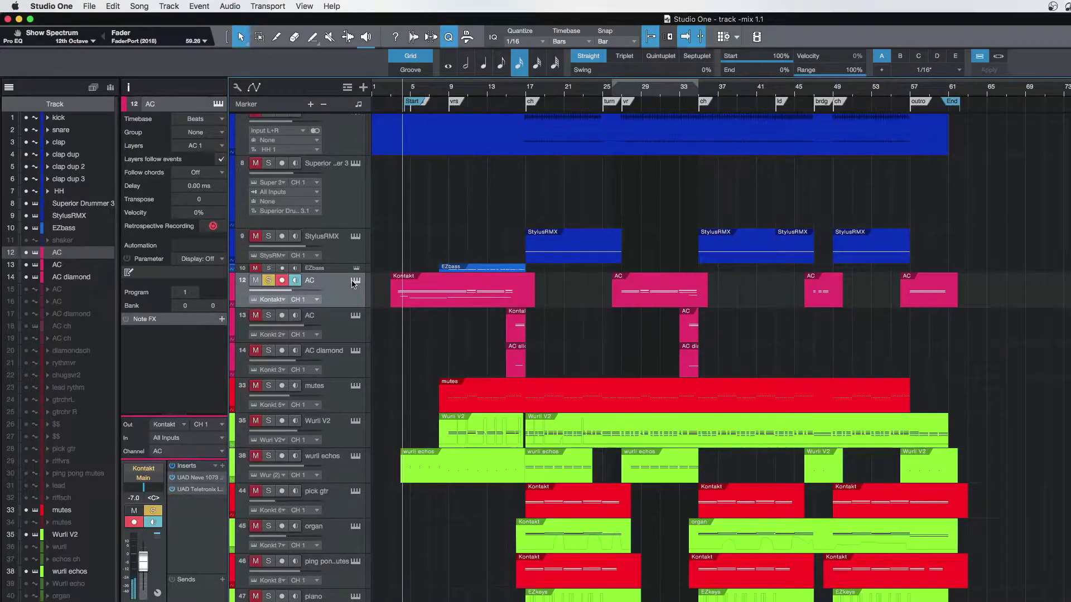
pyautogui.click(353, 282)
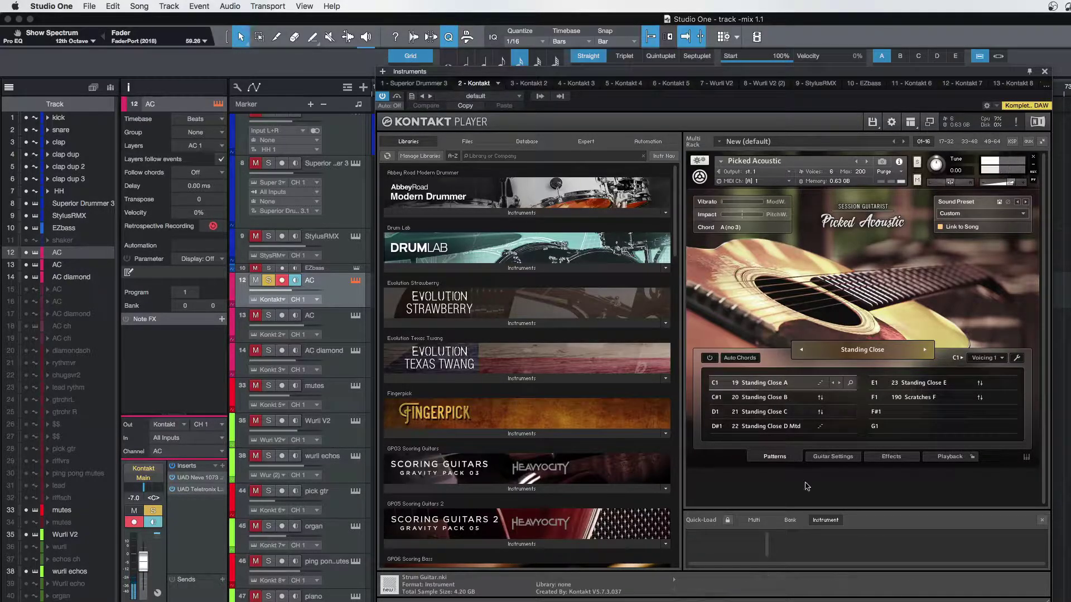
# Compare the Condenser (AB) and Ribbon (Blumlein) microphones in Picked Acoustic, return to its patterns and close the instrument window
pyautogui.click(829, 458)
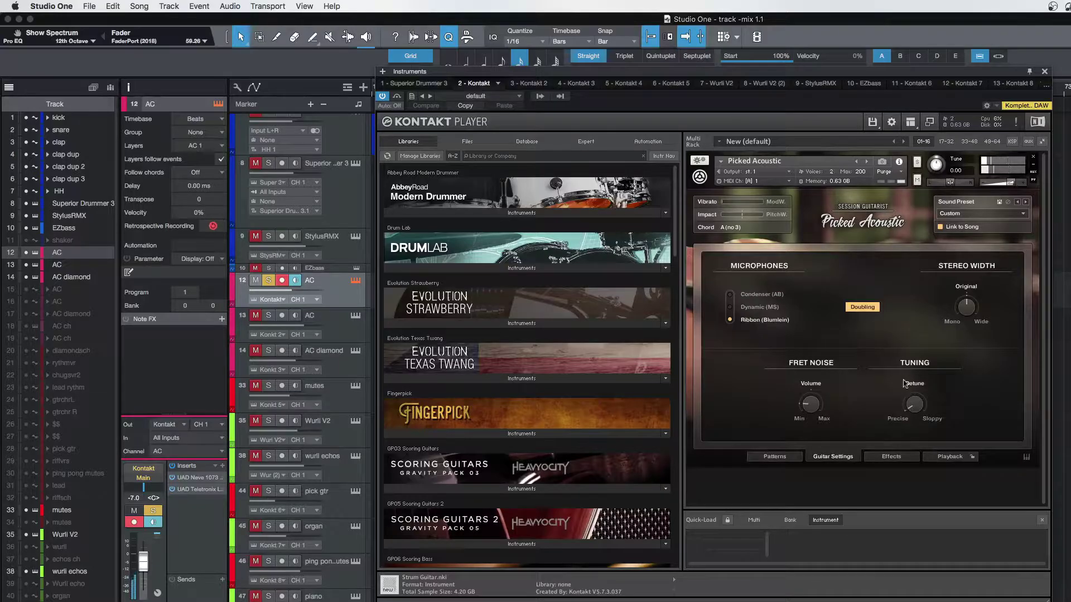
pyautogui.click(729, 296)
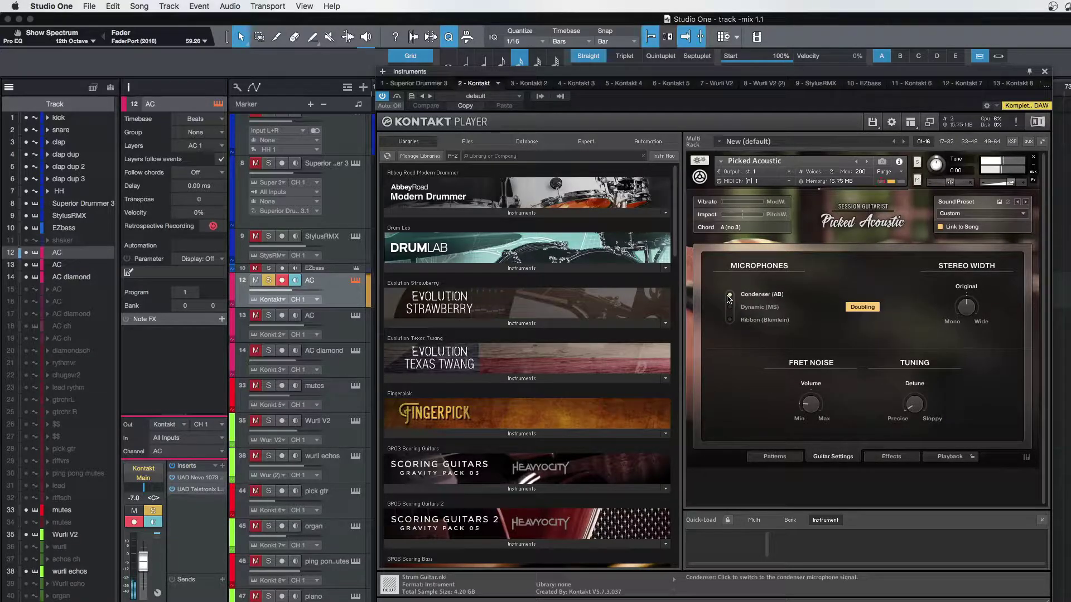
pyautogui.click(730, 320)
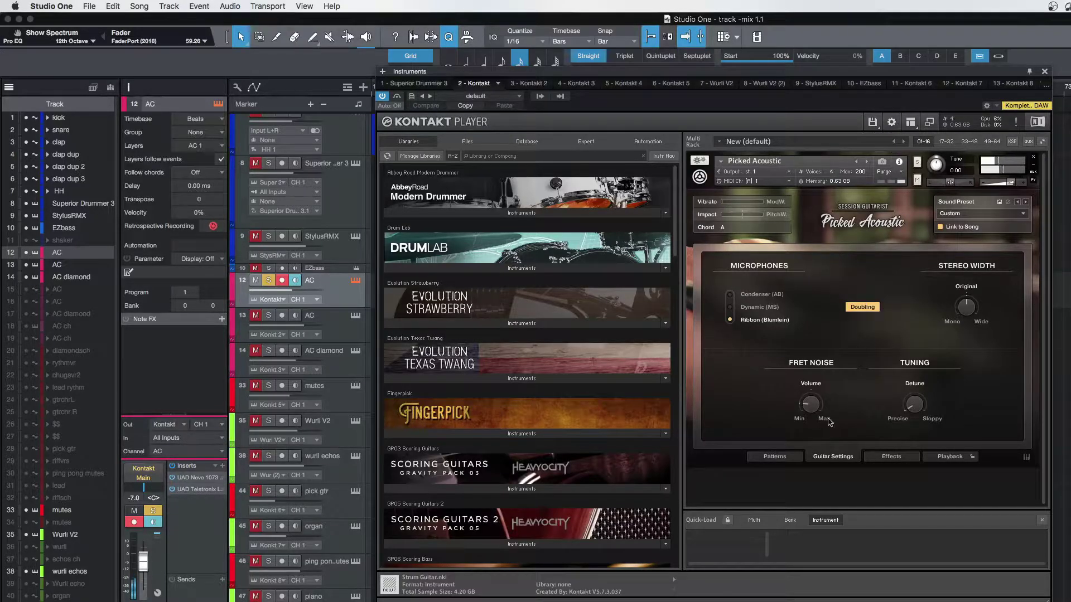
pyautogui.click(775, 456)
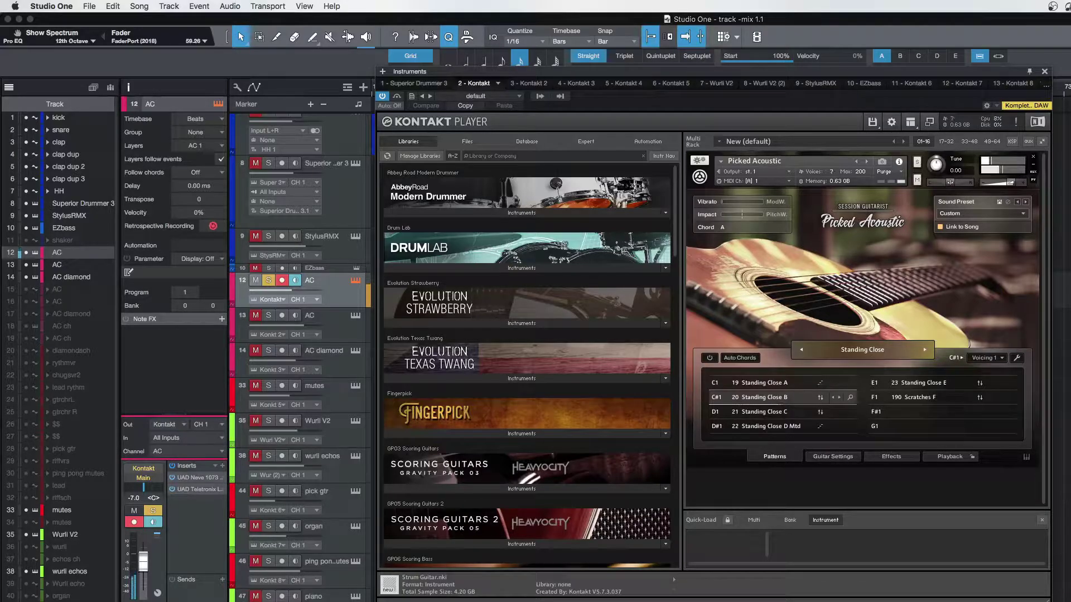
pyautogui.click(1045, 72)
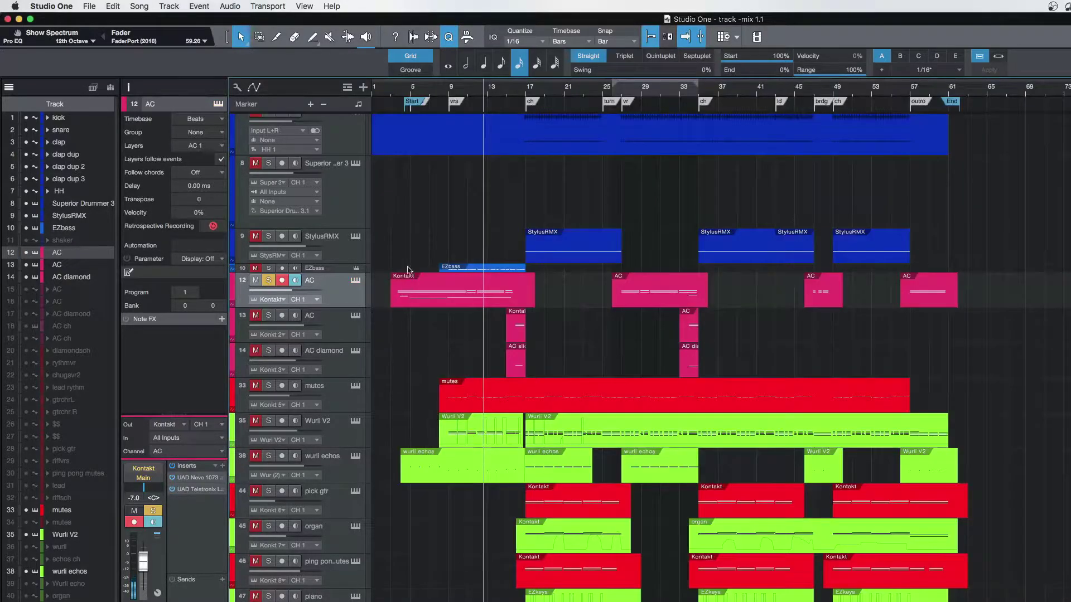
# Open the first AC event in the note editor to view its opening bars, and clear the track's solo
pyautogui.doubleClick(459, 288)
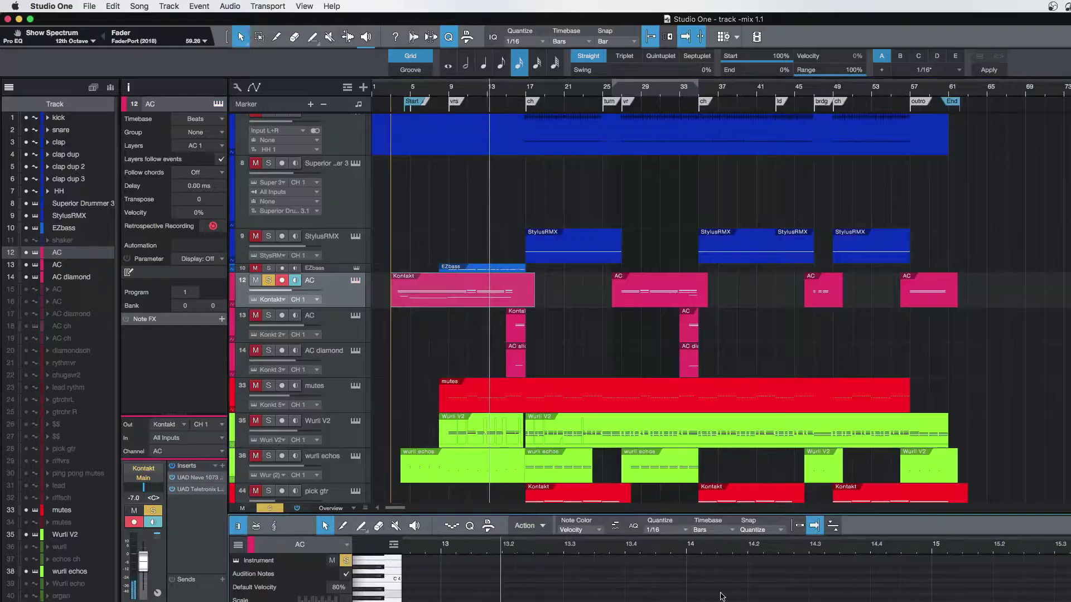
pyautogui.hscroll(-10, 721, 597)
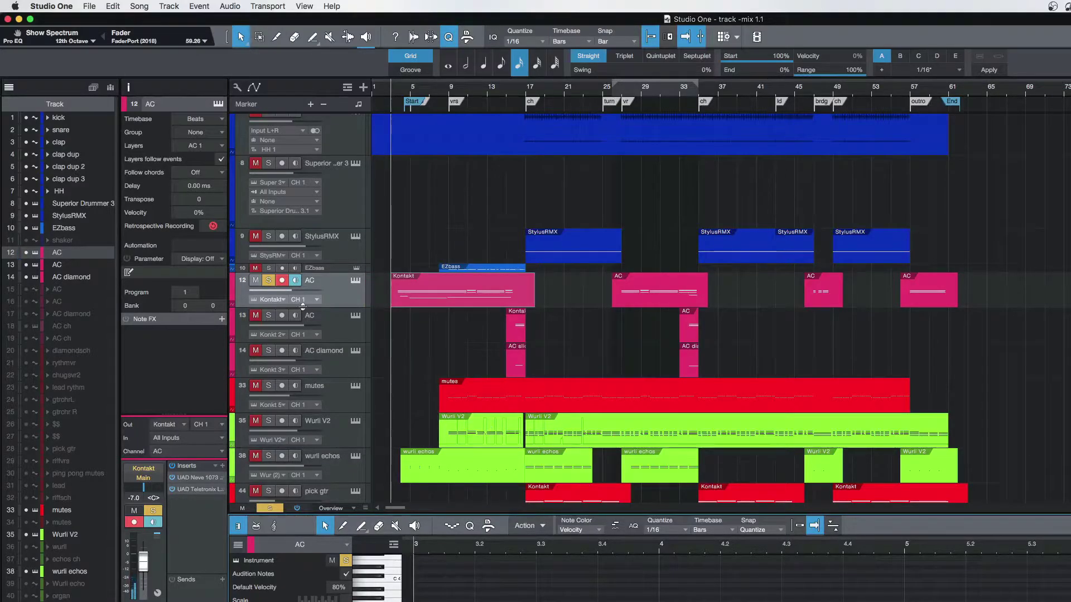
pyautogui.click(268, 280)
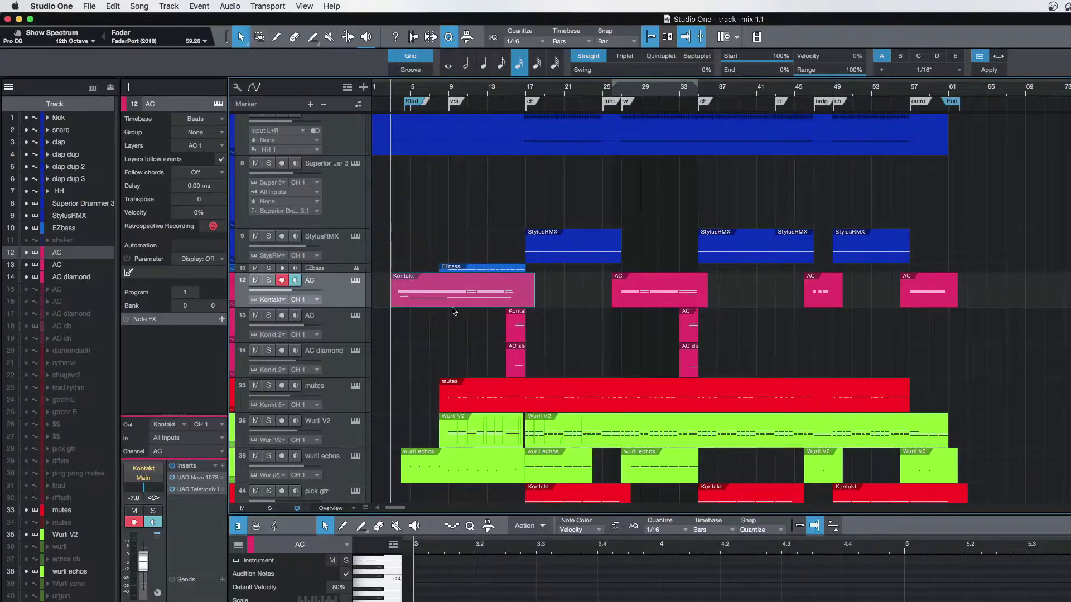
# Go through the second AC, AC diamond and mutes tracks by selecting each one
pyautogui.click(346, 331)
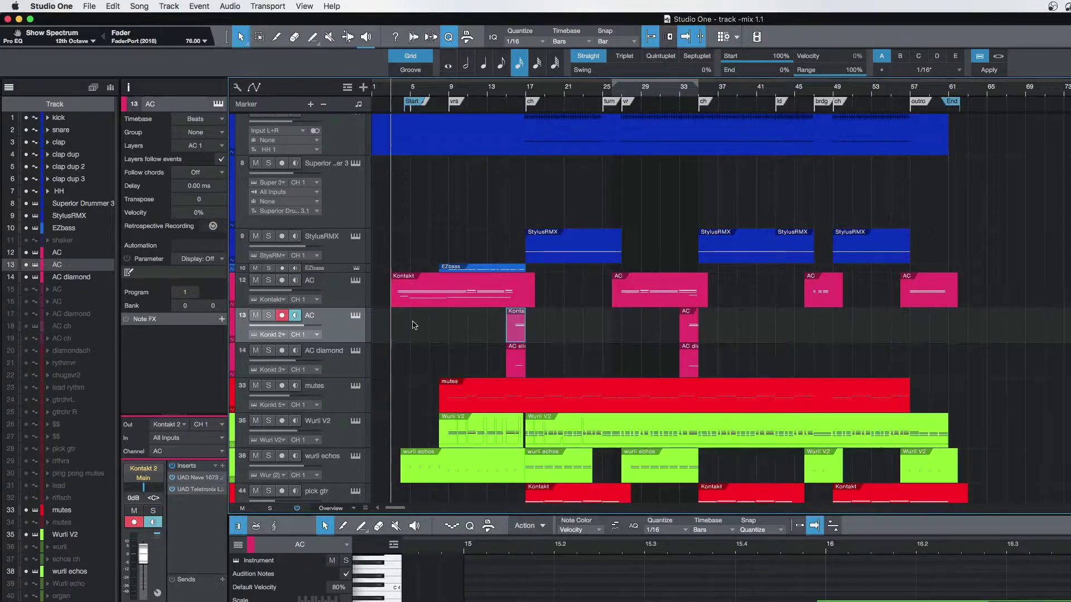
pyautogui.click(351, 298)
pyautogui.click(355, 362)
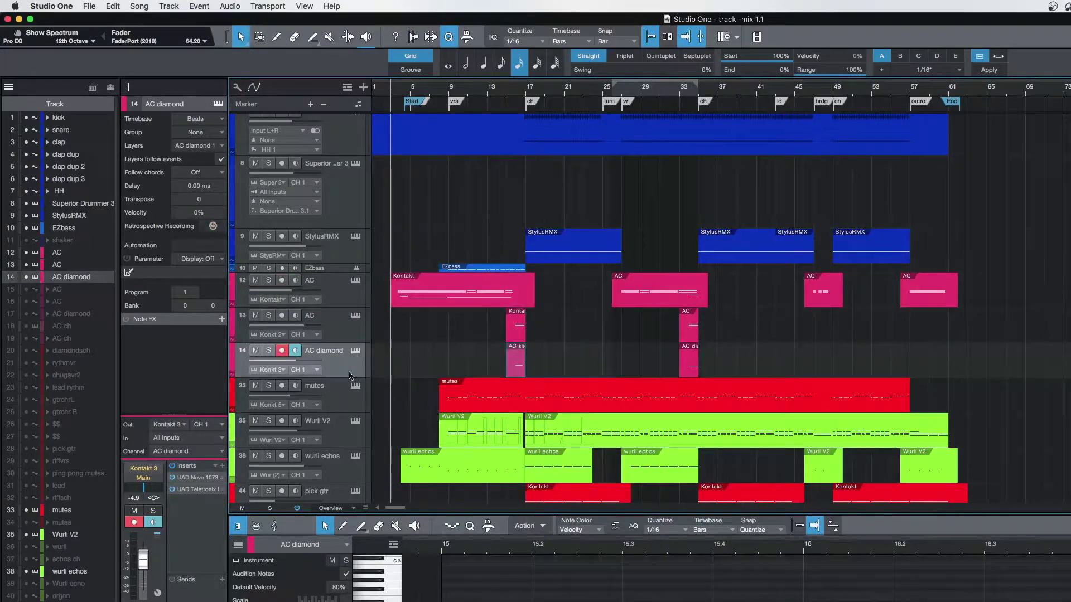
pyautogui.click(341, 404)
pyautogui.scroll(-3, 348, 350)
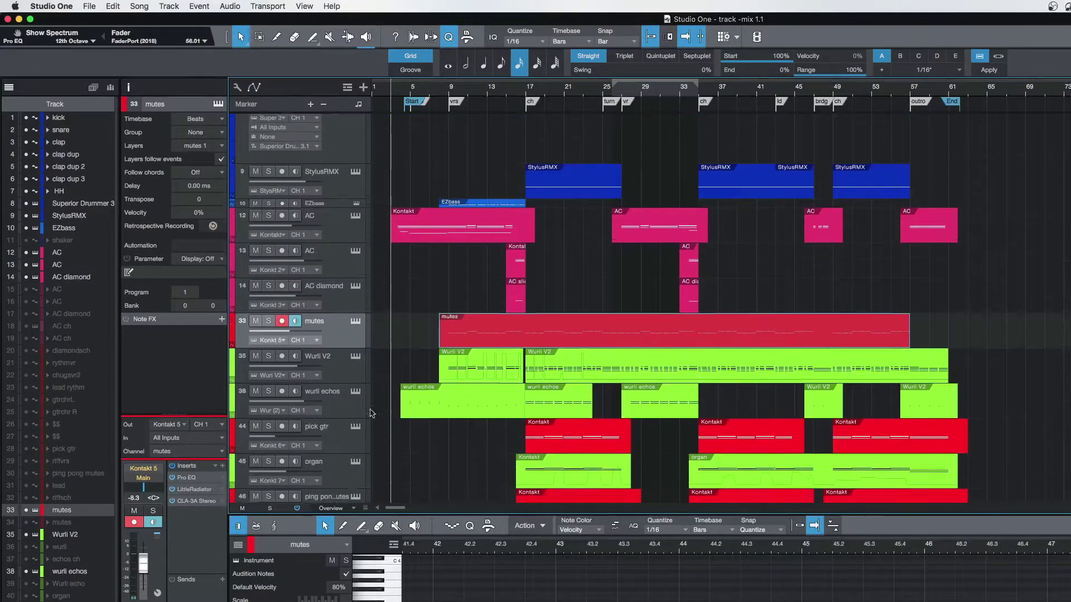
# Play the Wurli V2 track soloed from the start of the verse and open its Wurli V instrument
pyautogui.click(350, 351)
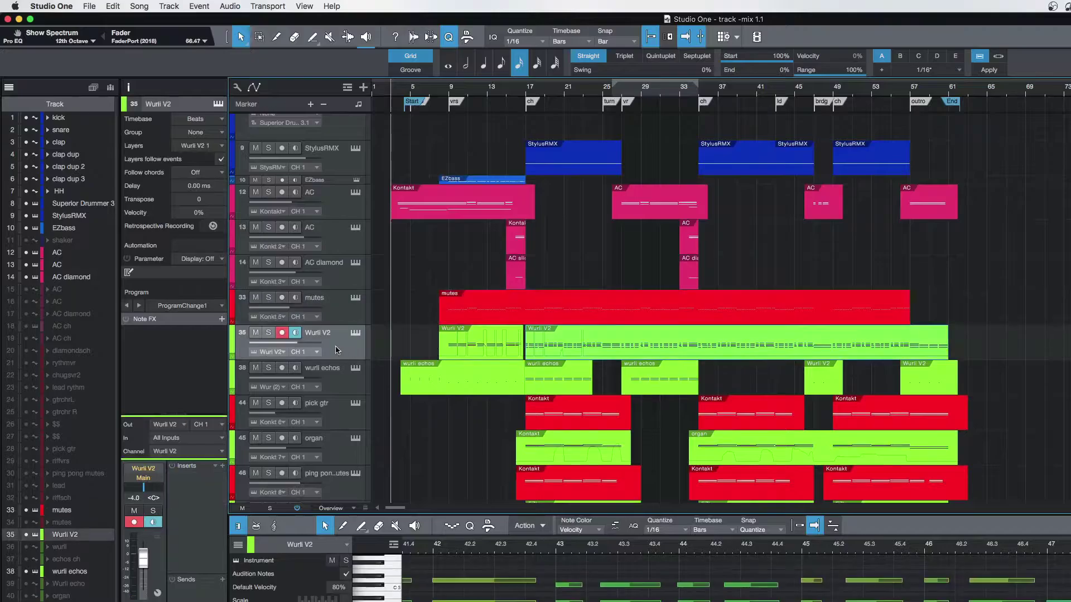
pyautogui.click(458, 271)
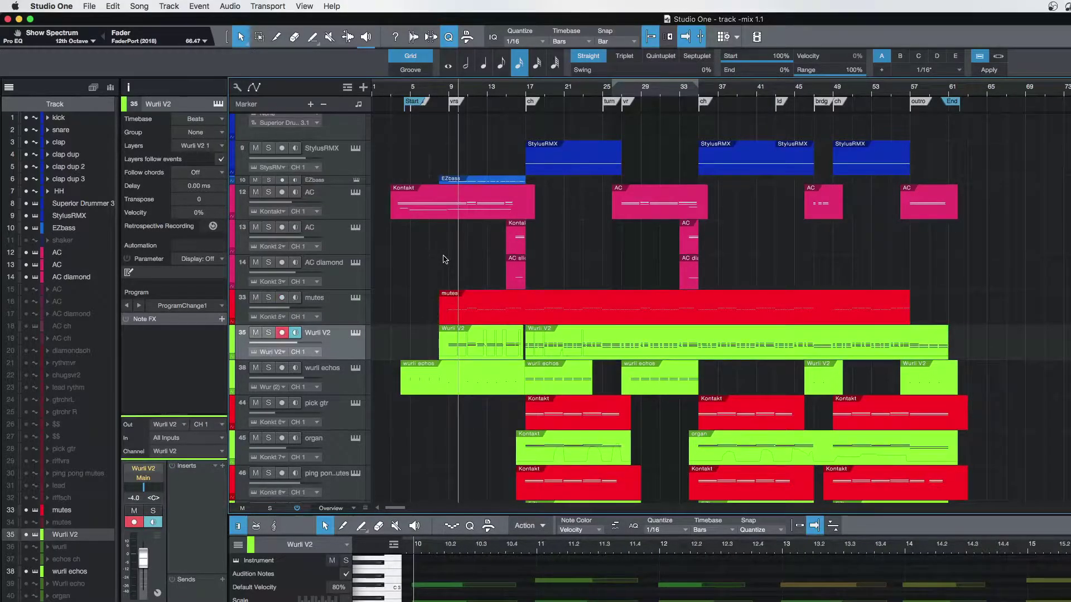
pyautogui.press('space')
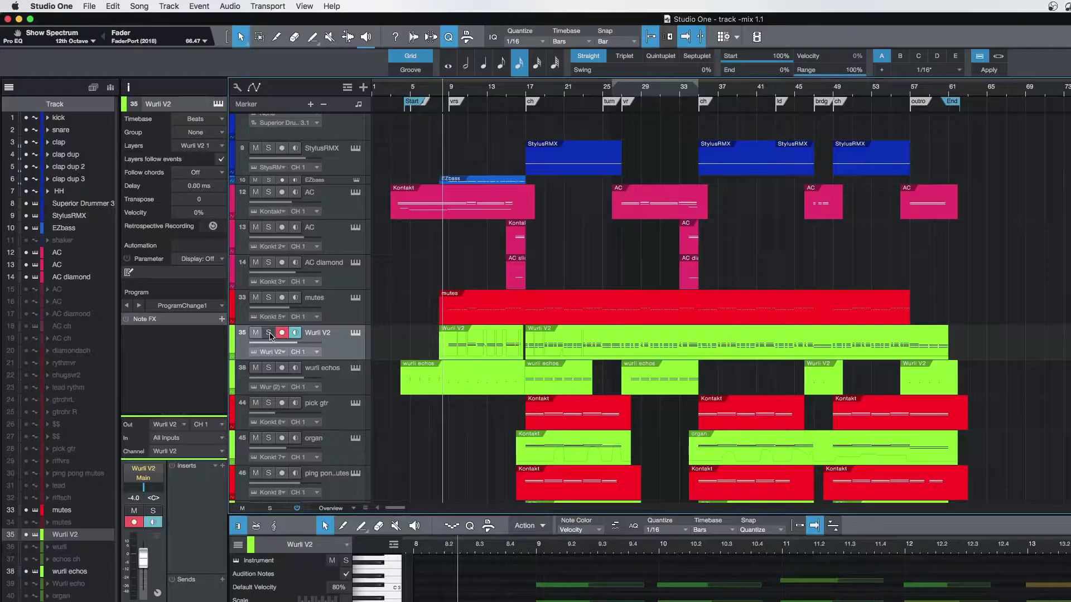
pyautogui.click(269, 334)
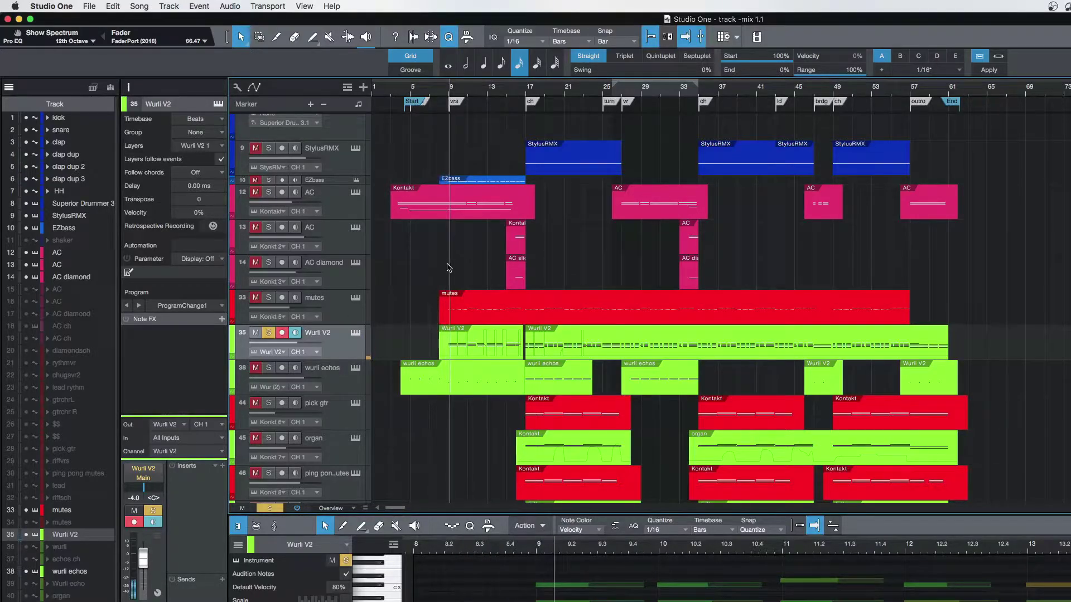
pyautogui.click(354, 333)
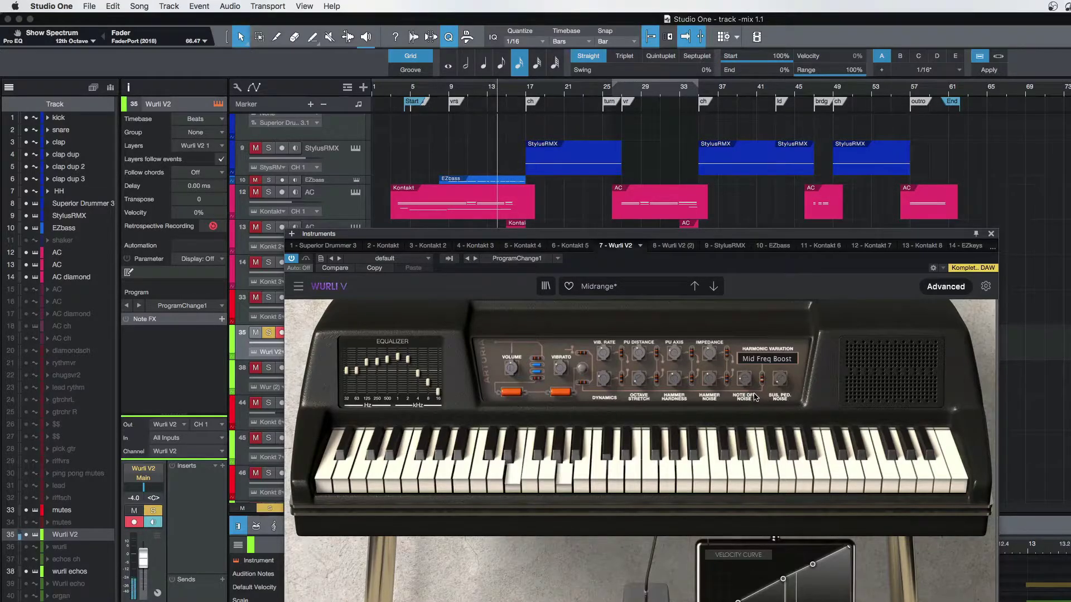
# Inspect the Wurli V's pedal noise, note-off noise and equalizer settings, close the instrument and clear the track's solo
pyautogui.moveTo(780, 385)
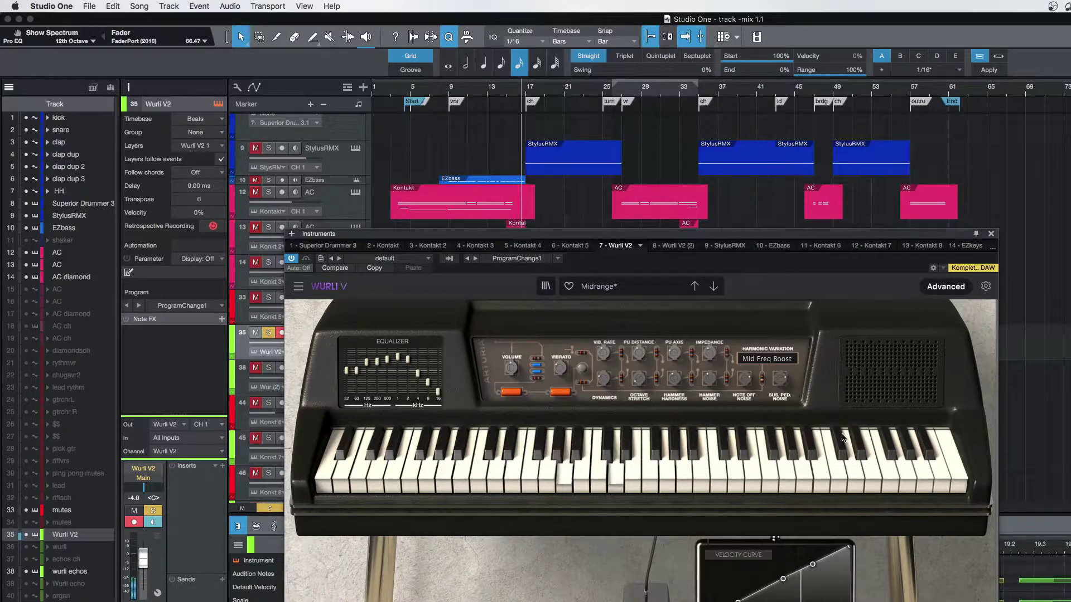
pyautogui.press('space')
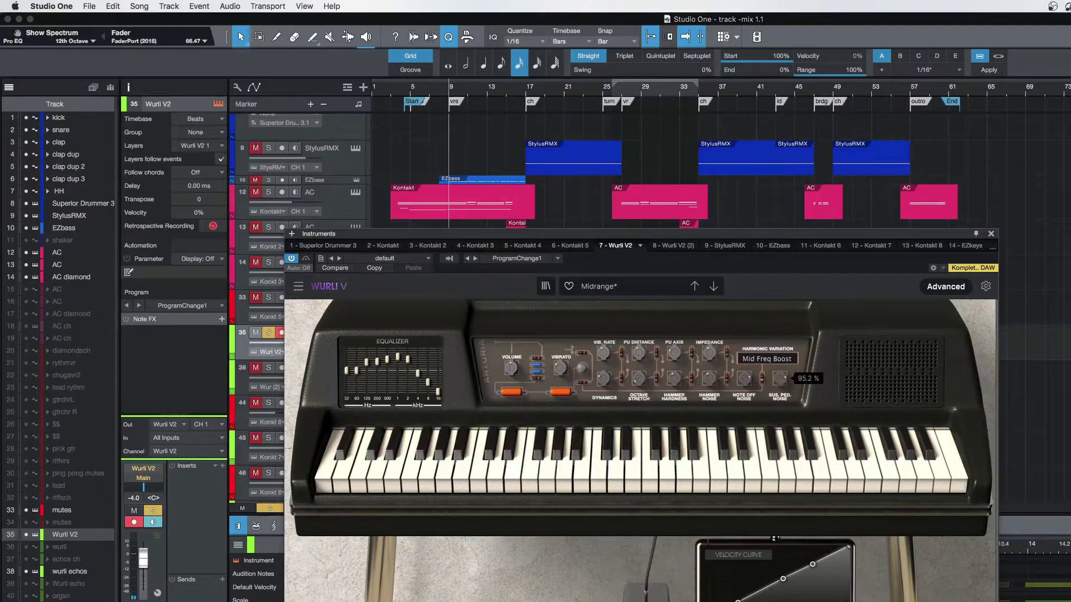
pyautogui.click(744, 378)
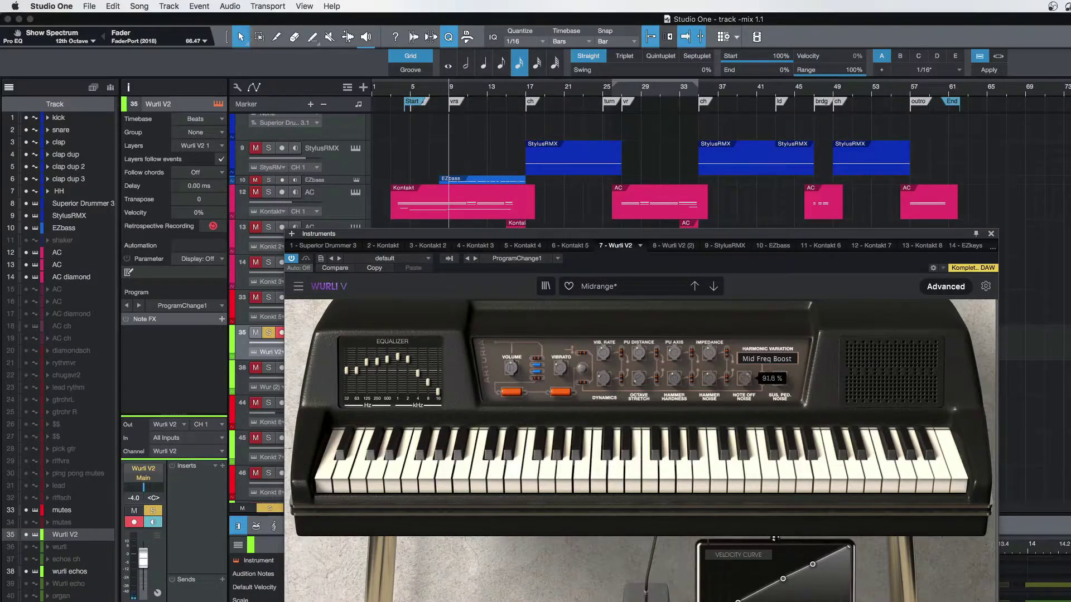
pyautogui.moveTo(744, 379); pyautogui.dragTo(565, 345)
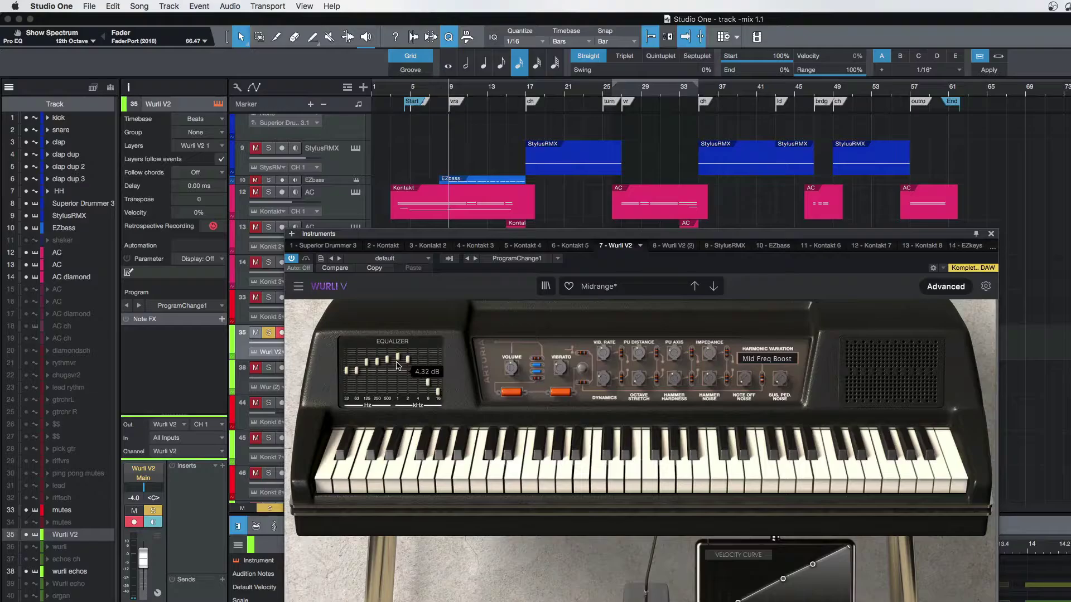
pyautogui.click(991, 234)
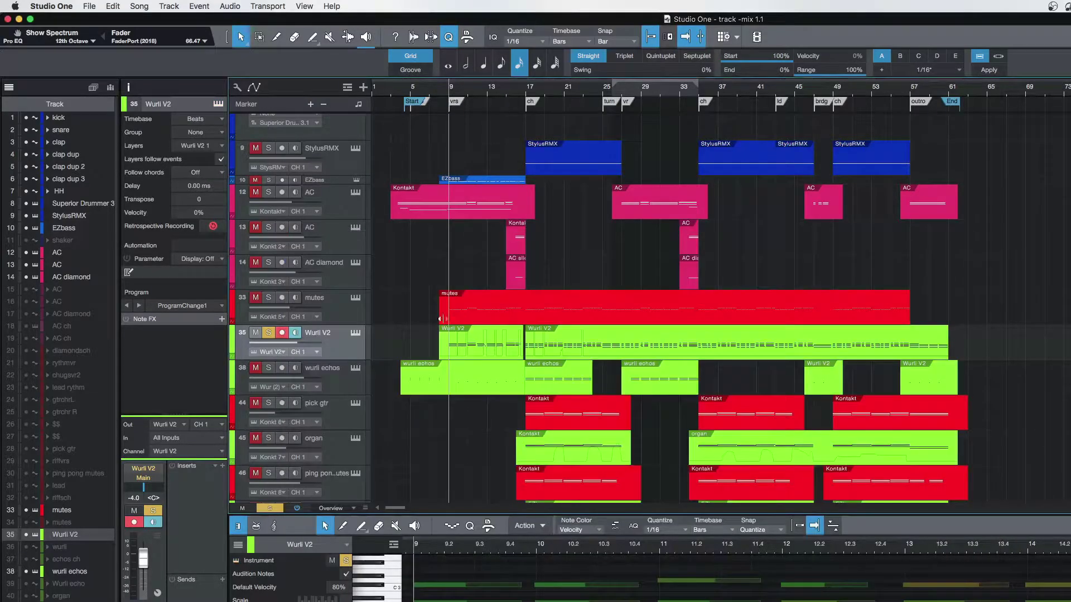
pyautogui.click(268, 334)
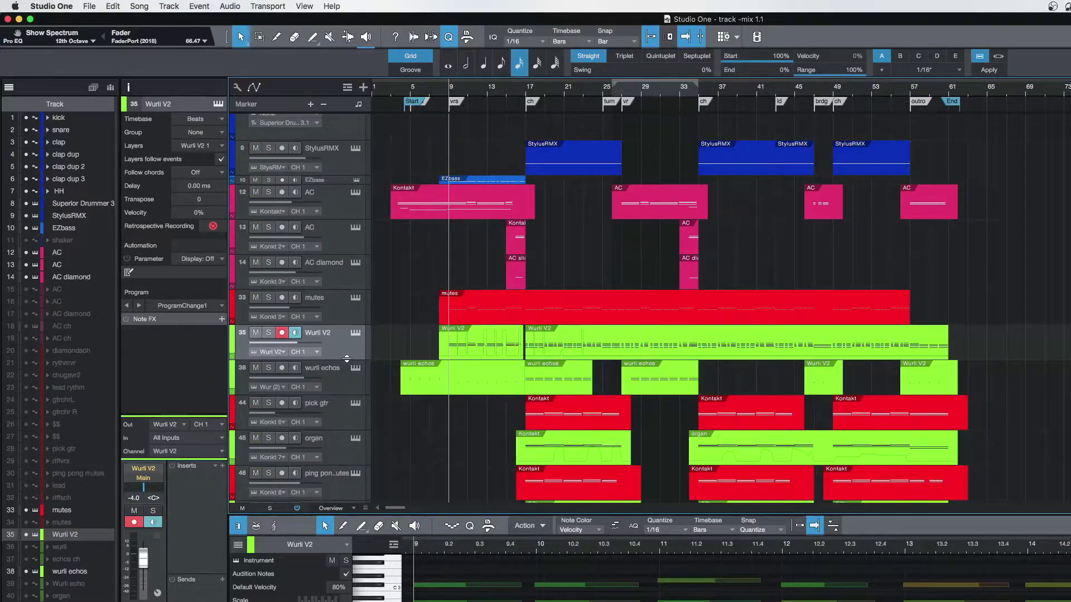
# Solo the wurli echos track during playback from the first chorus and open its EchoBoy insert
pyautogui.click(350, 389)
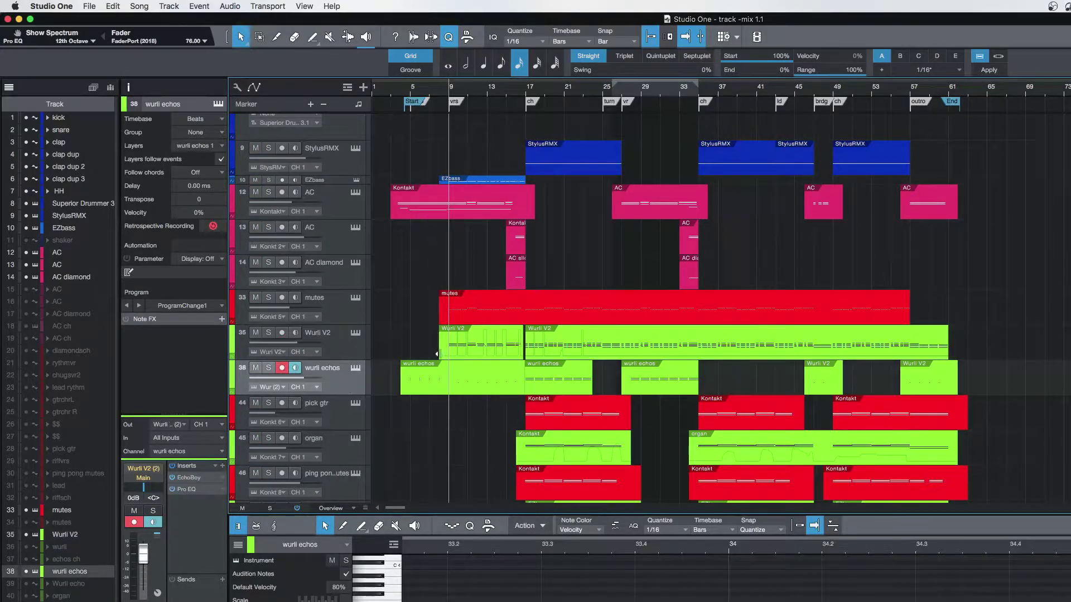
pyautogui.click(546, 259)
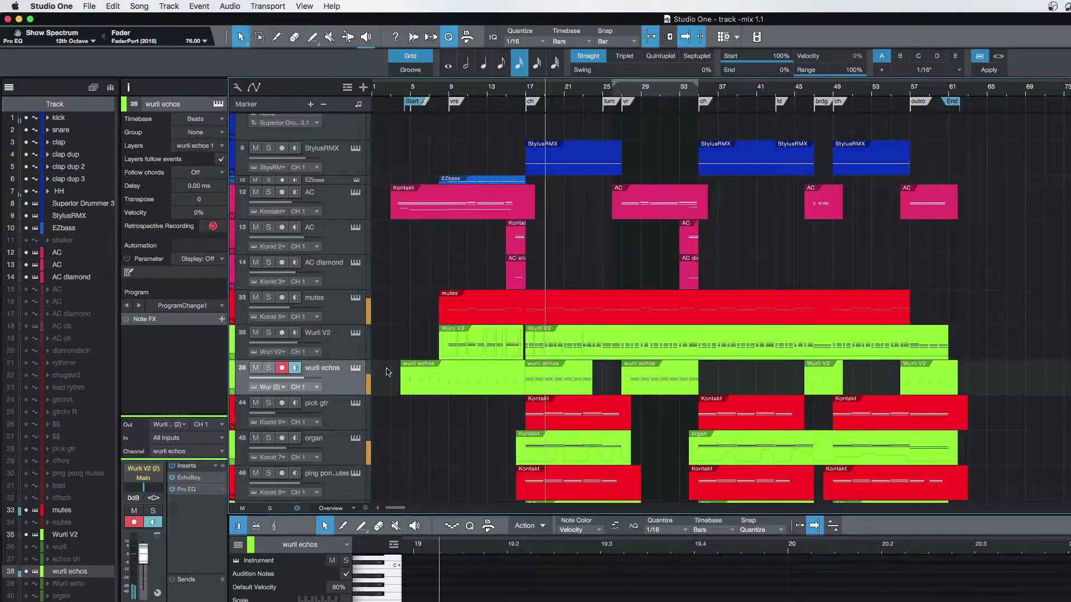
pyautogui.click(268, 368)
pyautogui.moveTo(281, 449)
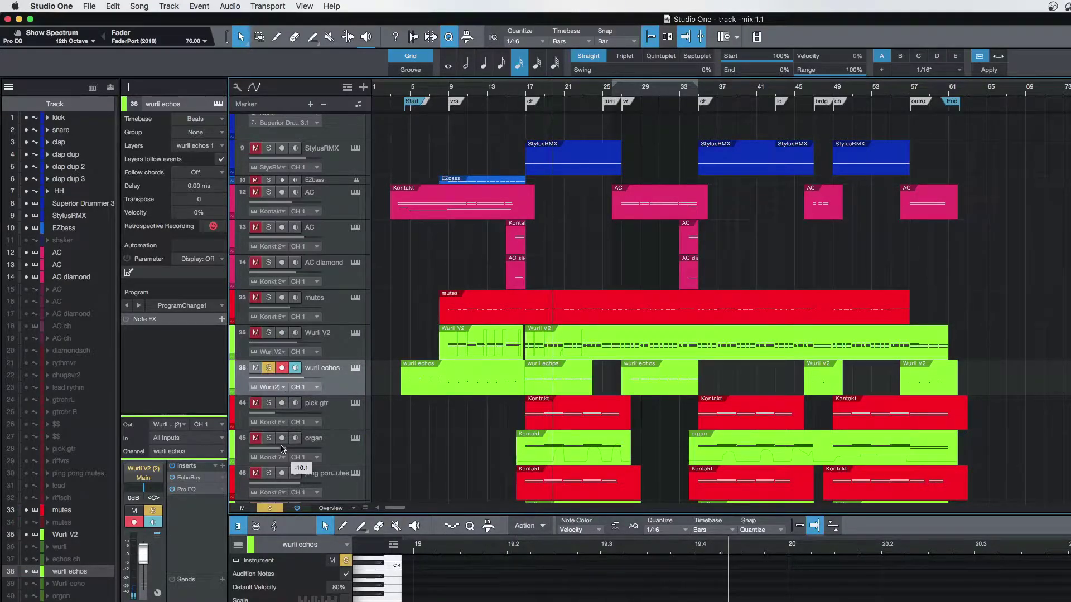
pyautogui.click(200, 483)
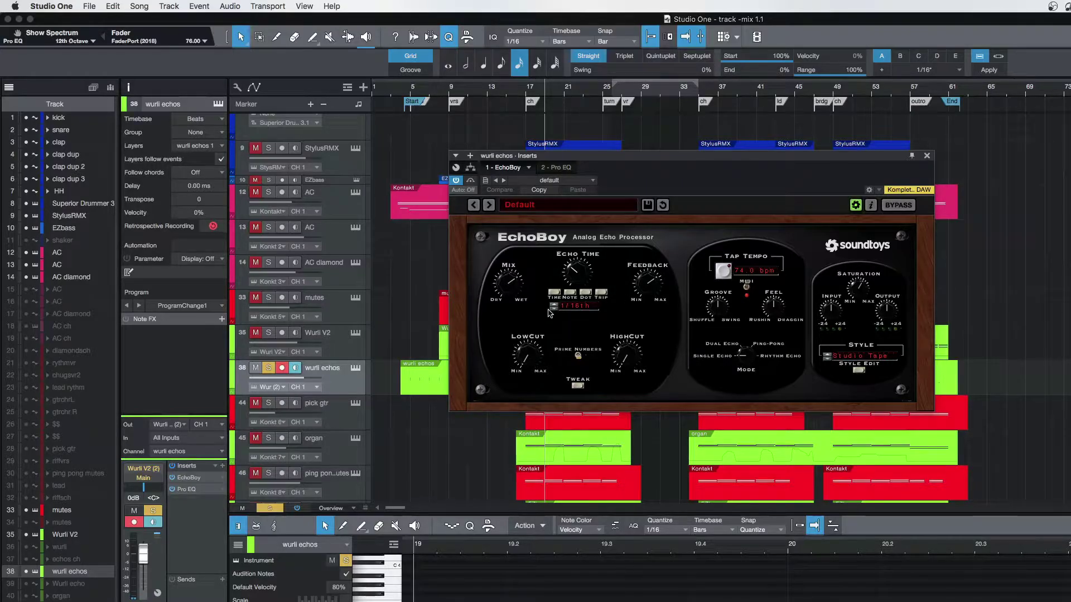
# Try 1/8th and 1/2 note echo times in EchoBoy, settle on 1/4 note and turn the mix towards dry
pyautogui.moveTo(576, 273); pyautogui.dragTo(576, 262)
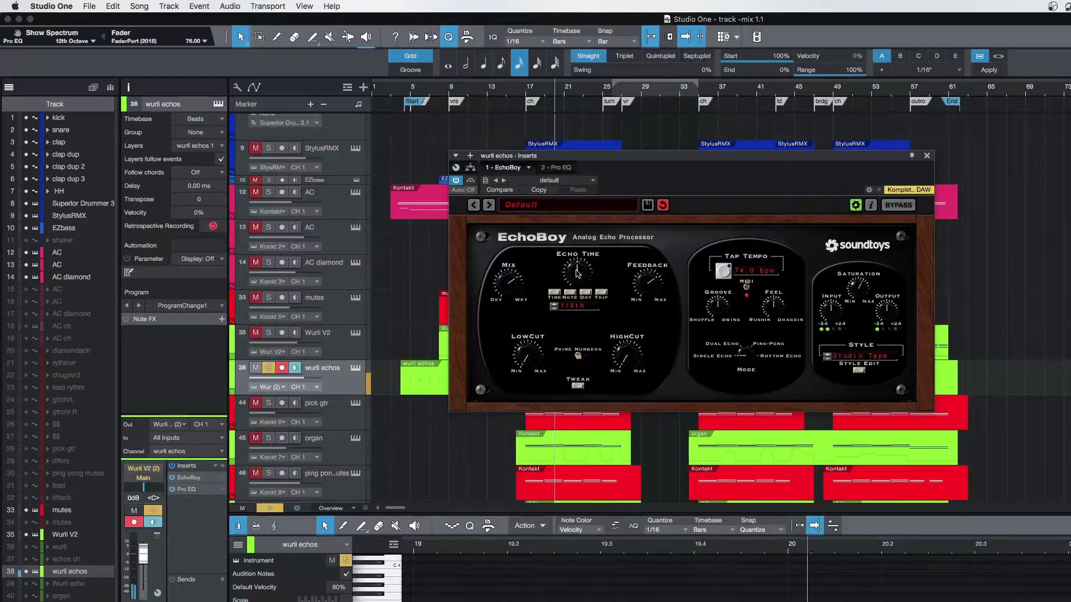
pyautogui.moveTo(577, 274); pyautogui.dragTo(579, 264)
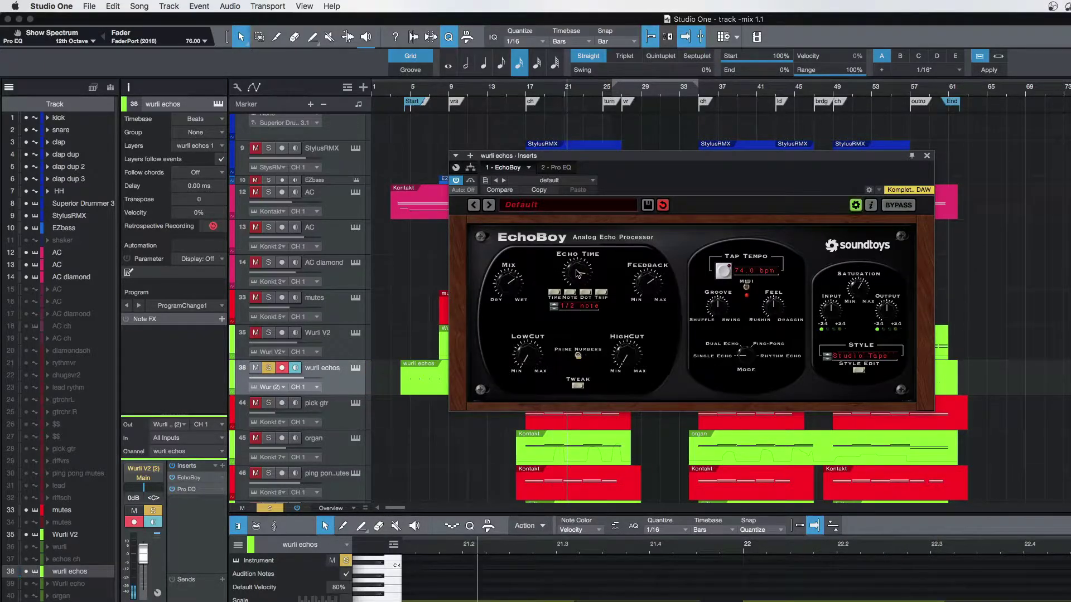
pyautogui.moveTo(577, 274); pyautogui.dragTo(574, 289)
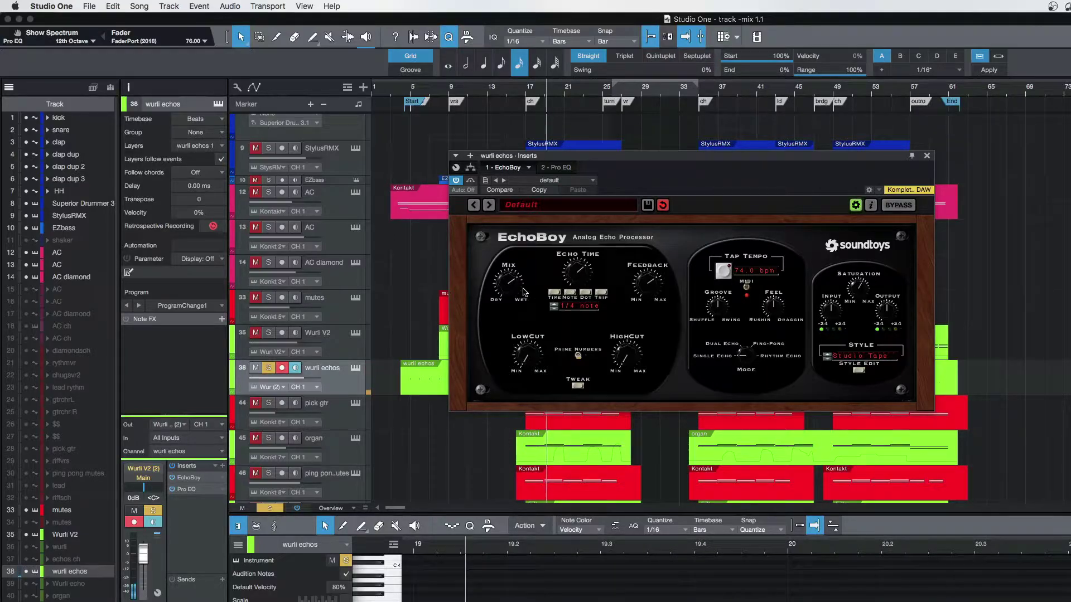
pyautogui.moveTo(513, 283); pyautogui.dragTo(506, 289)
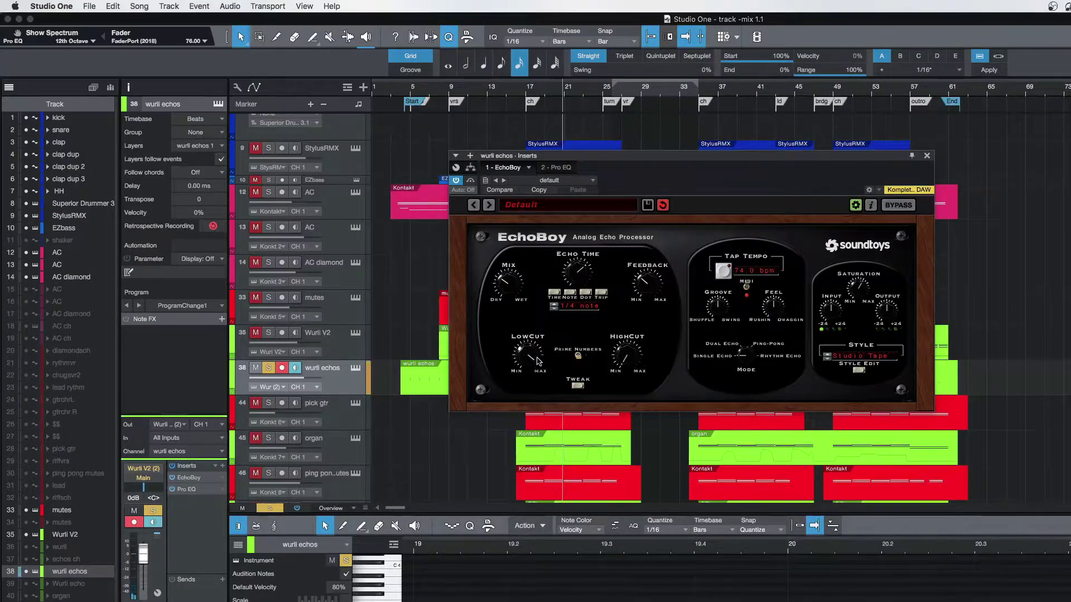
# Adjust EchoBoy's low cut, close the insert and clear the wurli echos track's solo
pyautogui.moveTo(538, 361); pyautogui.dragTo(526, 372)
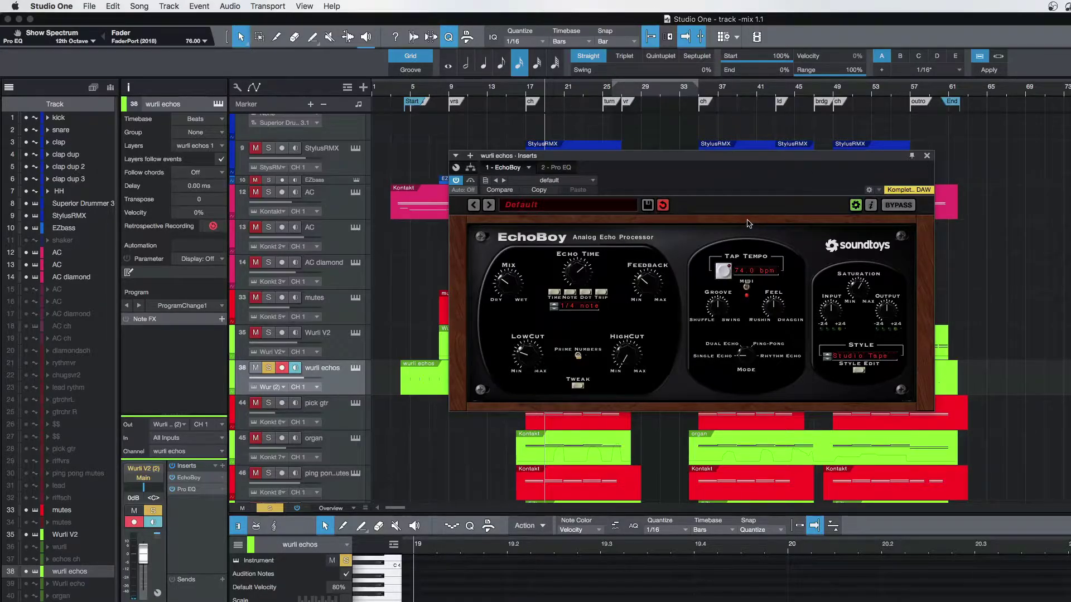
pyautogui.click(926, 157)
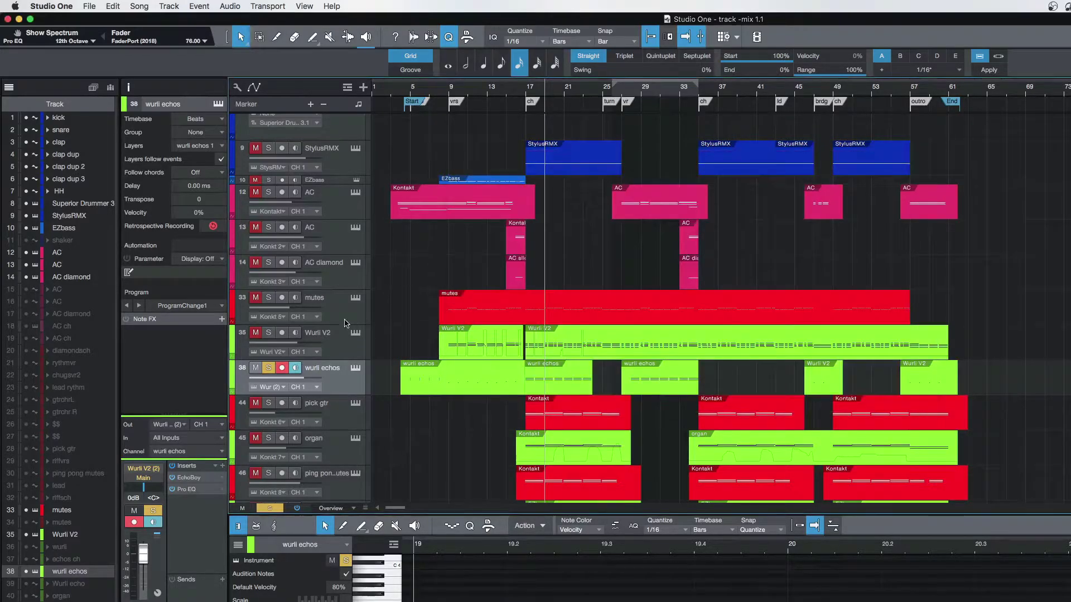
pyautogui.click(268, 368)
# Open the mutes track's Electric Vintage instrument and play the track soloed from the start of the verse
pyautogui.scroll(-3, 495, 402)
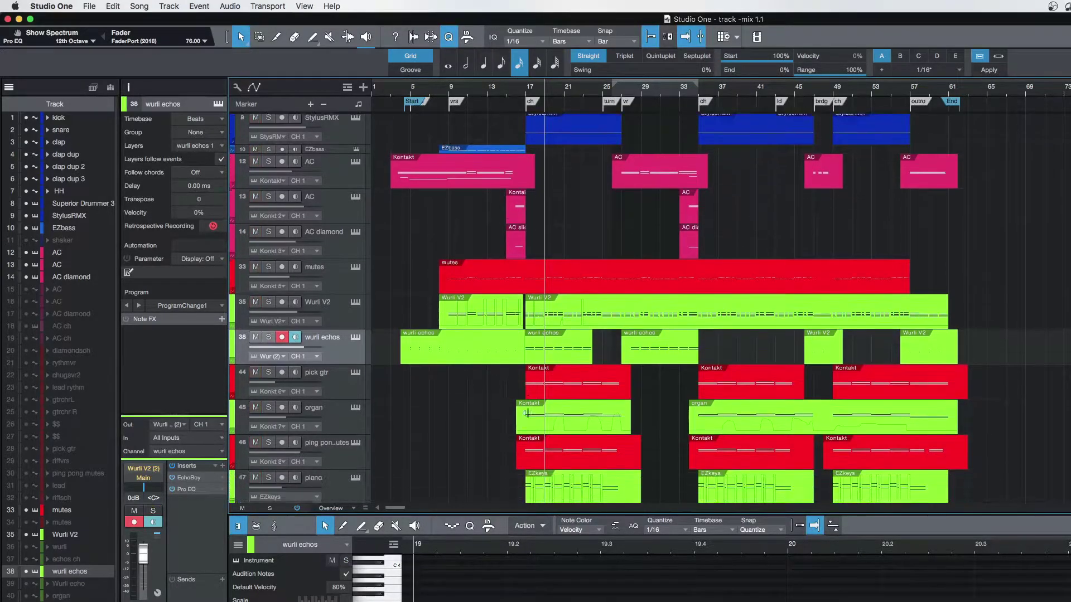
pyautogui.scroll(-1, 458, 285)
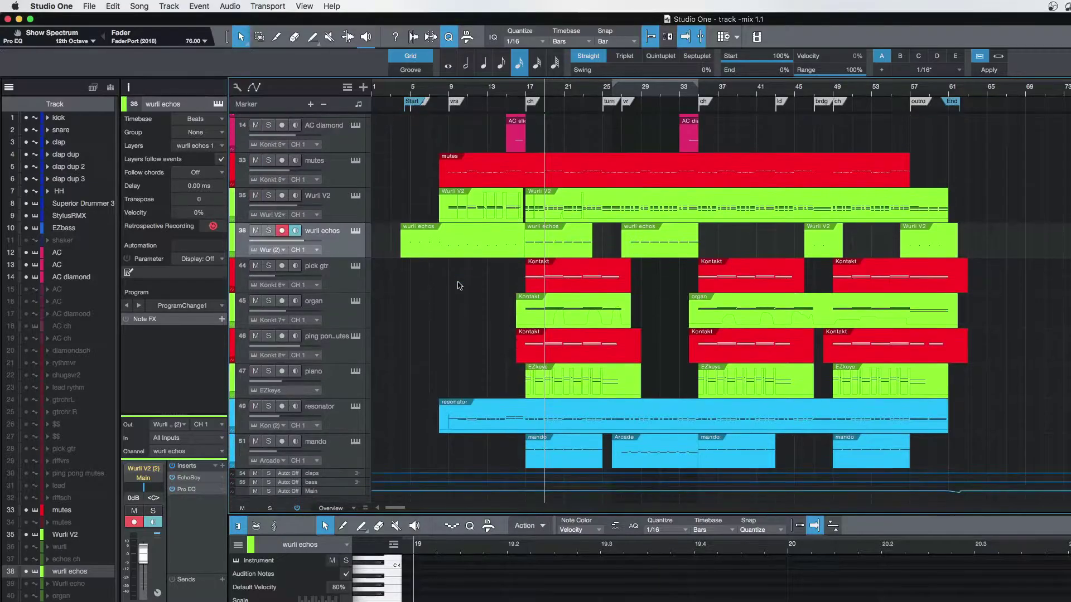
pyautogui.scroll(2, 500, 293)
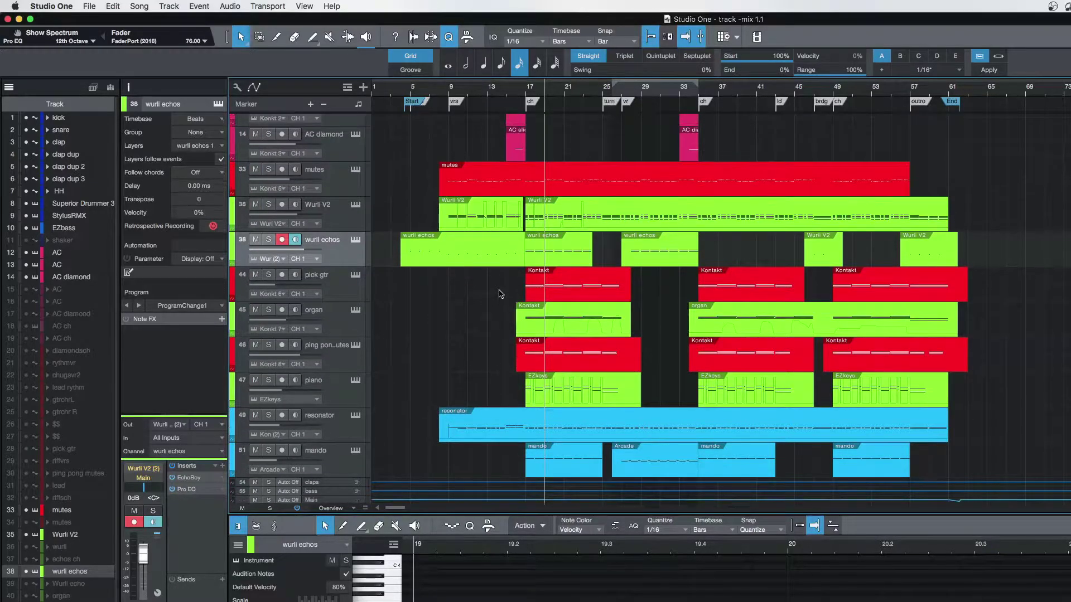
pyautogui.click(450, 190)
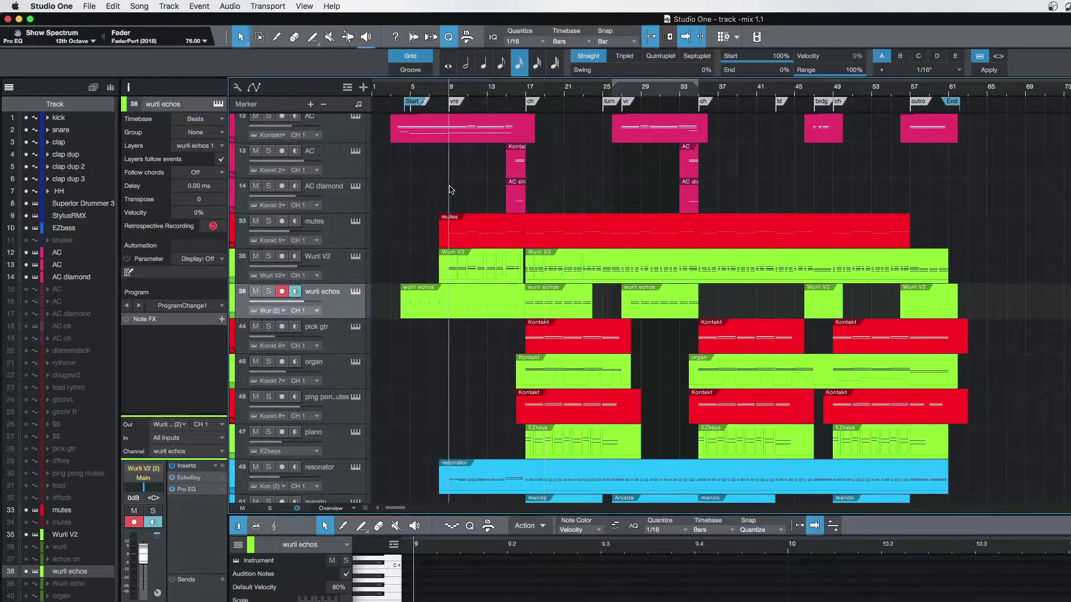
pyautogui.click(355, 222)
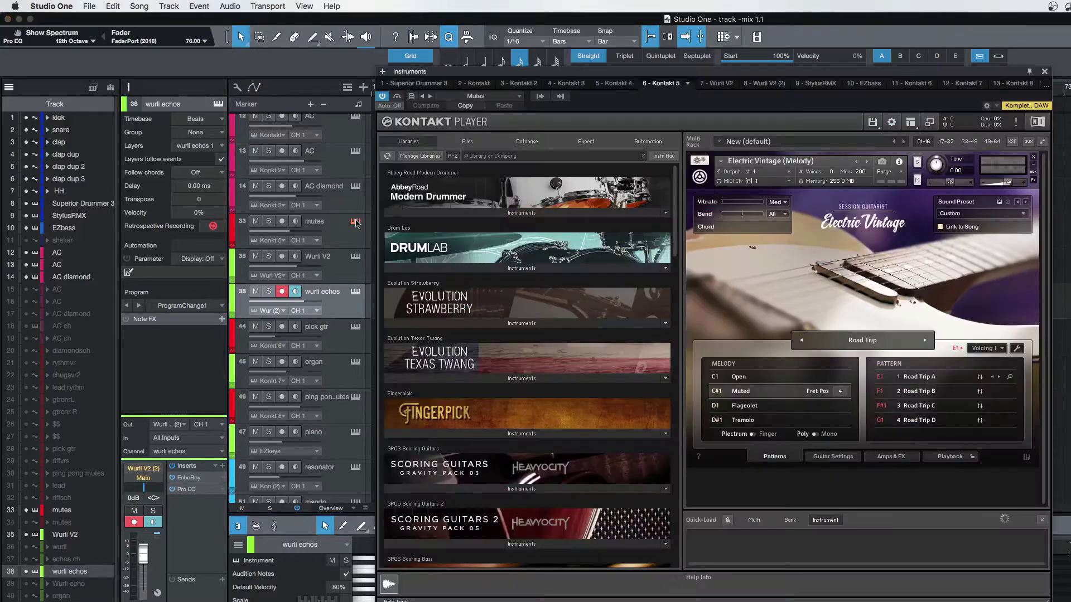
pyautogui.click(315, 228)
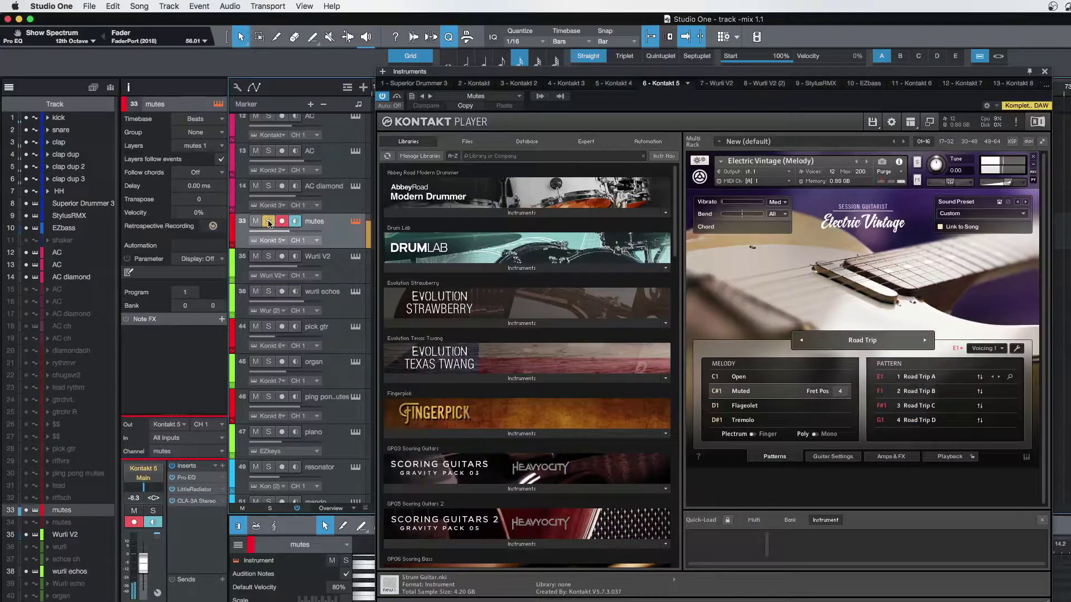
pyautogui.press('s')
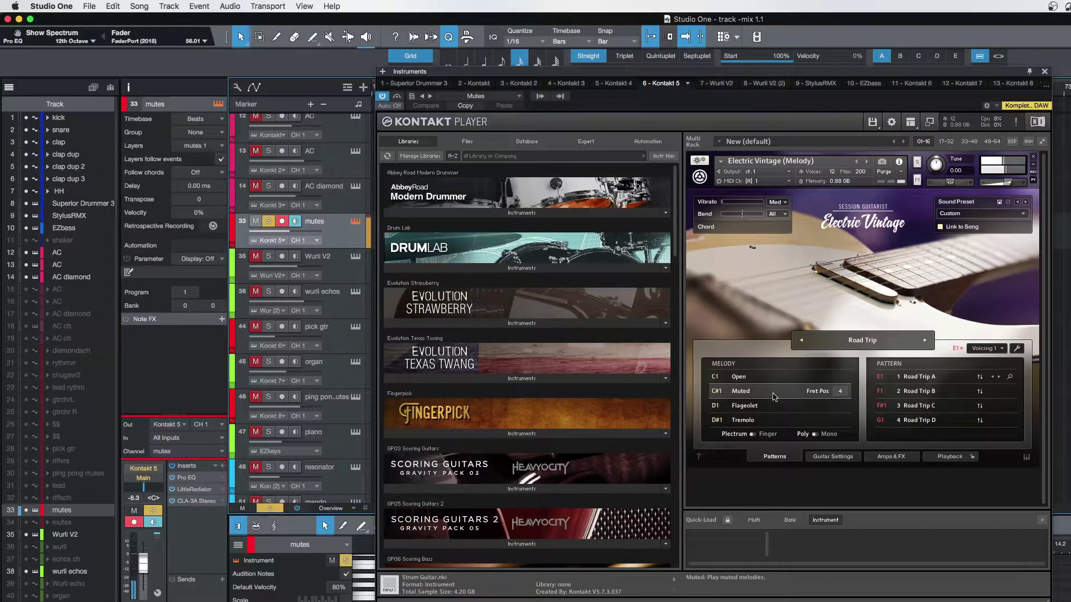
# Stop playback, check the articulations in the mutes track's instrument, close it and clear the track's solo
pyautogui.click(1044, 72)
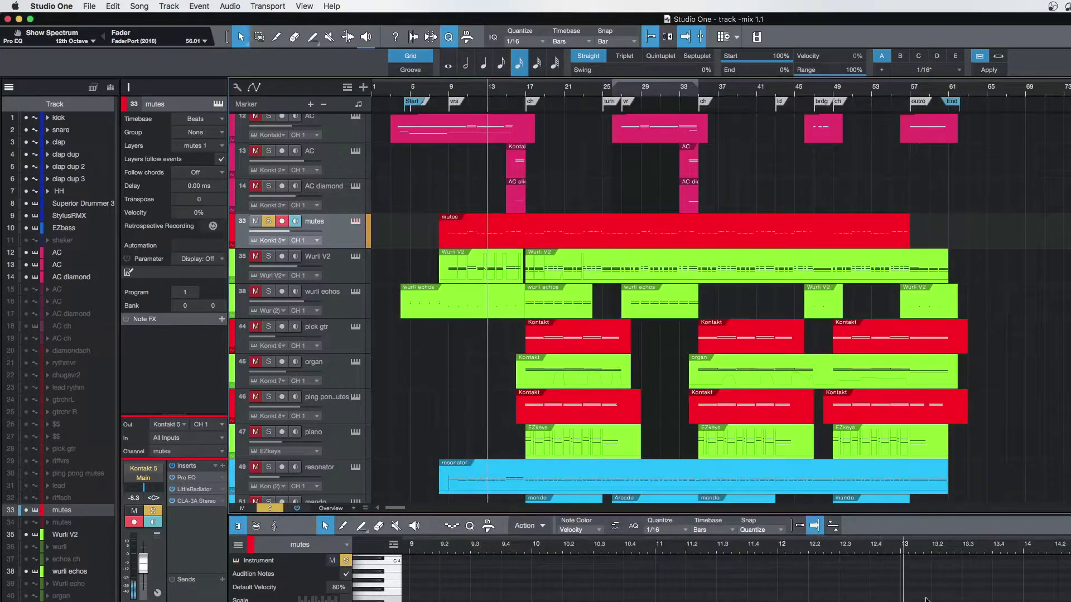
pyautogui.press('space')
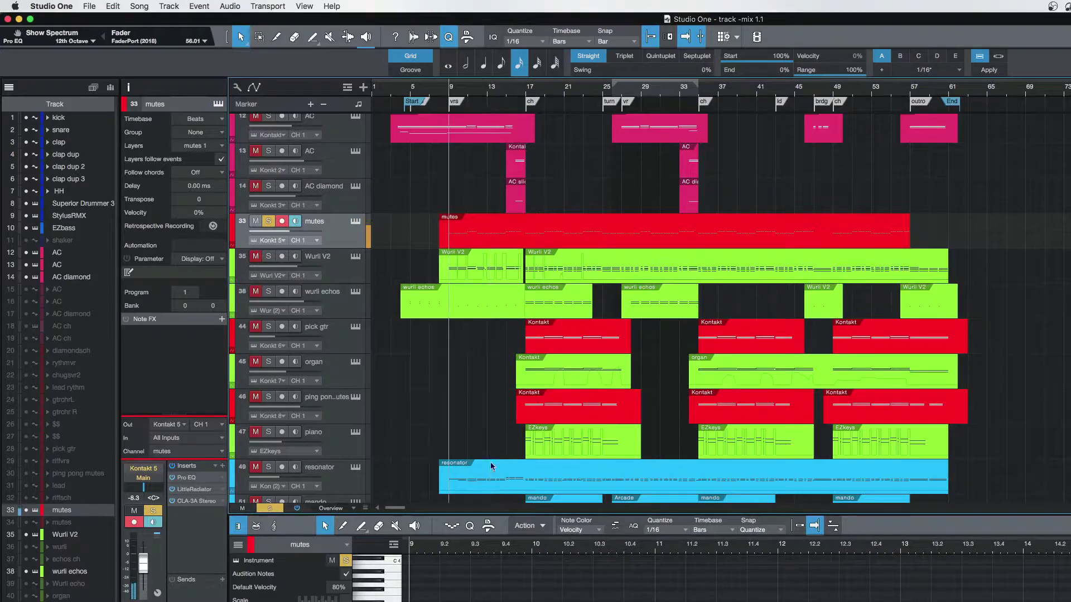
pyautogui.click(358, 222)
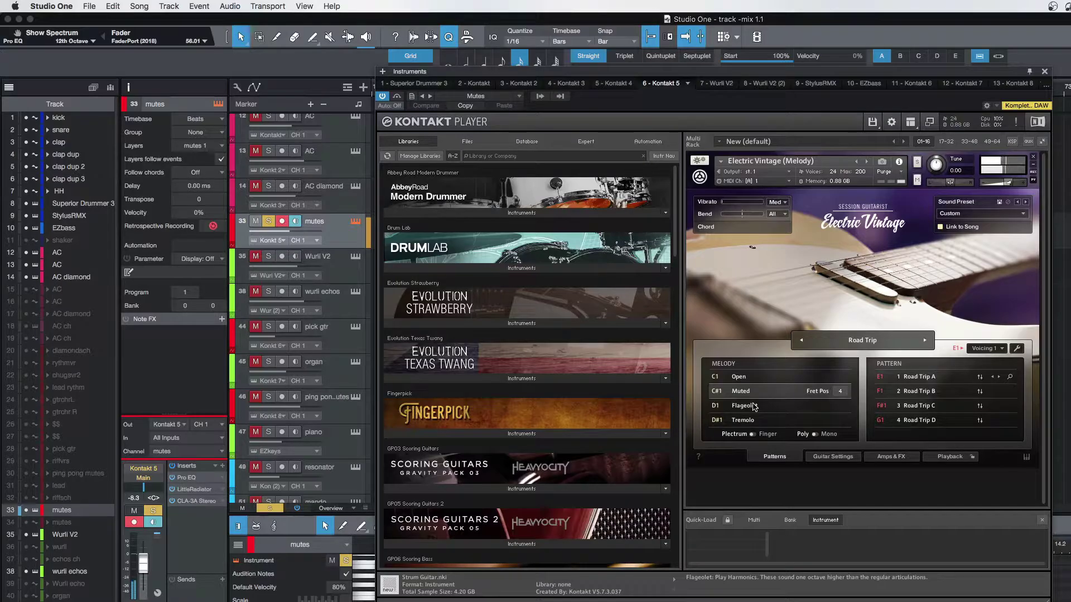
pyautogui.click(1045, 73)
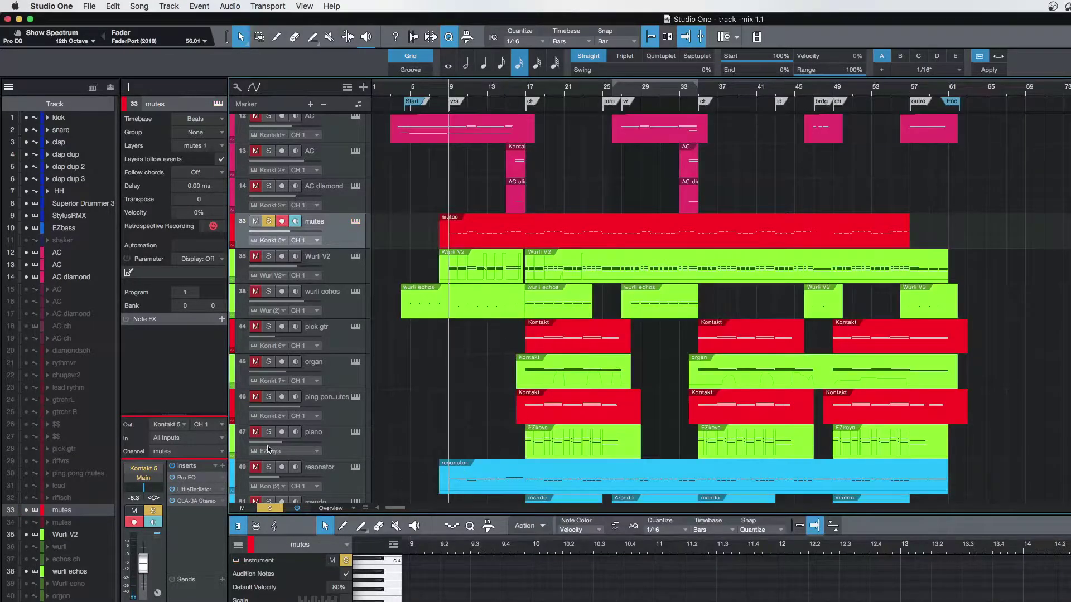
pyautogui.click(268, 221)
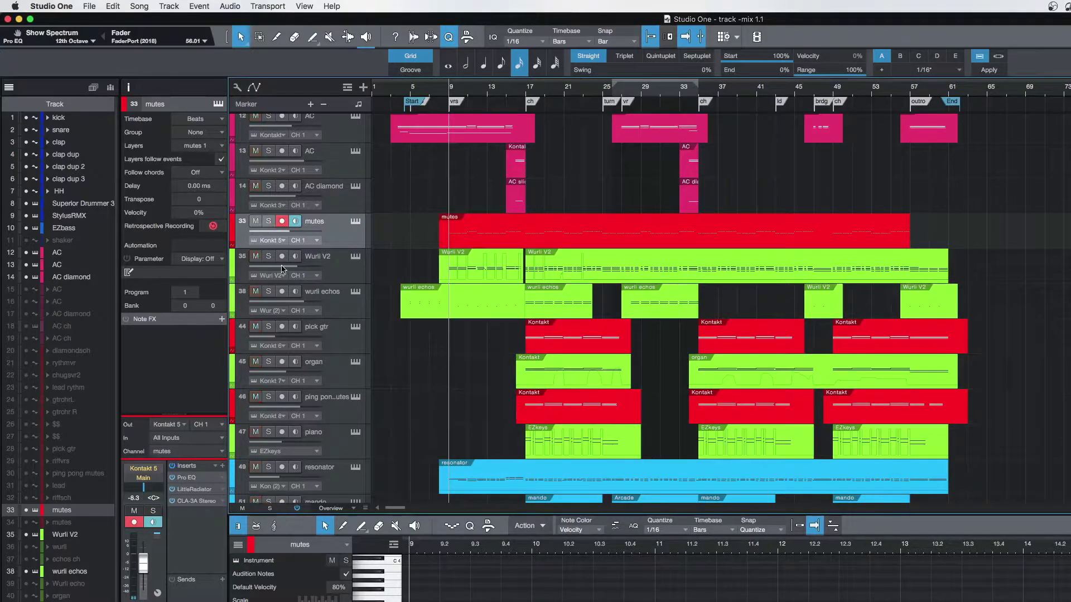
# Open the pick gtr track's Electric Vintage instrument and play the track soloed from the first chorus
pyautogui.scroll(-2, 408, 326)
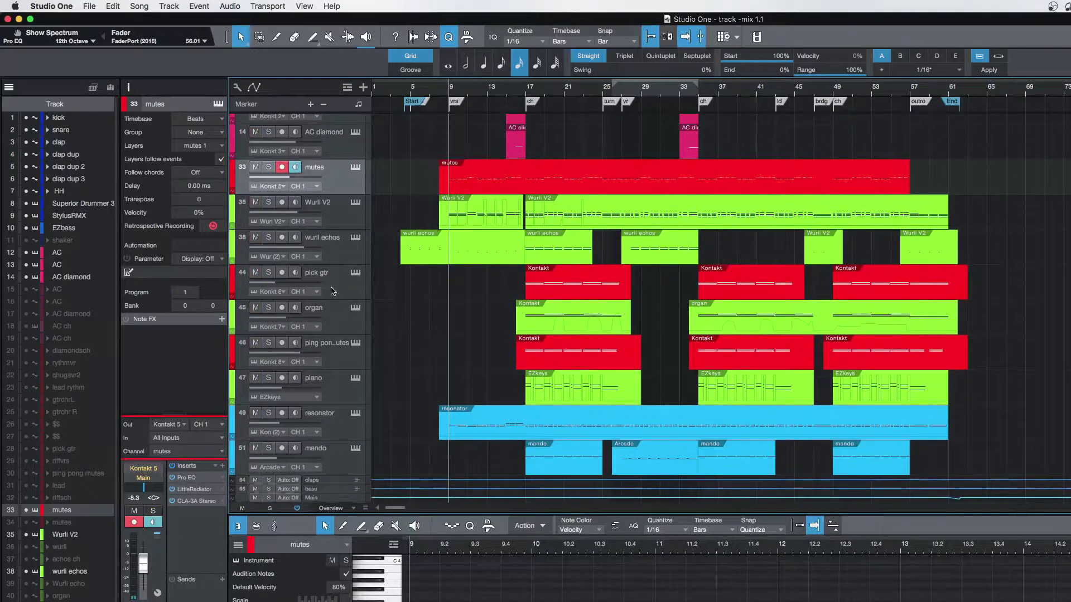
pyautogui.click(340, 288)
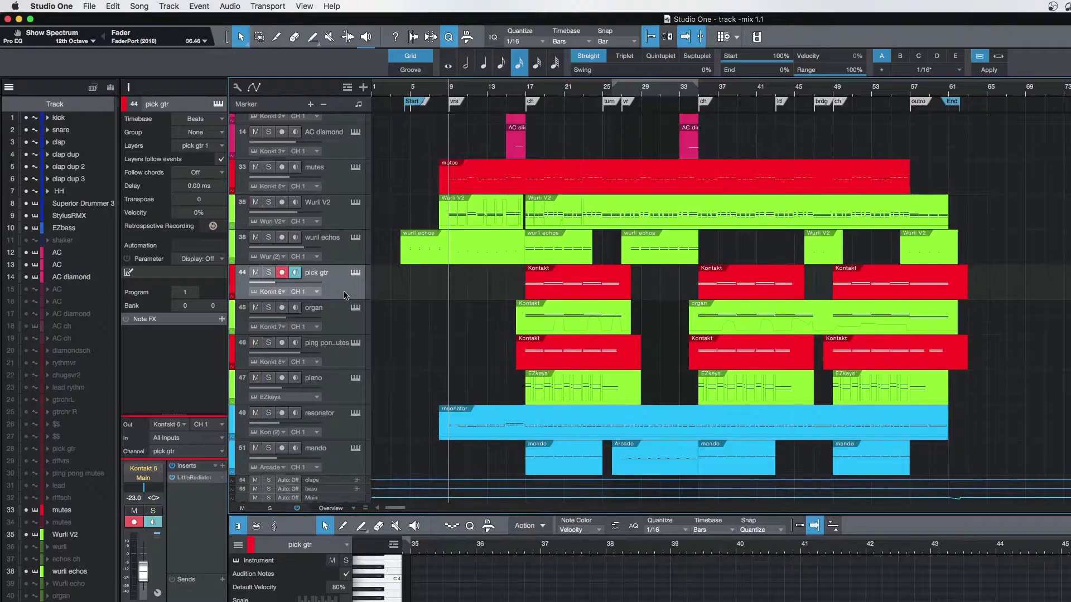
pyautogui.click(529, 96)
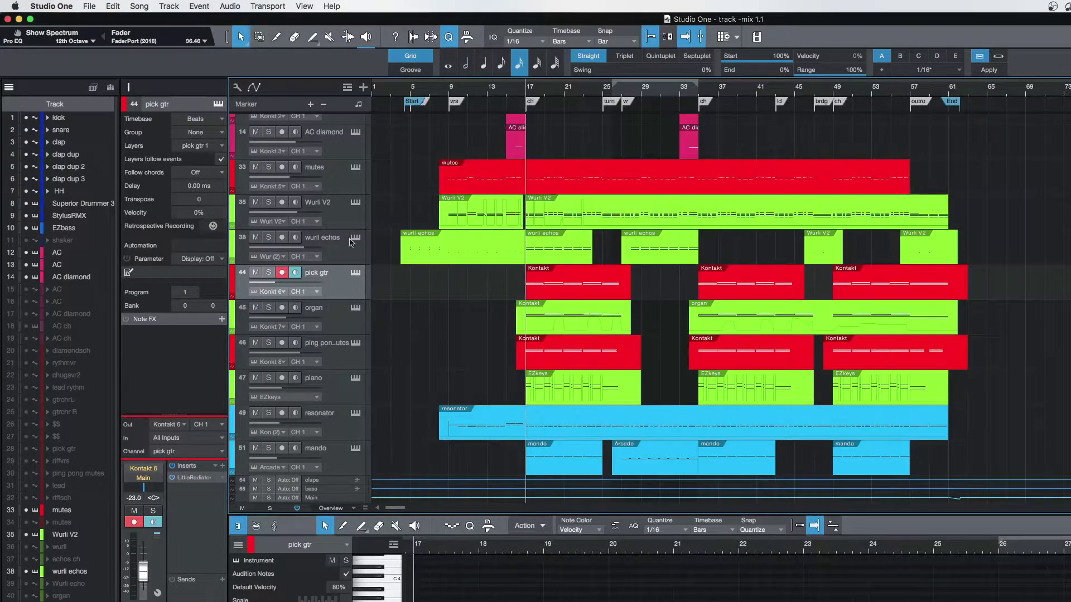
pyautogui.click(355, 273)
pyautogui.press('space')
pyautogui.click(268, 273)
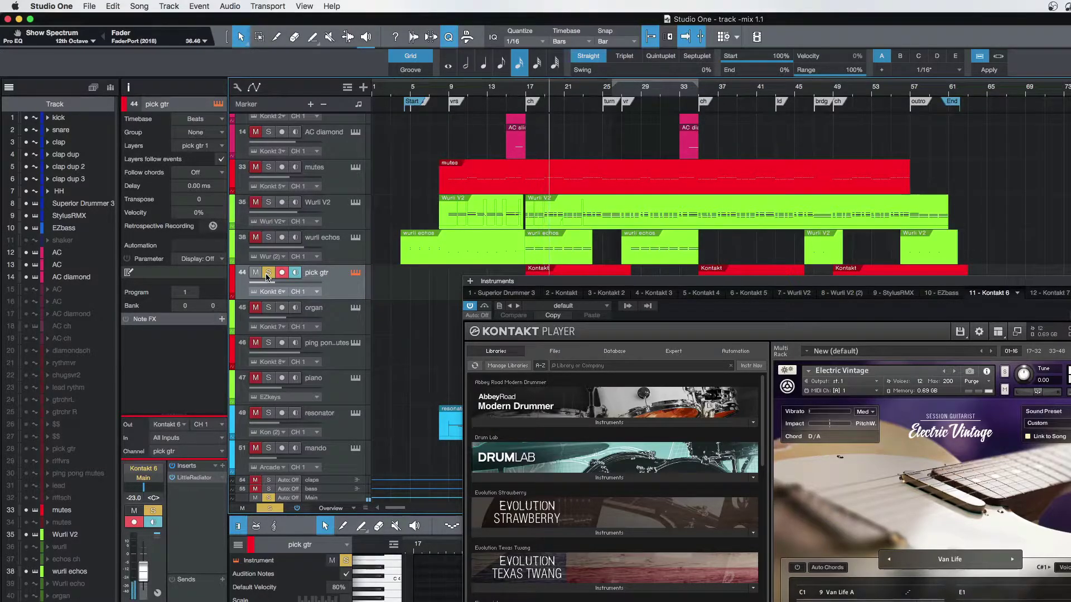
pyautogui.click(267, 274)
# Compare the pick gtr sound with its LittleRadiator insert bypassed and active, close the insert and stop playback
pyautogui.doubleClick(201, 479)
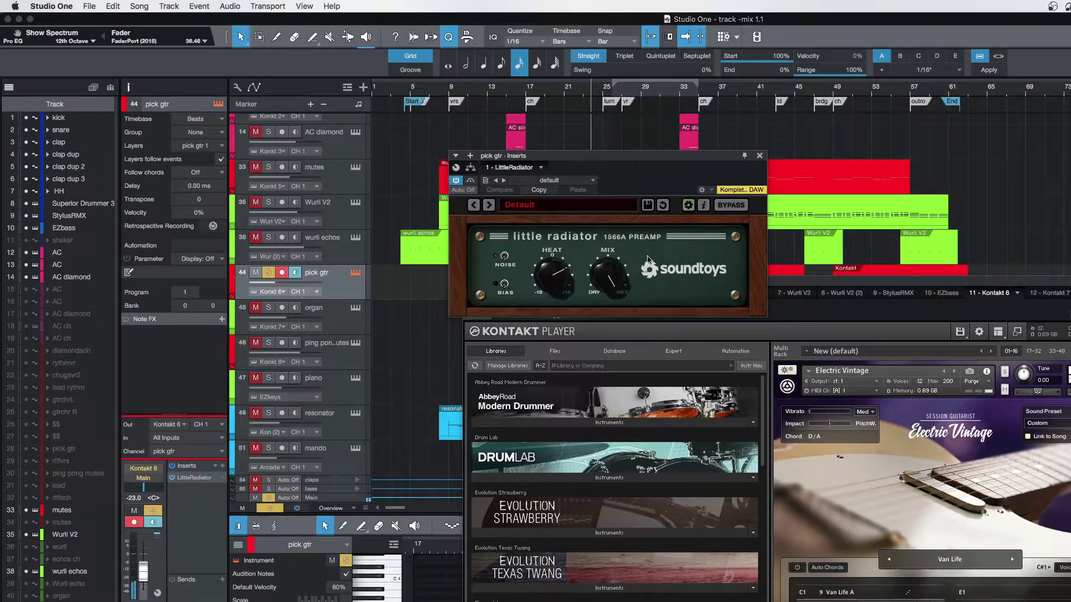
pyautogui.click(470, 182)
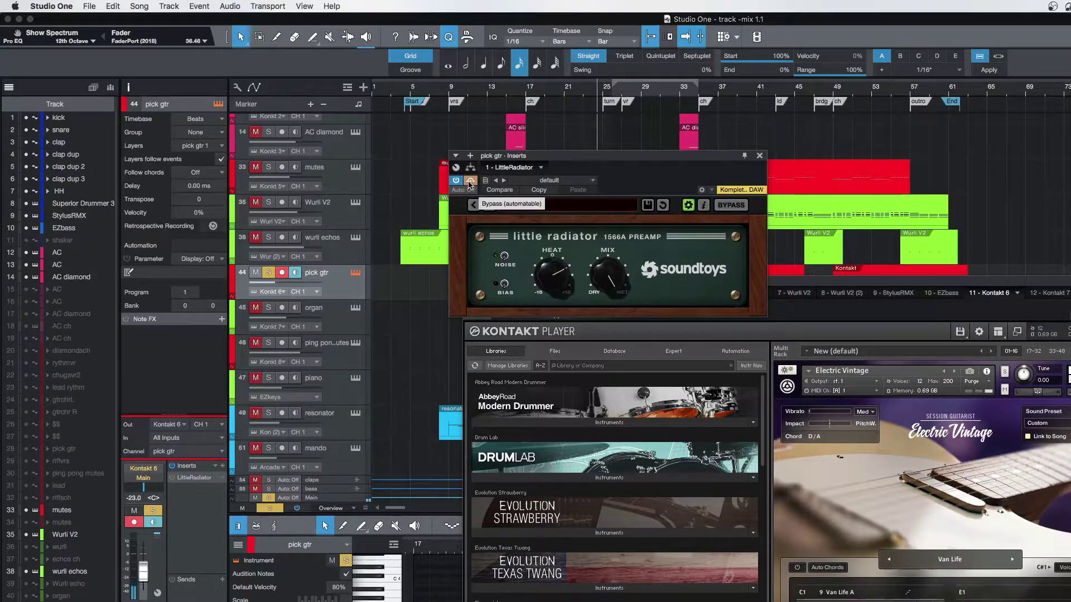
pyautogui.click(470, 181)
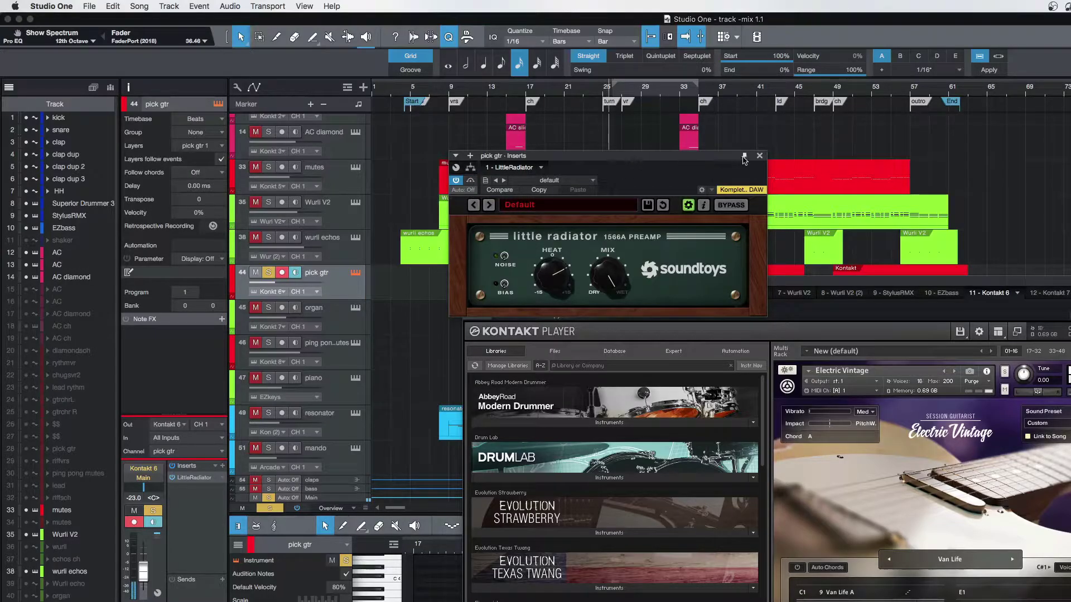
pyautogui.click(759, 156)
pyautogui.press('space')
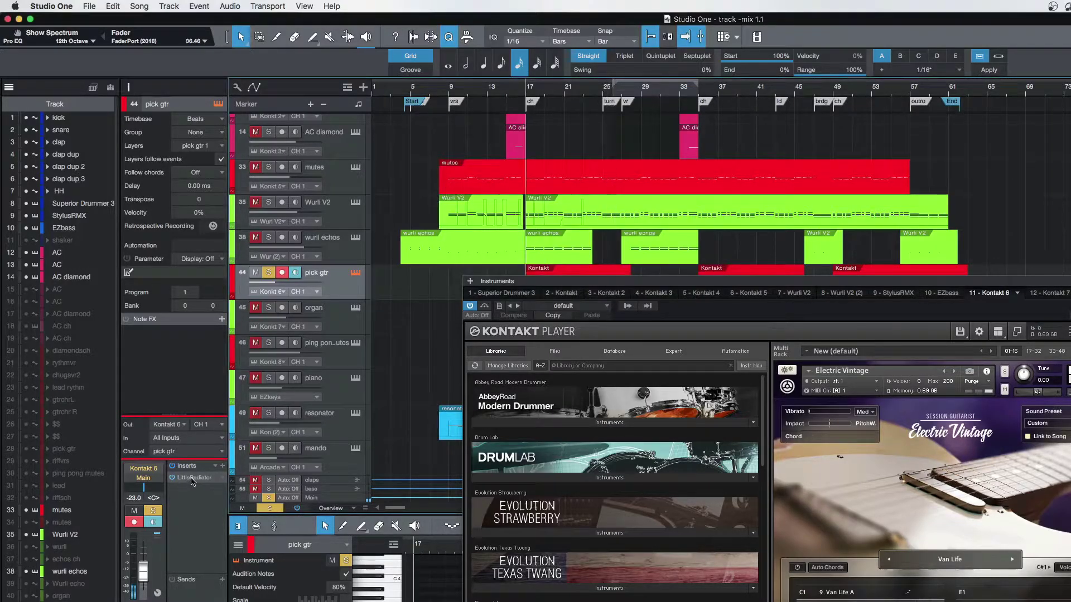
# Review the LittleRadiator settings again, close the insert and instrument windows, and clear the pick gtr track's solo
pyautogui.click(192, 478)
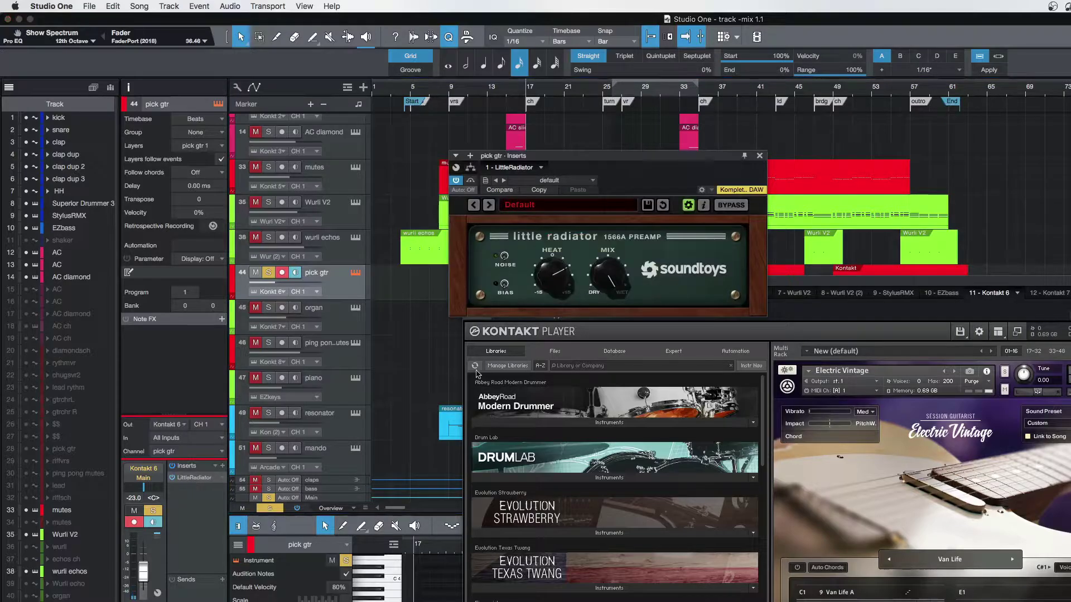
pyautogui.click(759, 156)
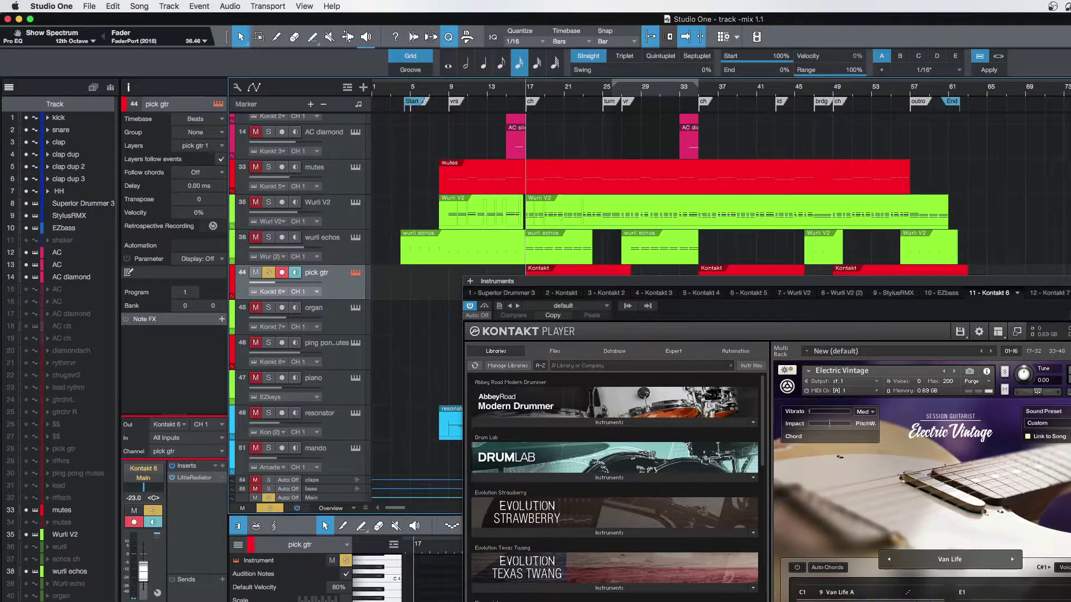
pyautogui.press('F11')
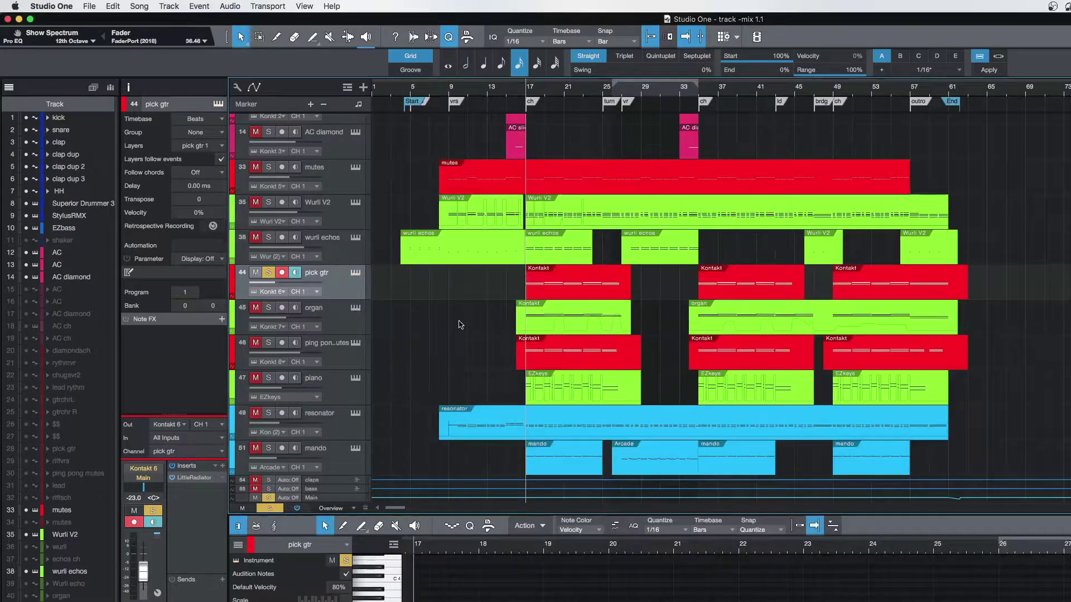
pyautogui.scroll(-1, 446, 317)
pyautogui.click(268, 251)
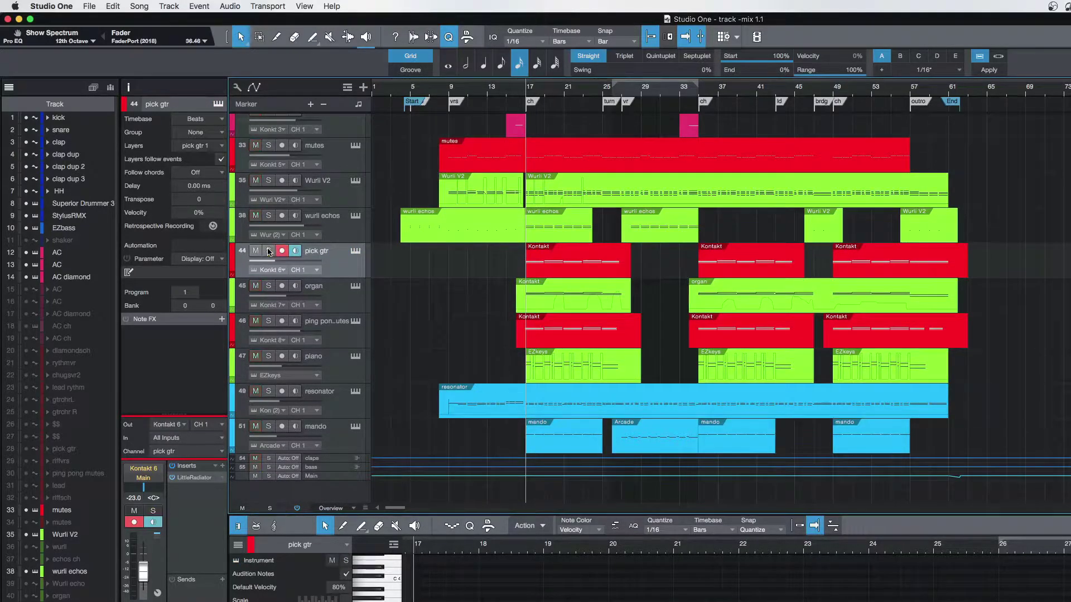
# Open the organ track's Basic Rock 2 instrument, audition the track soloed from the first chorus, and clear its solo
pyautogui.click(347, 304)
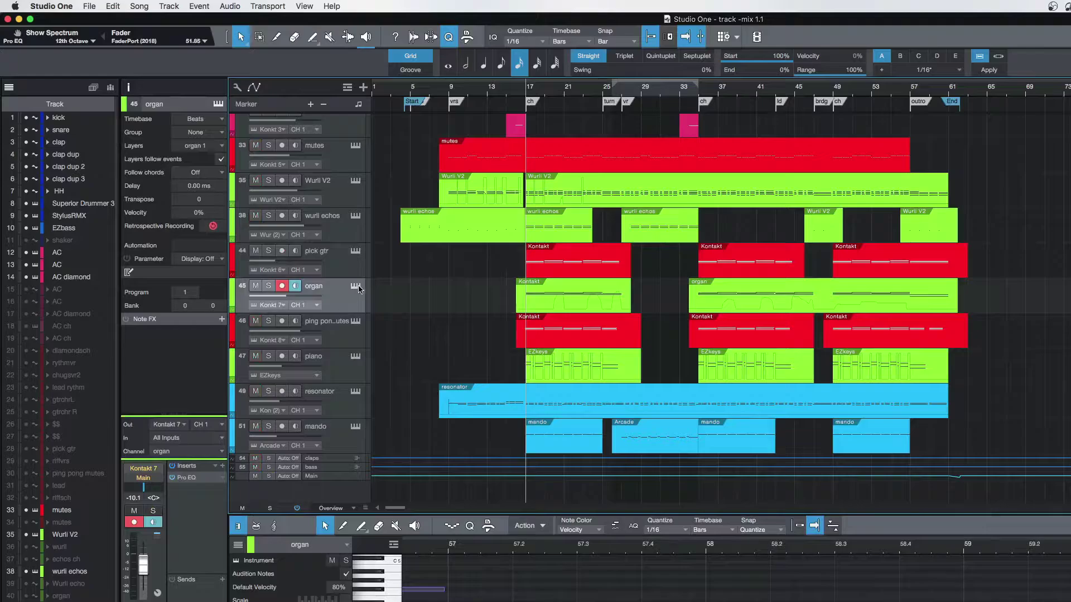
pyautogui.click(356, 286)
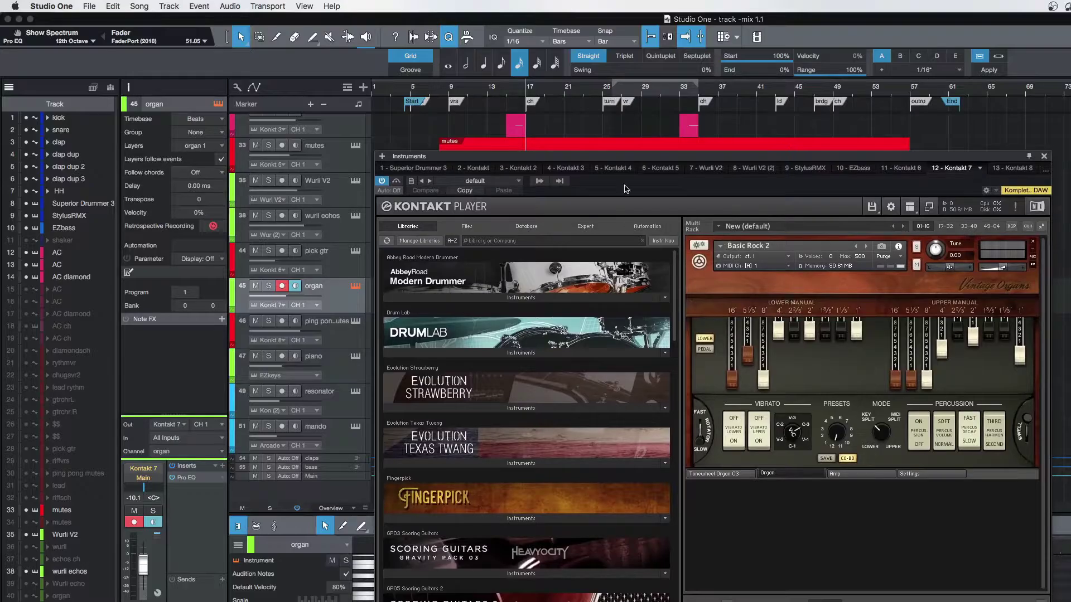
pyautogui.moveTo(644, 159); pyautogui.dragTo(959, 74)
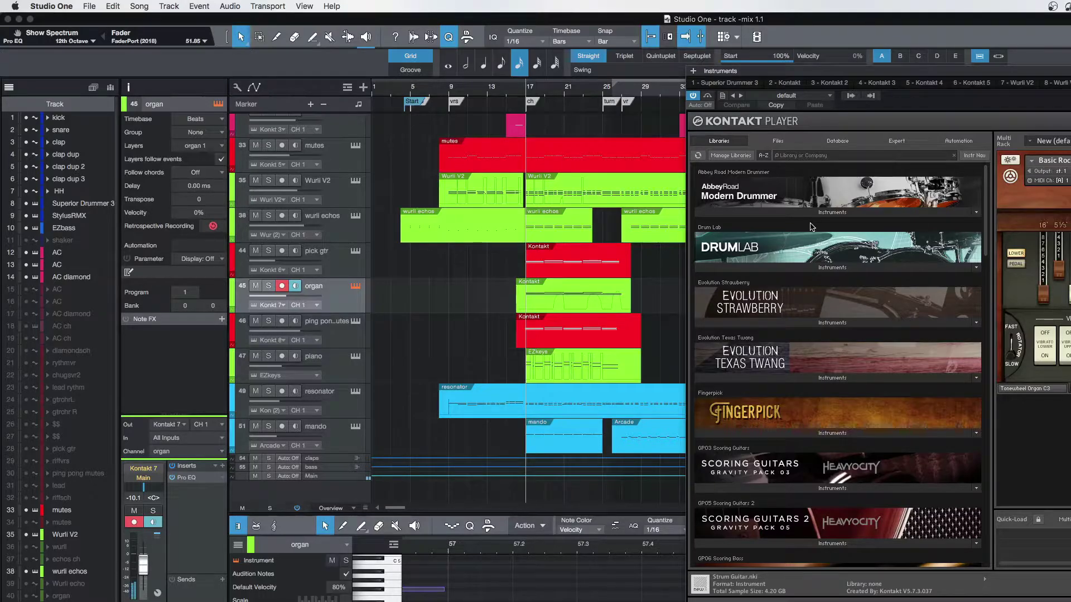
pyautogui.press('space')
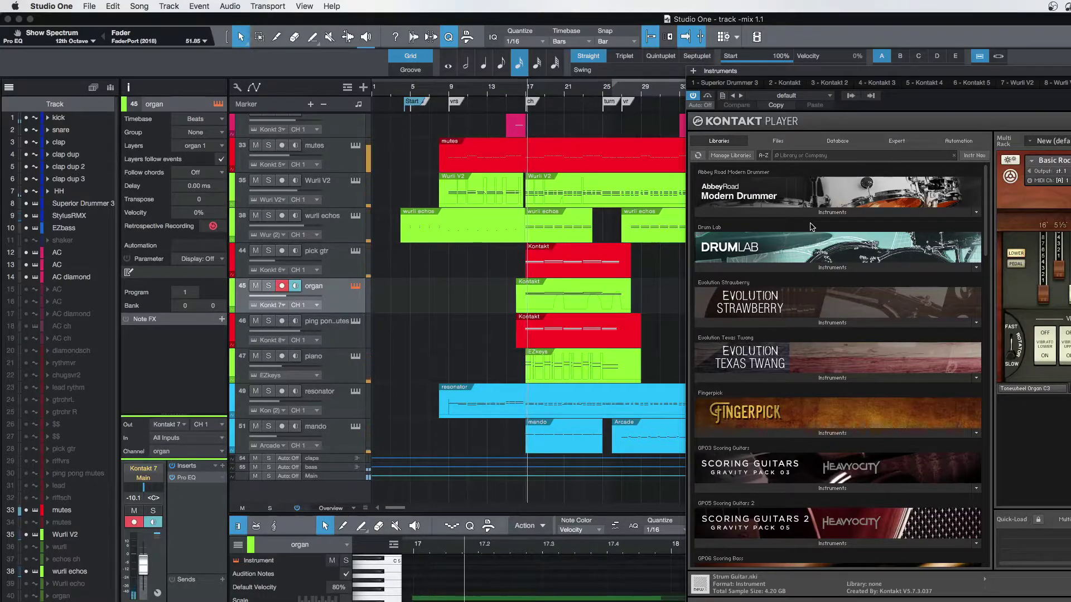
pyautogui.press('s')
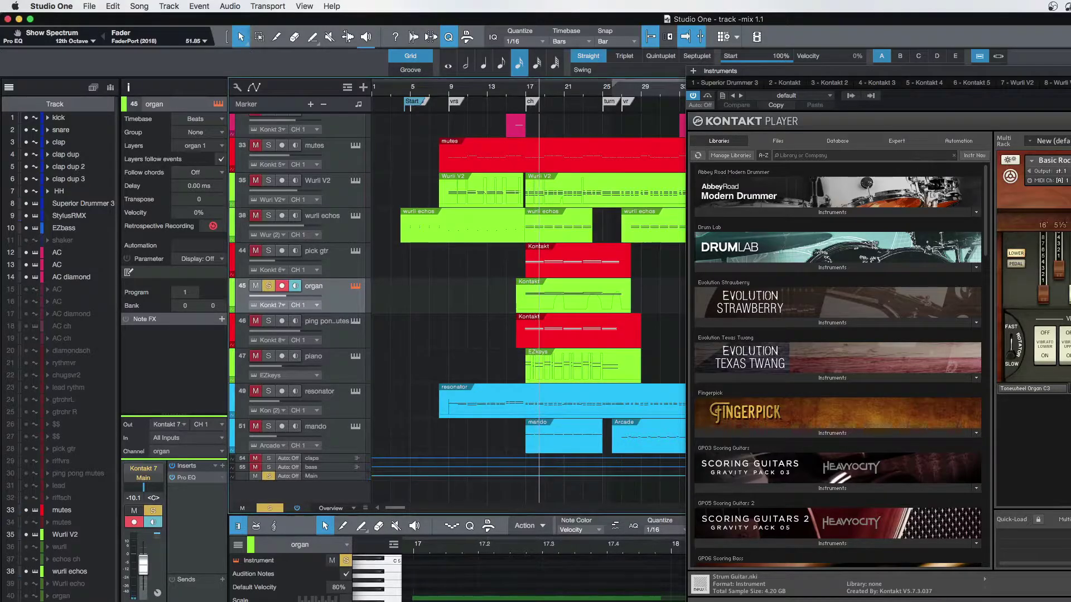
pyautogui.press('super+w')
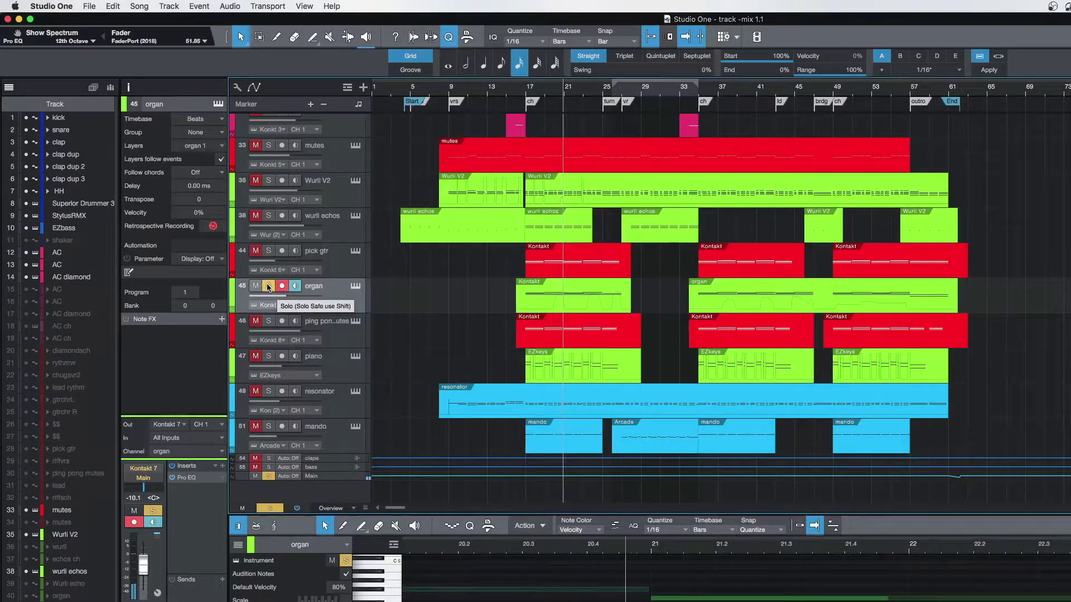
pyautogui.click(269, 286)
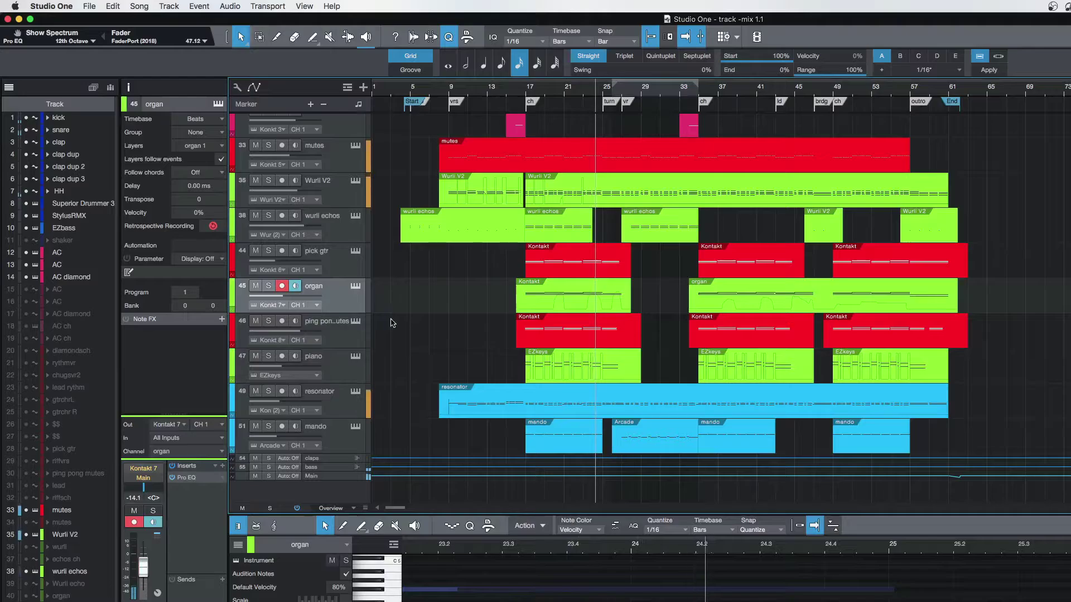
# Open the ping pong mutes track's Electric Vintage instrument, play the song from the Start marker, close the instrument and hide the note editor
pyautogui.click(357, 325)
pyautogui.click(356, 323)
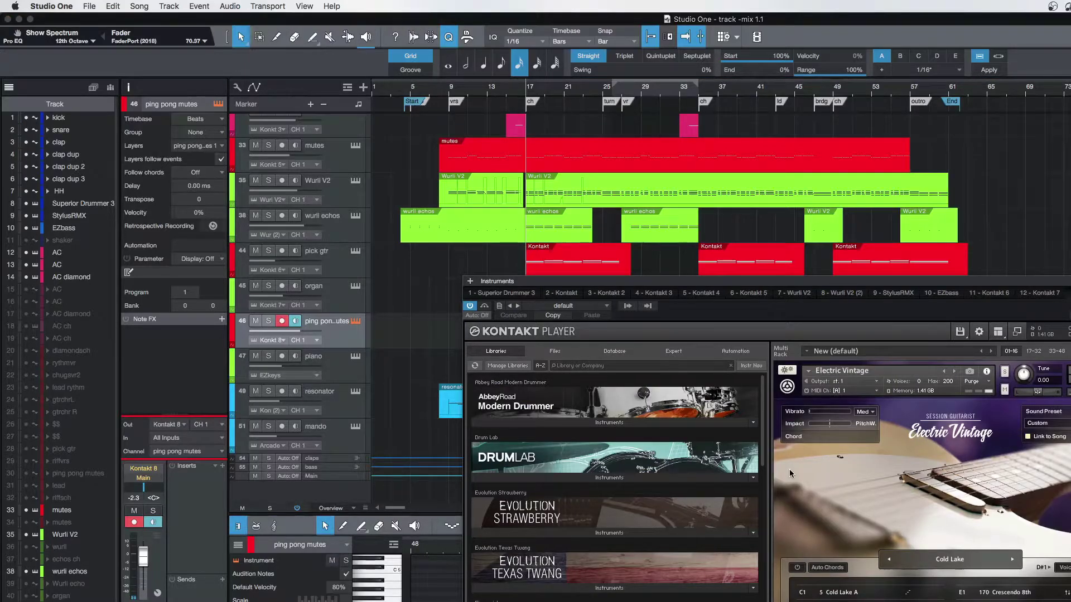
pyautogui.click(411, 99)
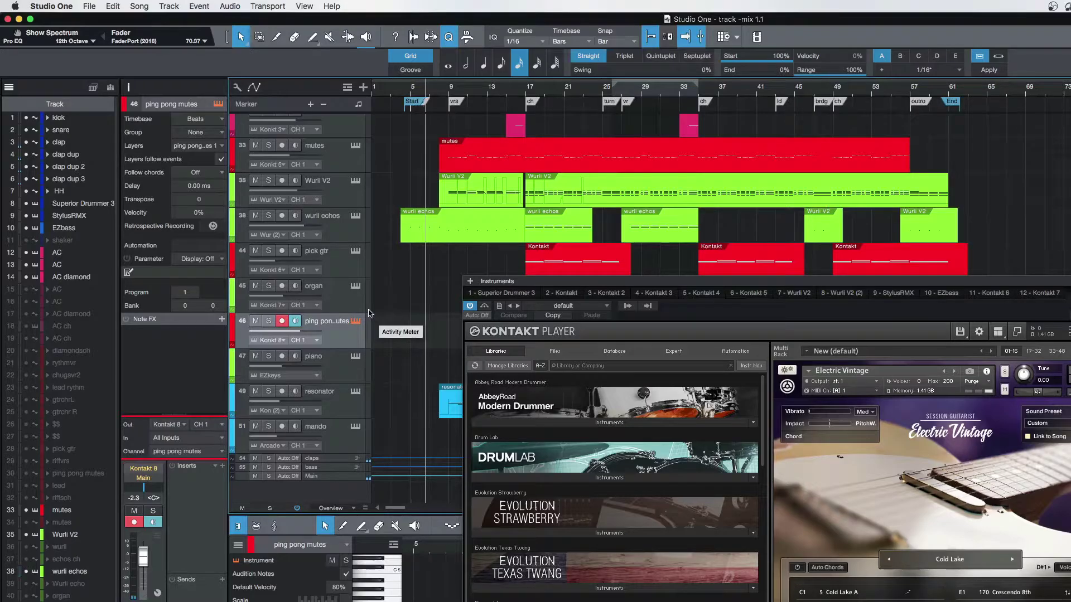
pyautogui.scroll(3, 368, 313)
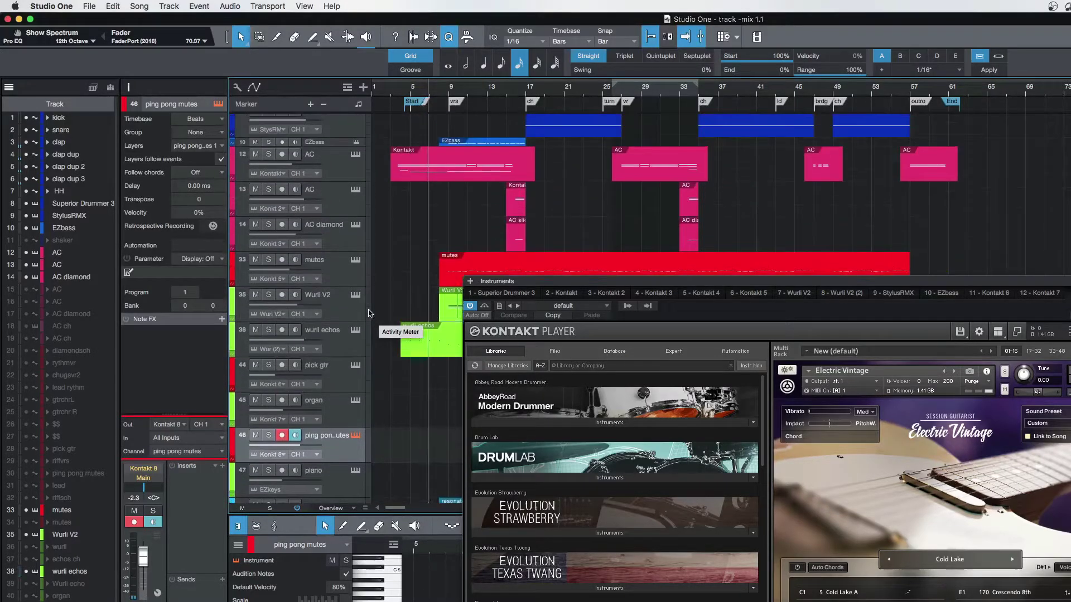
pyautogui.click(390, 138)
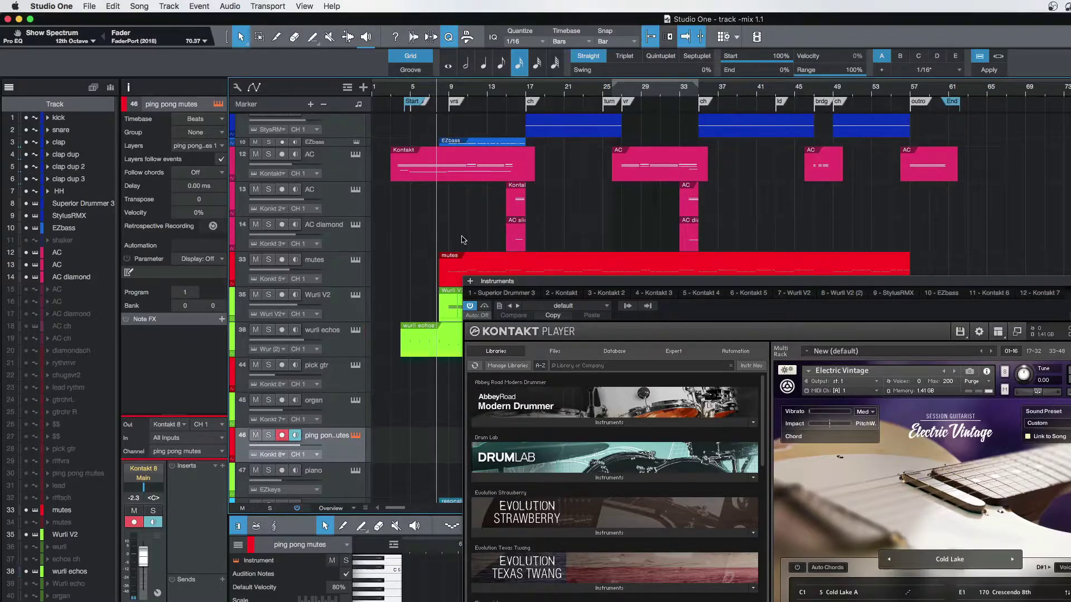
pyautogui.press('F11')
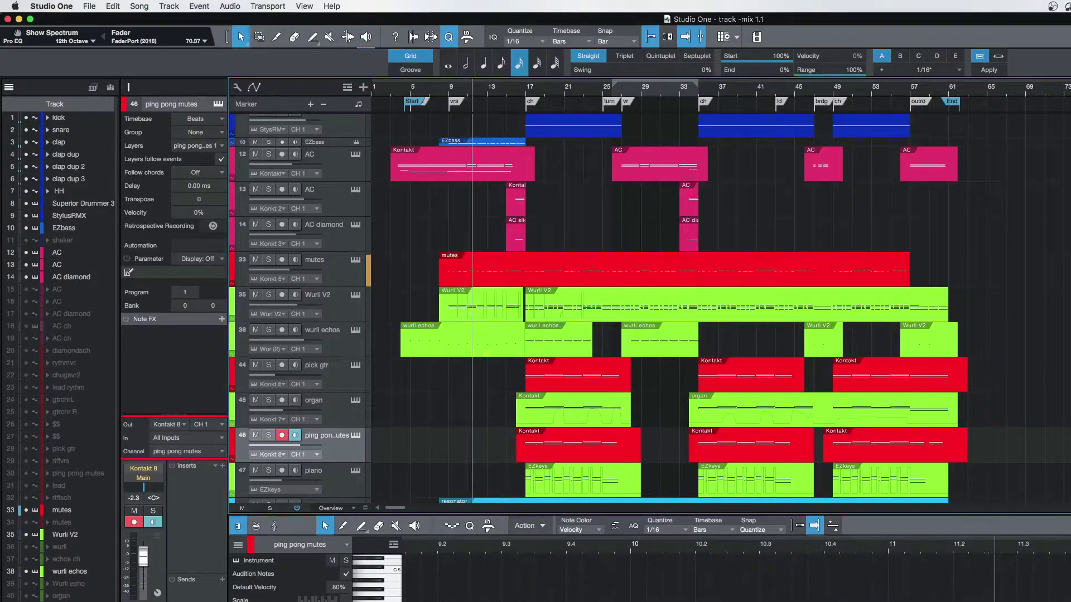
pyautogui.press('F2')
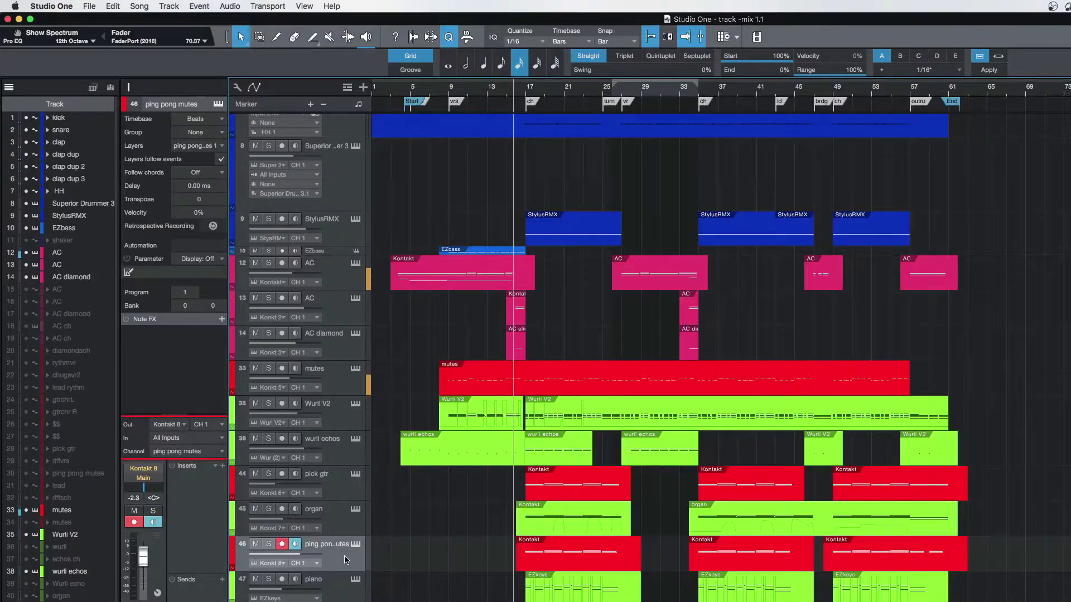
# Audition the ping pong mutes track soloed while viewing its Electric Vintage amps and effects, clear the solo, stop playback and disarm the track
pyautogui.click(270, 546)
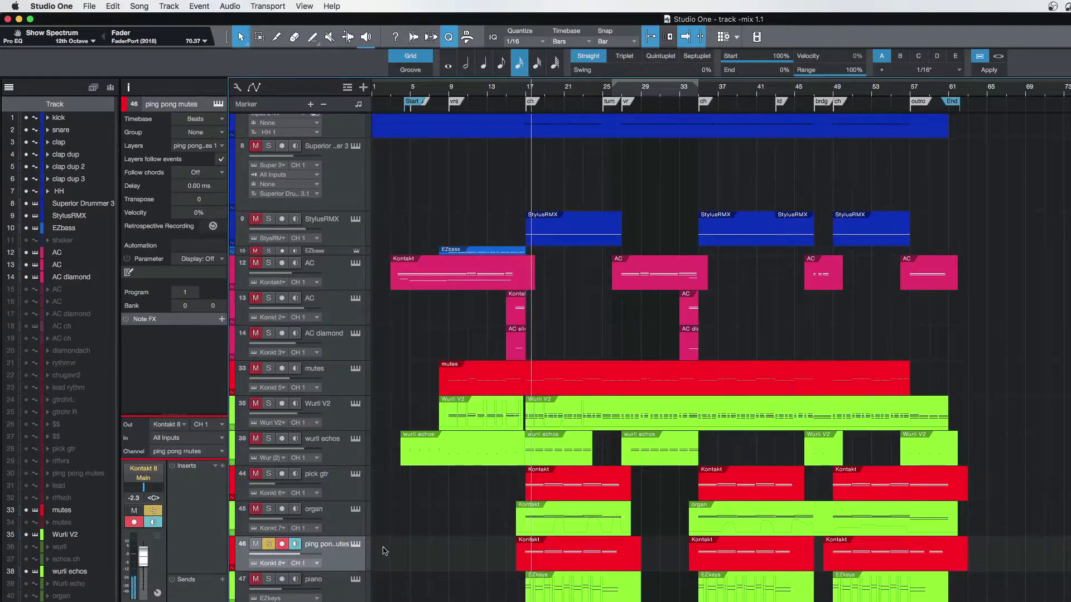
pyautogui.click(356, 545)
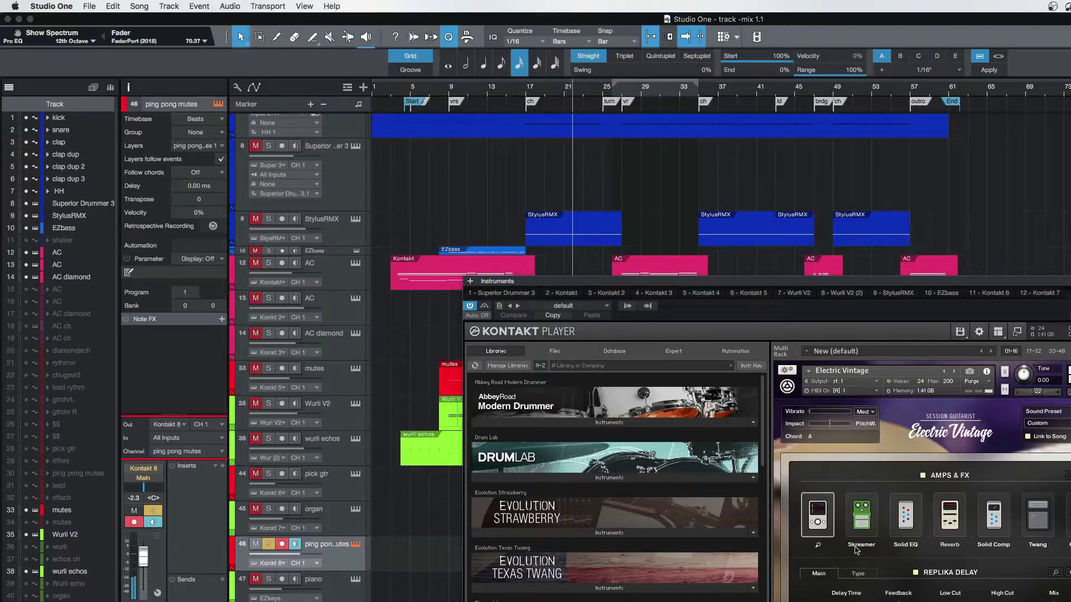
pyautogui.click(270, 546)
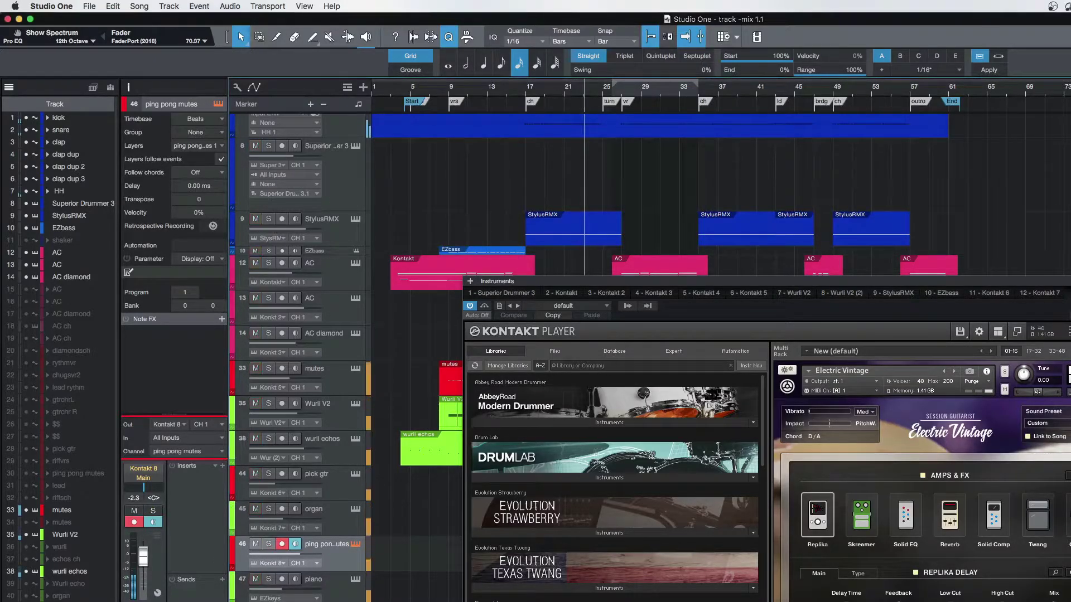
pyautogui.click(355, 544)
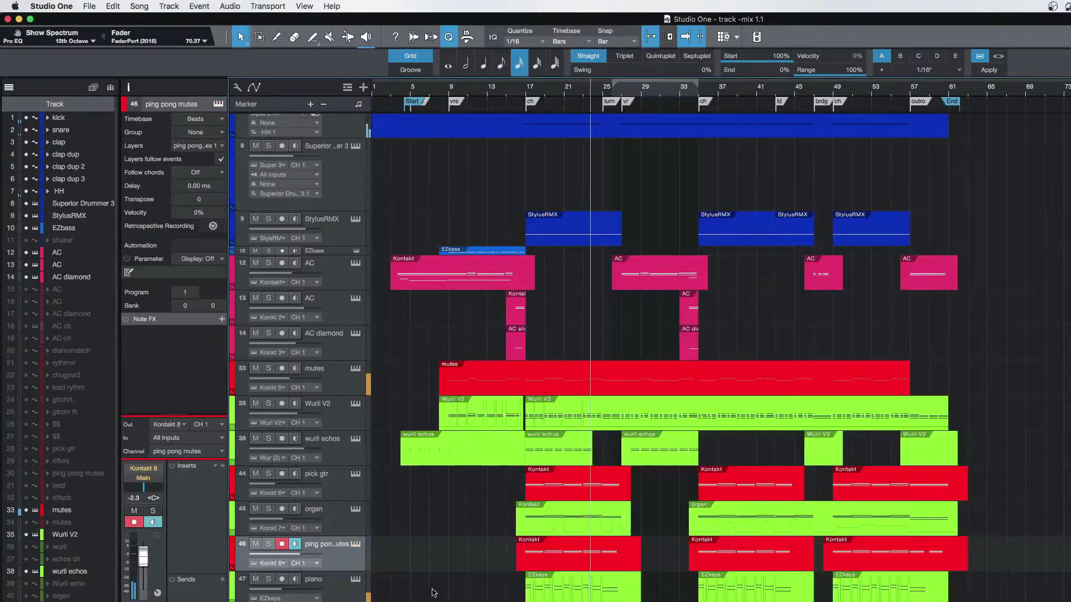
pyautogui.press('space')
pyautogui.click(282, 544)
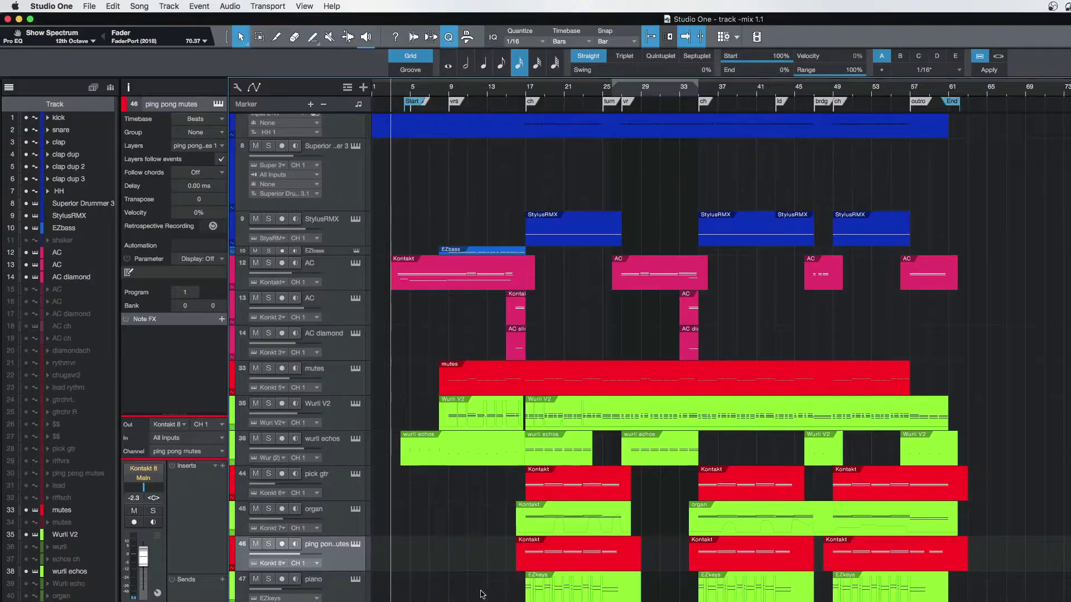
# Open the EZbass track's instrument and examine its notes and song blocks in the Grid Editor back to the song's beginning
pyautogui.click(341, 255)
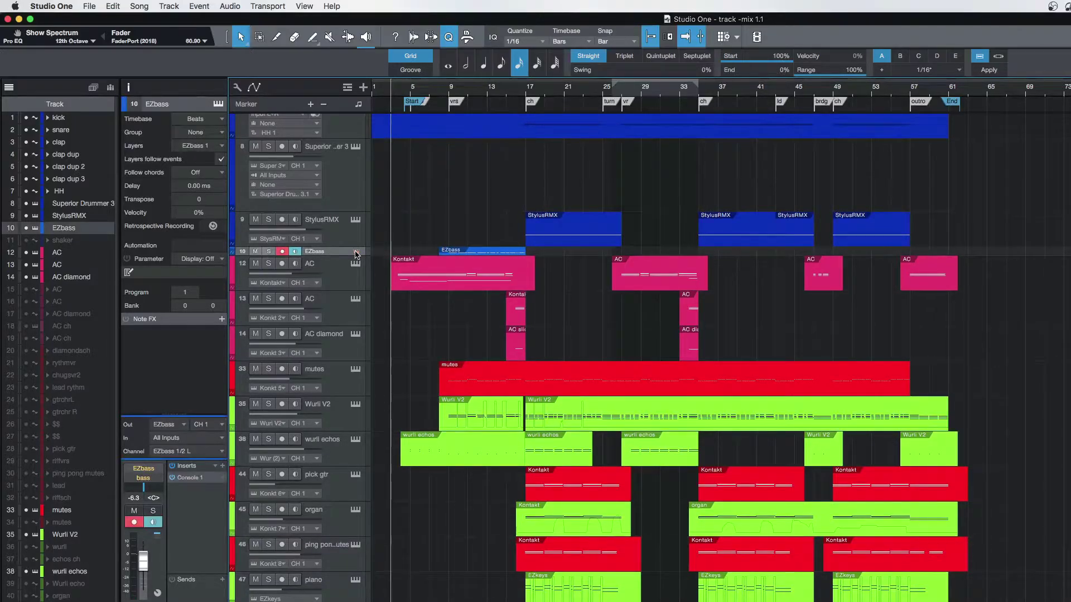
pyautogui.click(356, 254)
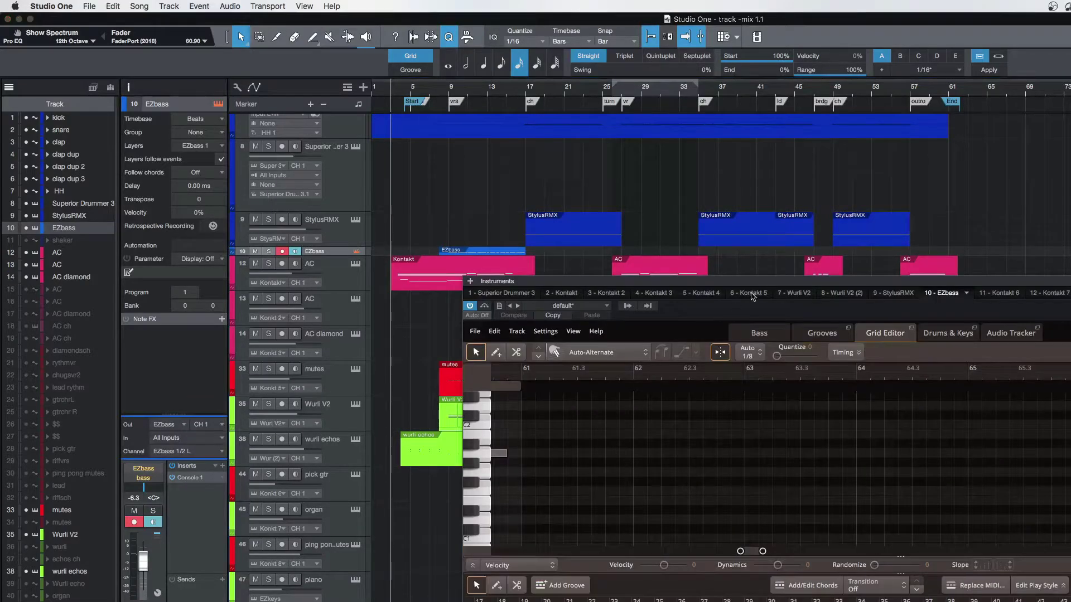
pyautogui.moveTo(768, 284); pyautogui.dragTo(611, 186)
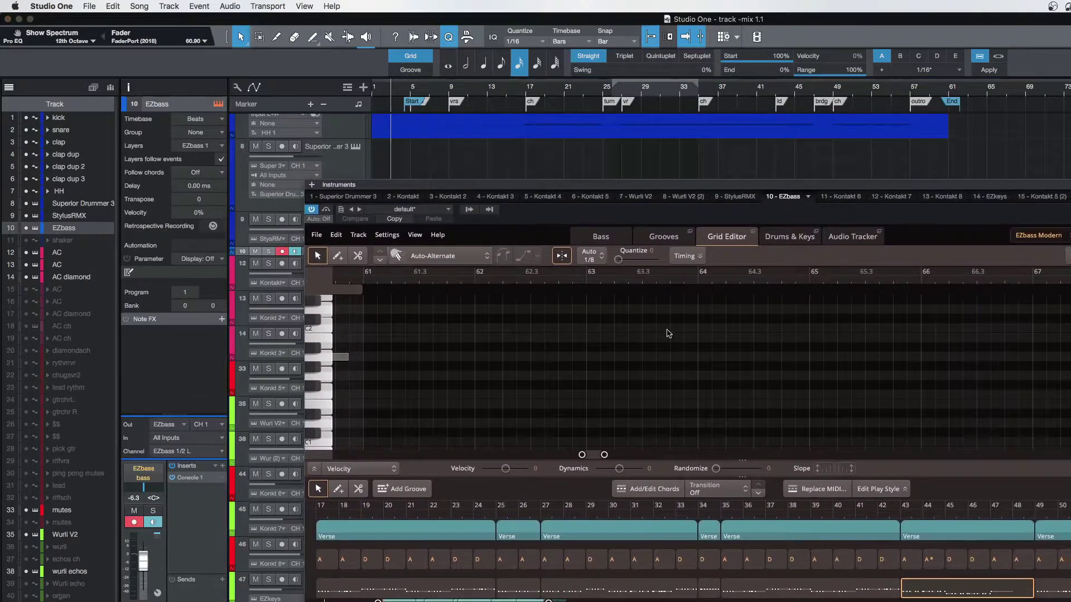
pyautogui.hscroll(-4, 650, 391)
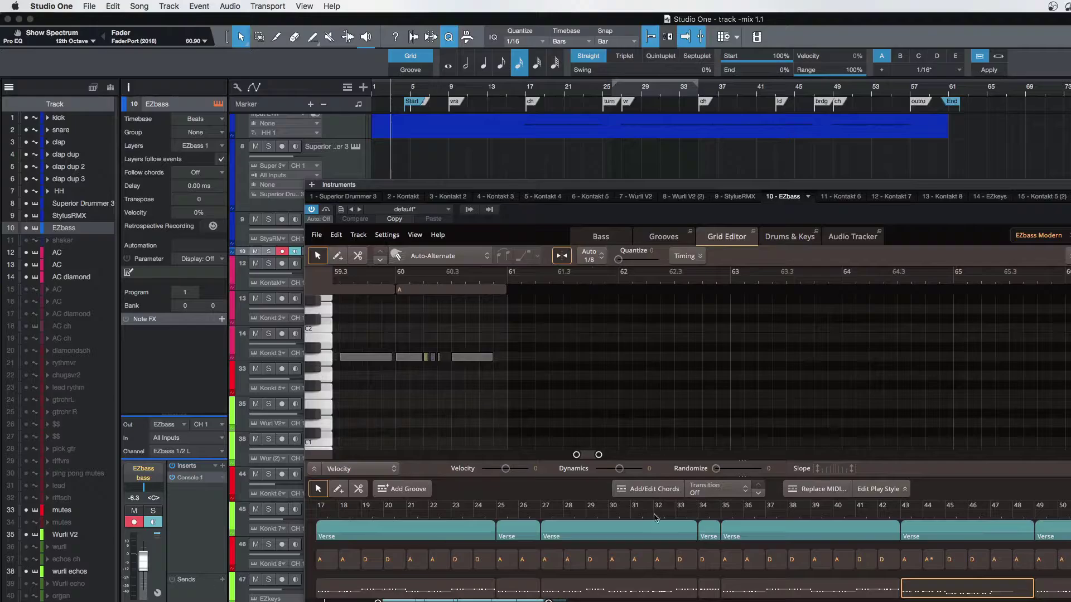
pyautogui.hscroll(-6, 655, 517)
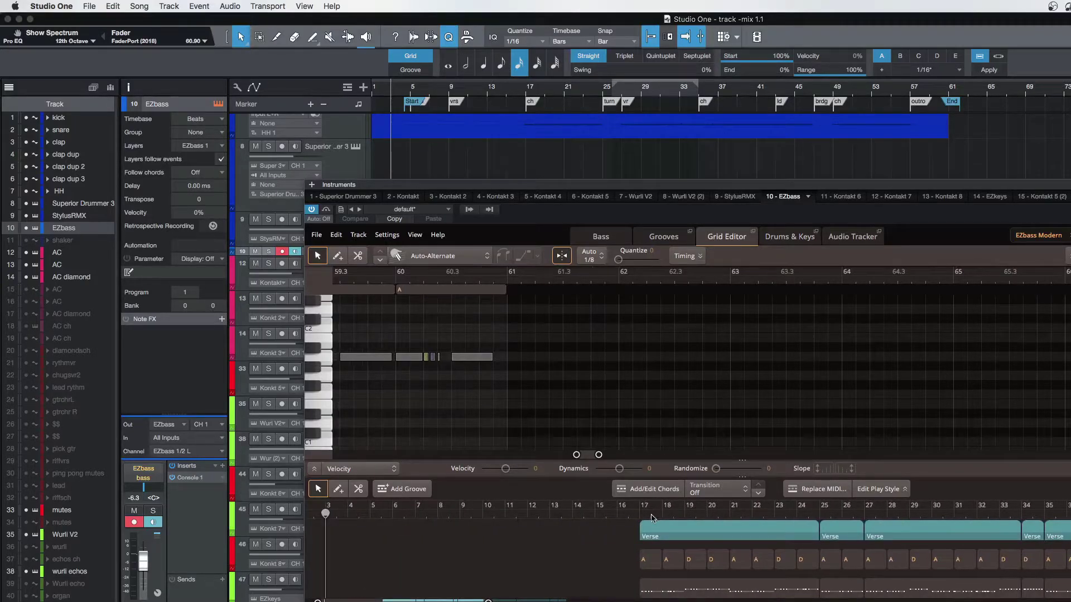
# Play the song from the verse and the first chorus while viewing EZbass's bass guitar and its list of available sounds
pyautogui.click(455, 89)
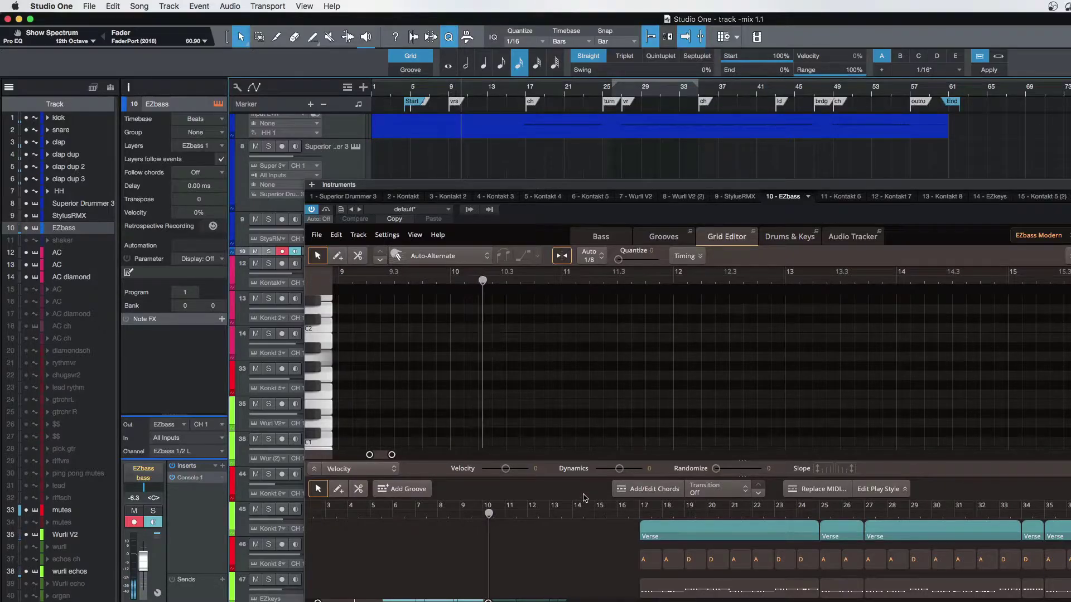
pyautogui.click(528, 92)
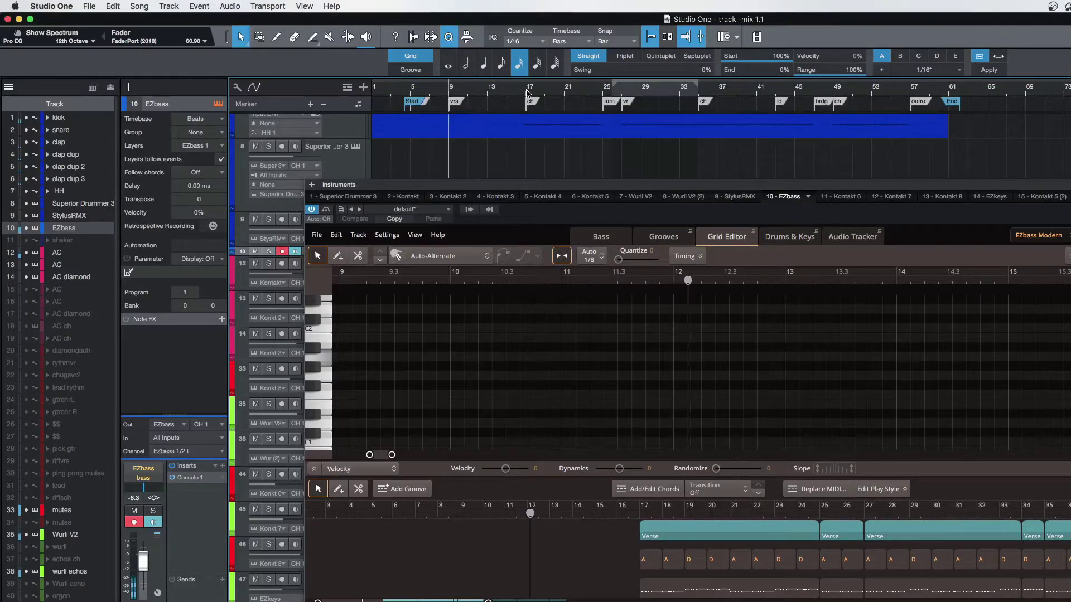
pyautogui.click(611, 241)
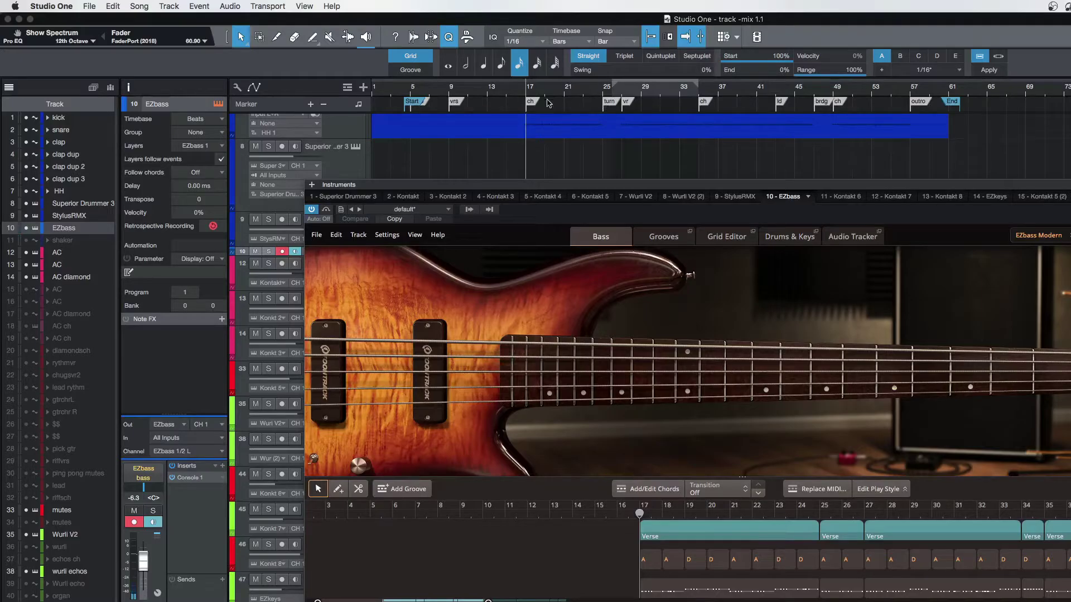
pyautogui.press('space')
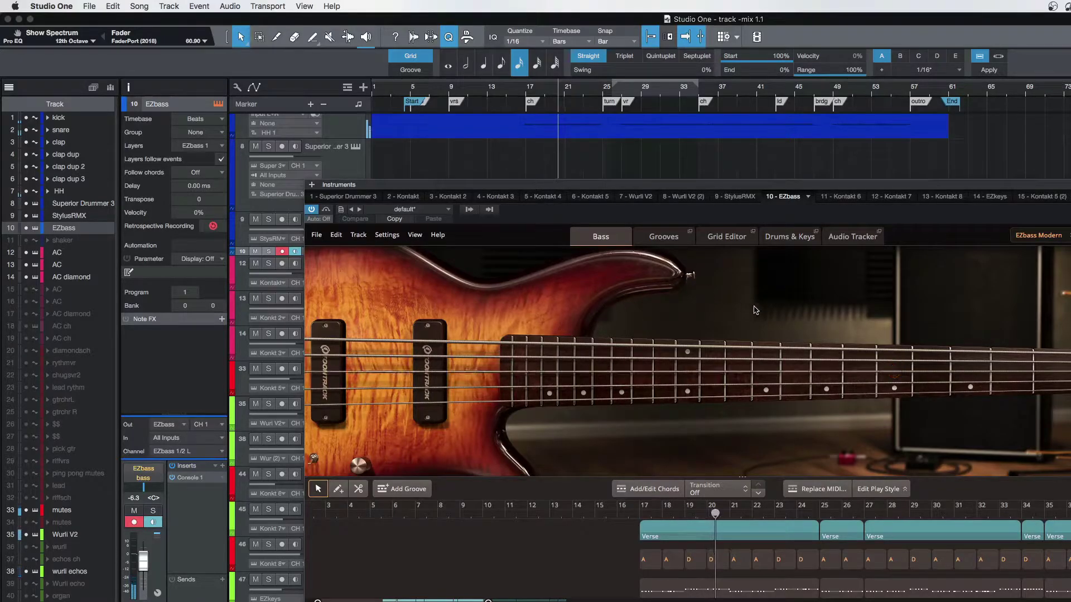
pyautogui.click(1037, 236)
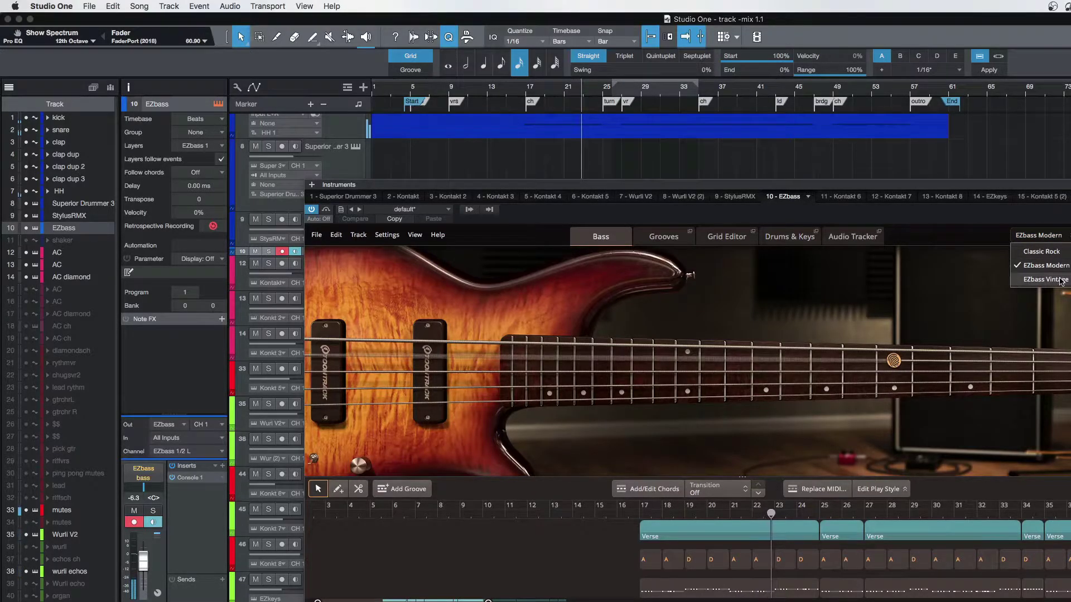
pyautogui.click(871, 304)
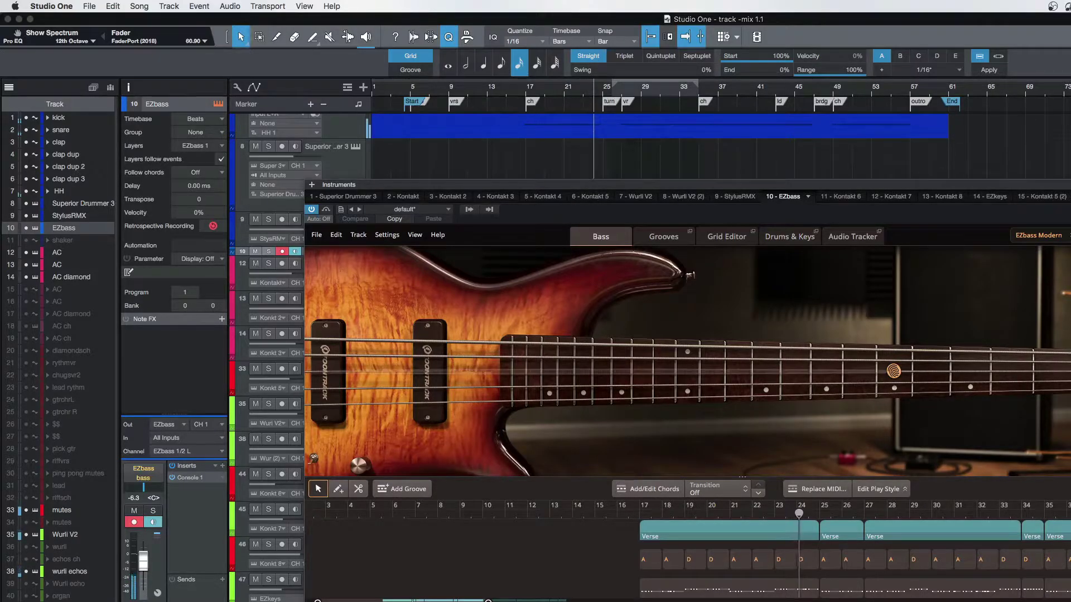
# Close the EZbass instrument, stop playback and increase the EZbass track's height in the arrangement
pyautogui.press('F11')
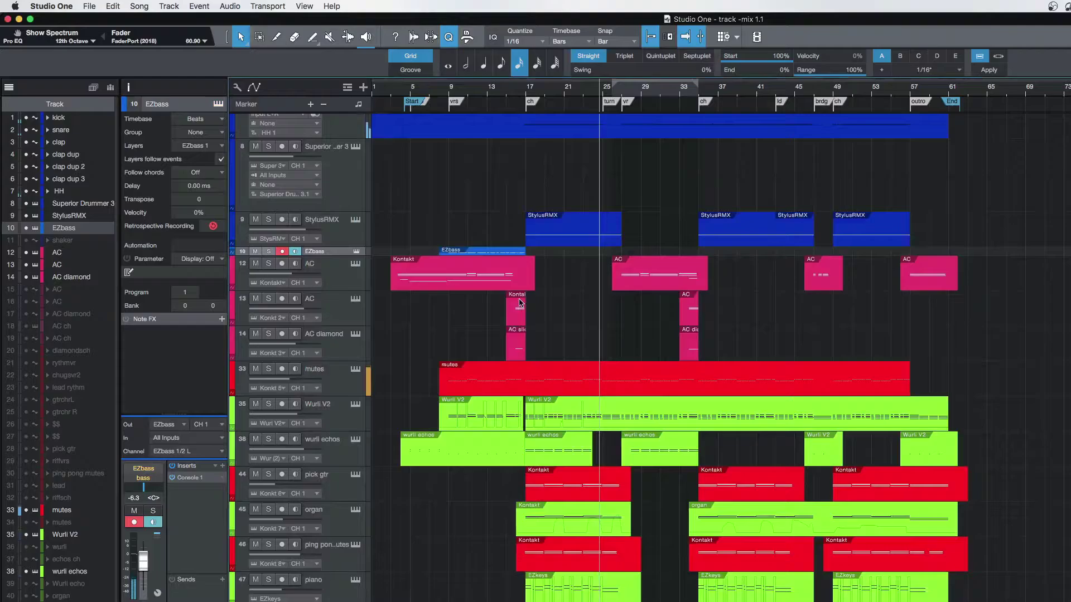
pyautogui.press('space')
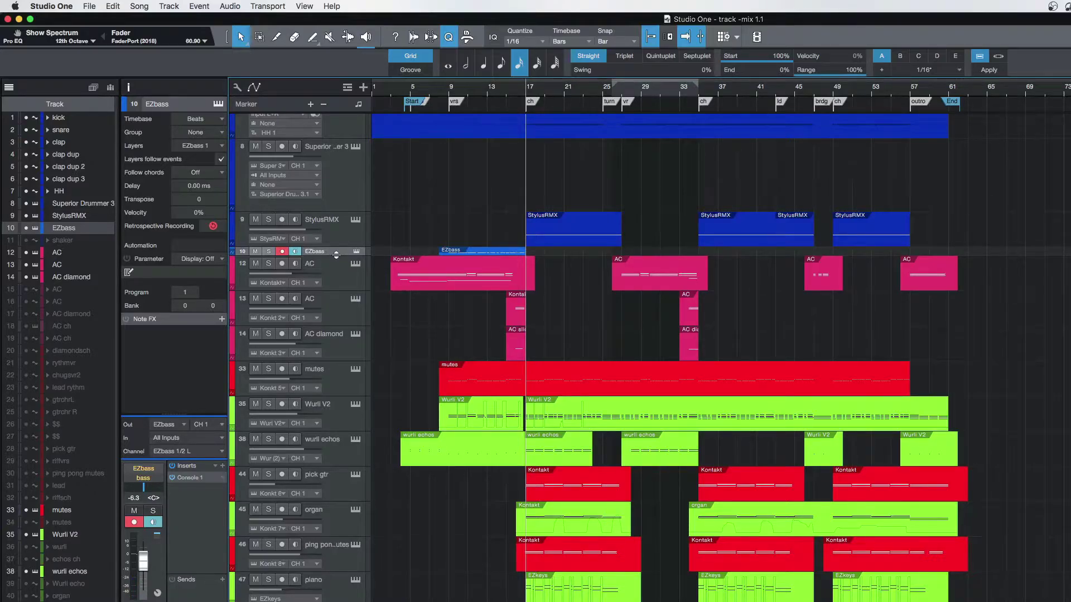
pyautogui.moveTo(336, 254); pyautogui.dragTo(338, 269)
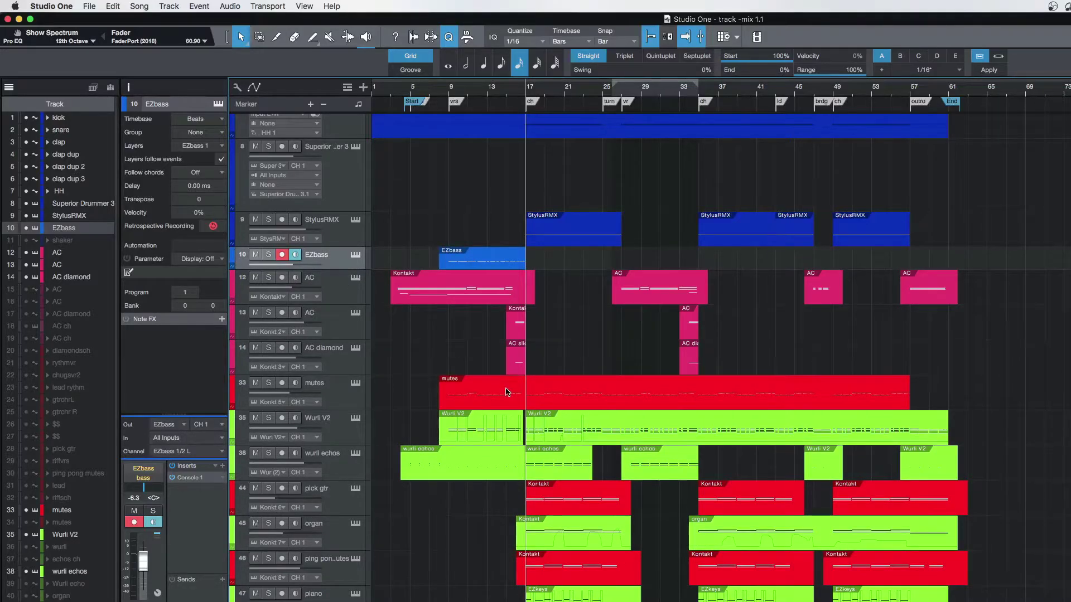
# View the piano track's EZkeys Studio Grand with the Atmos preset, audition the track soloed from the first chorus, and clear its solo
pyautogui.scroll(-1, 507, 392)
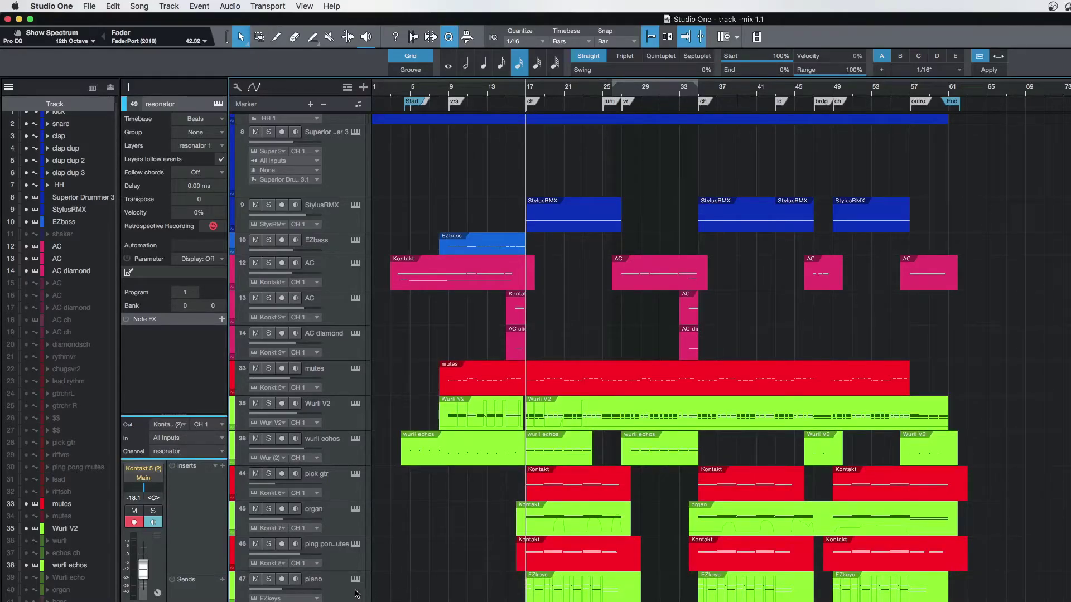
pyautogui.click(337, 593)
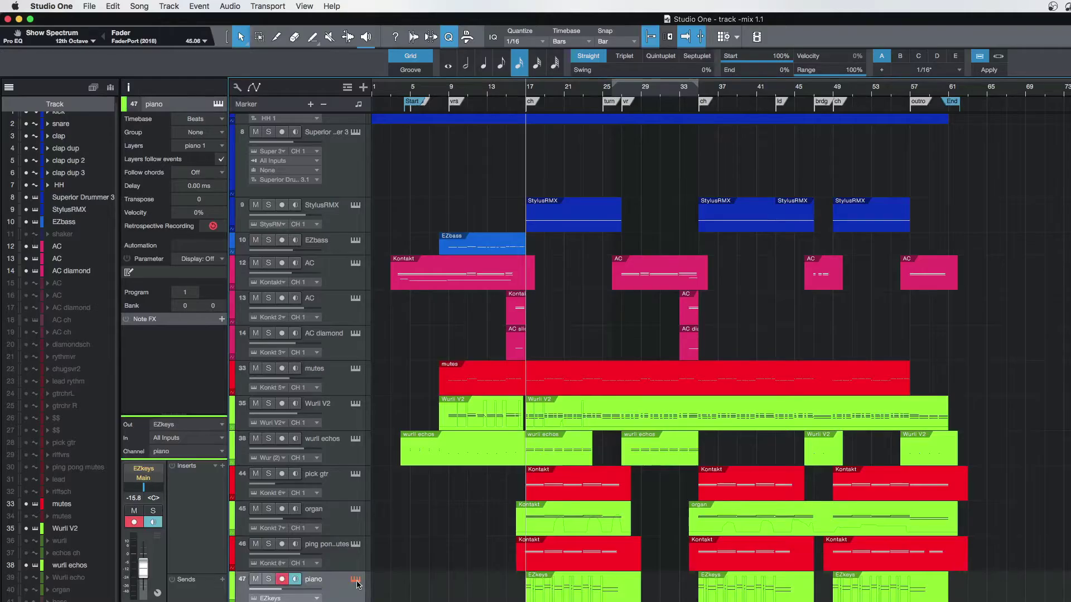
pyautogui.click(356, 581)
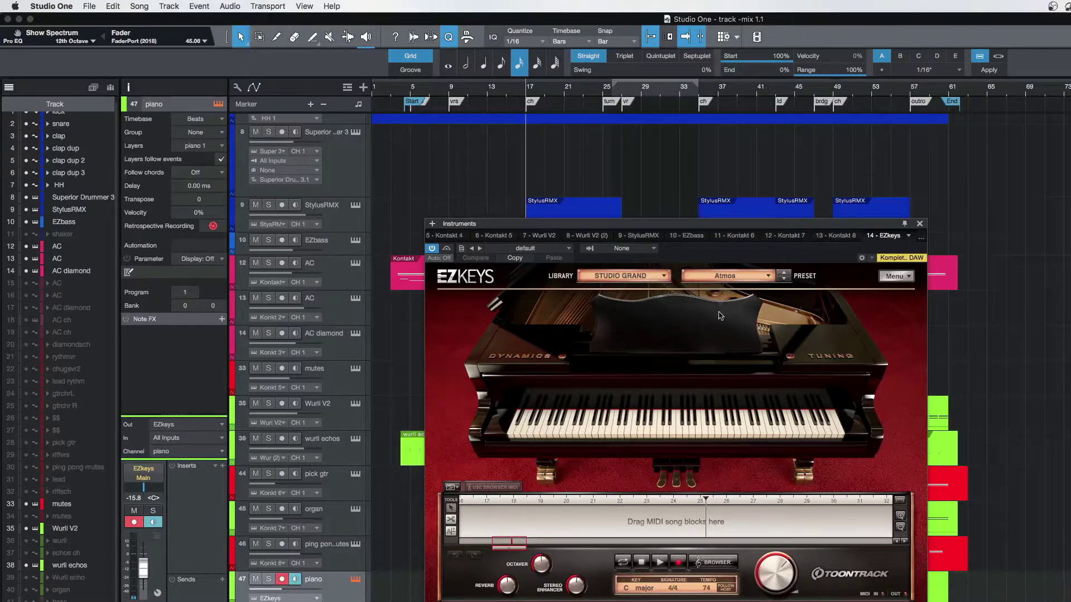
pyautogui.click(920, 224)
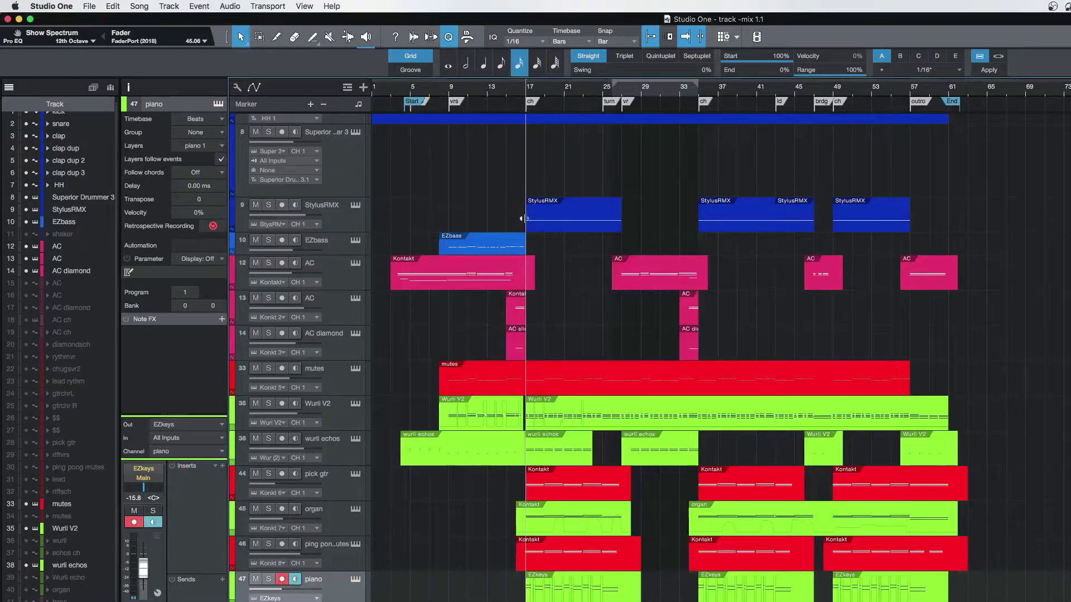
pyautogui.click(268, 579)
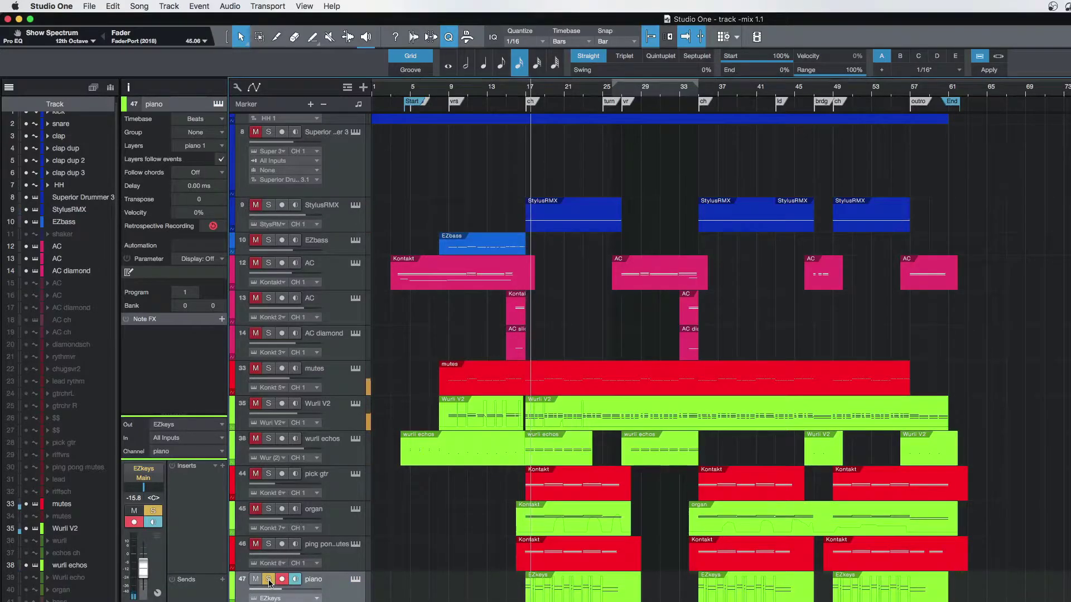
pyautogui.click(268, 579)
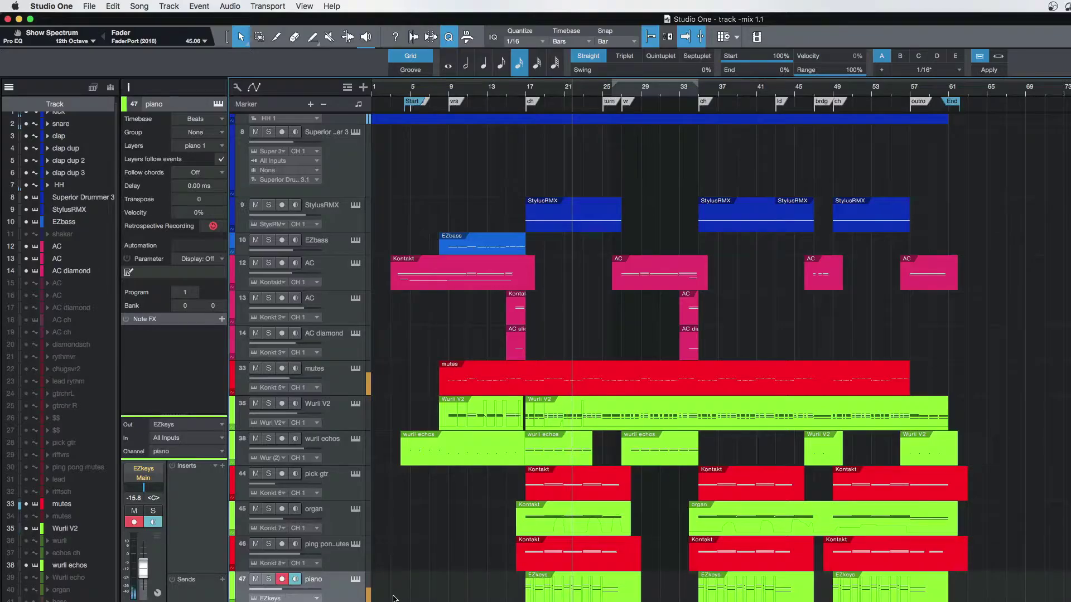
pyautogui.press('space')
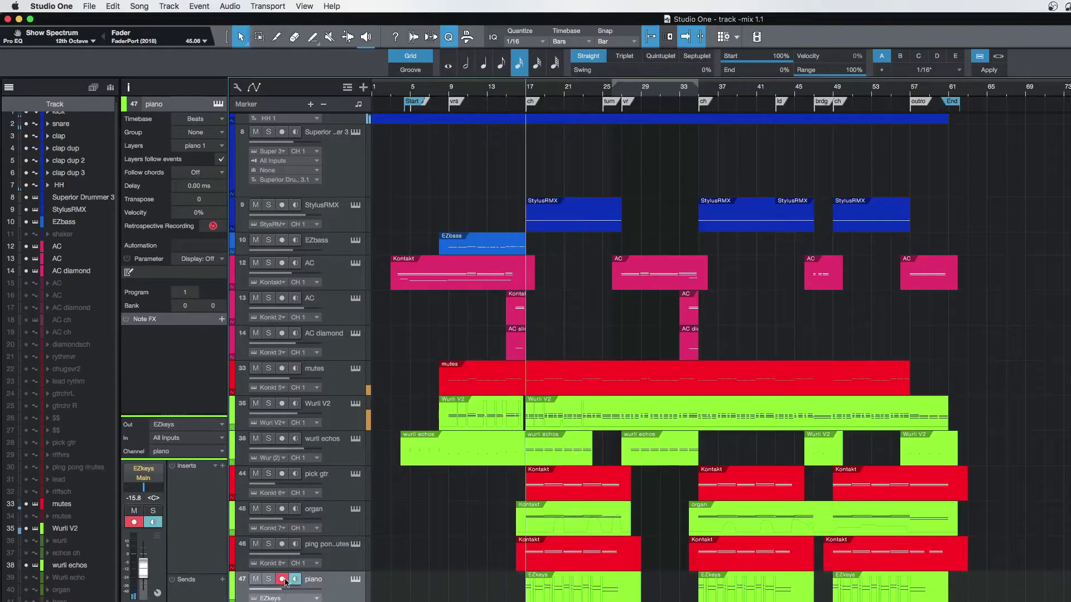
# View the resonator track's Queen resonator instrument, close it and move the playback position to the verse
pyautogui.press('Down')
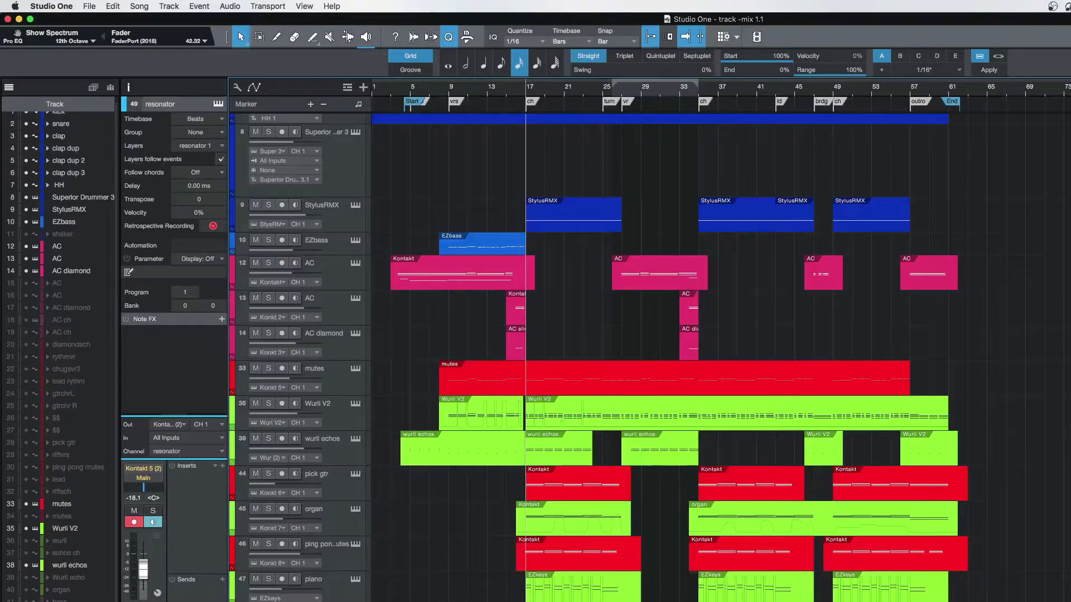
pyautogui.press('F11')
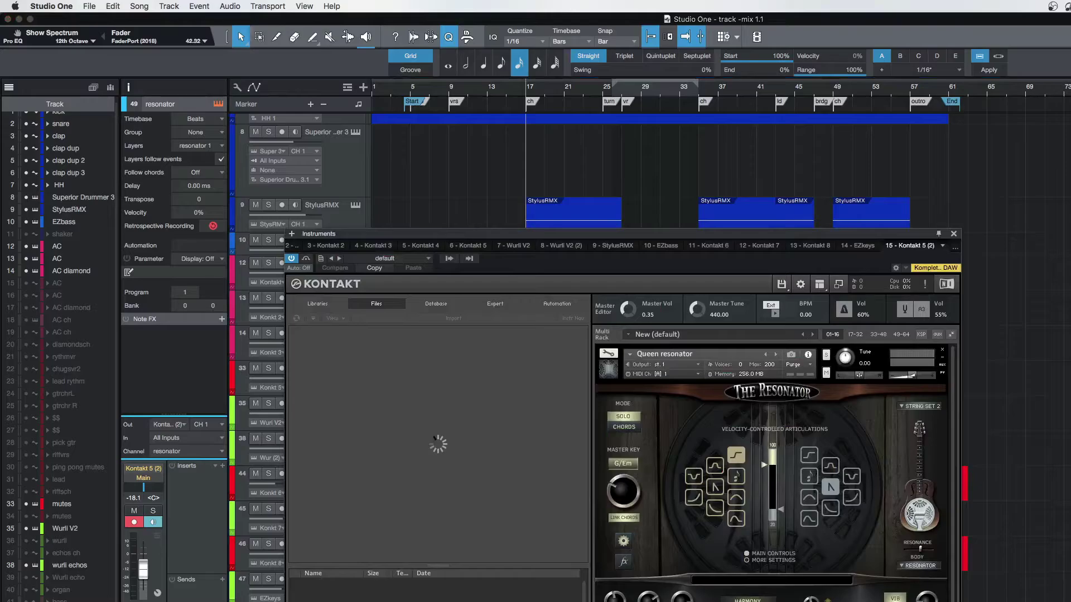
pyautogui.click(954, 233)
pyautogui.click(429, 581)
pyautogui.click(446, 577)
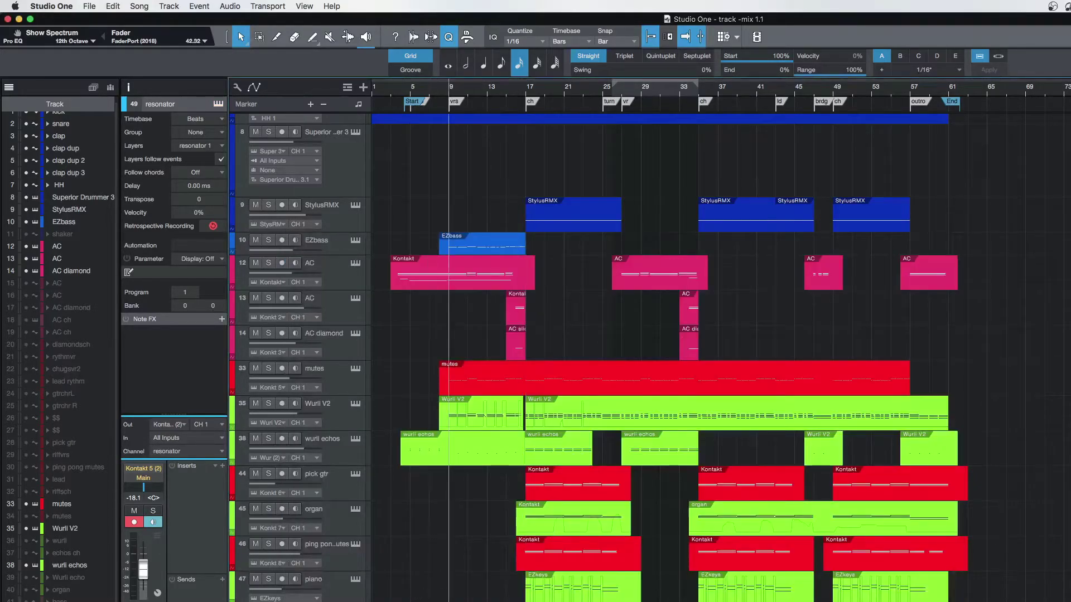
# Audition the resonator track soloed from the verse, view its Queen resonator instrument, clear the solo and stop playback
pyautogui.press('s')
pyautogui.click(439, 578)
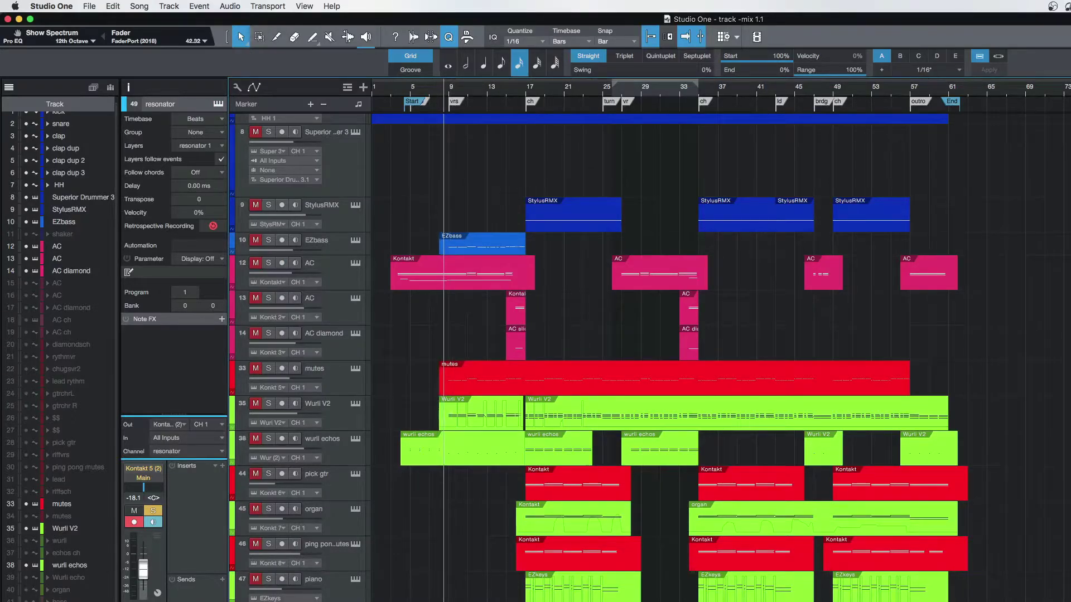
pyautogui.press('F11')
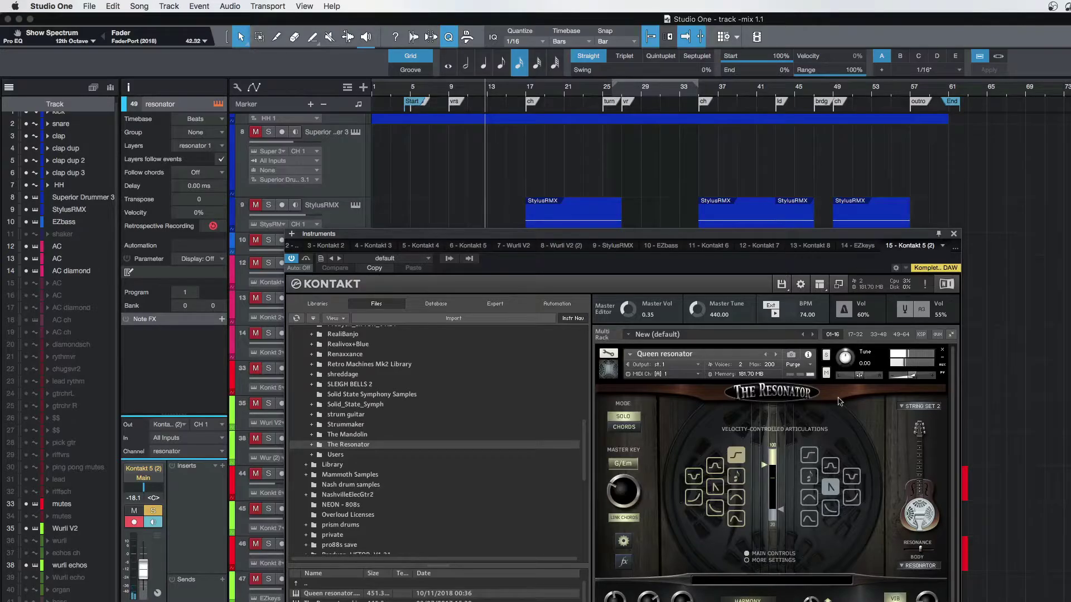
pyautogui.press('F11')
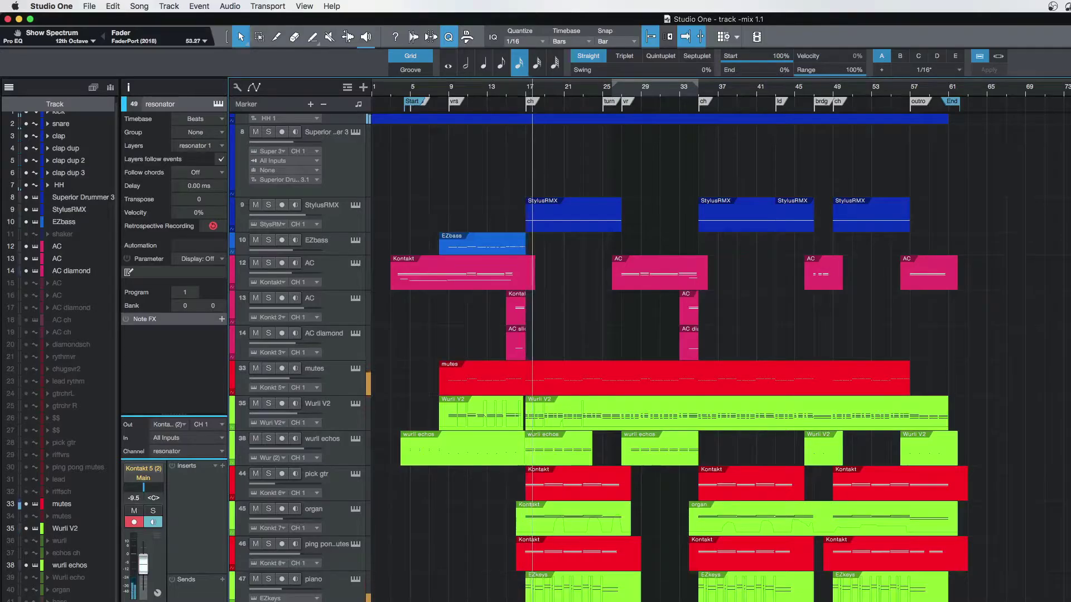
pyautogui.press('space')
# View the mando track's Arcade instrument with the Mandolin Time kit, browse its available Lines including Nashville, and close the instrument
pyautogui.press('Down')
pyautogui.press('Down')
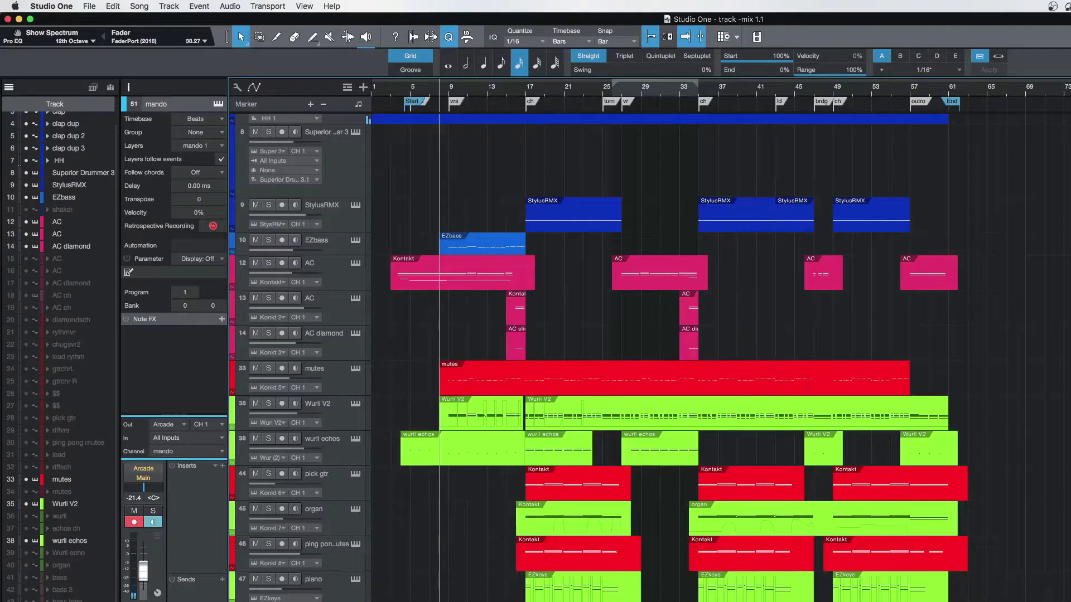
pyautogui.press('F11')
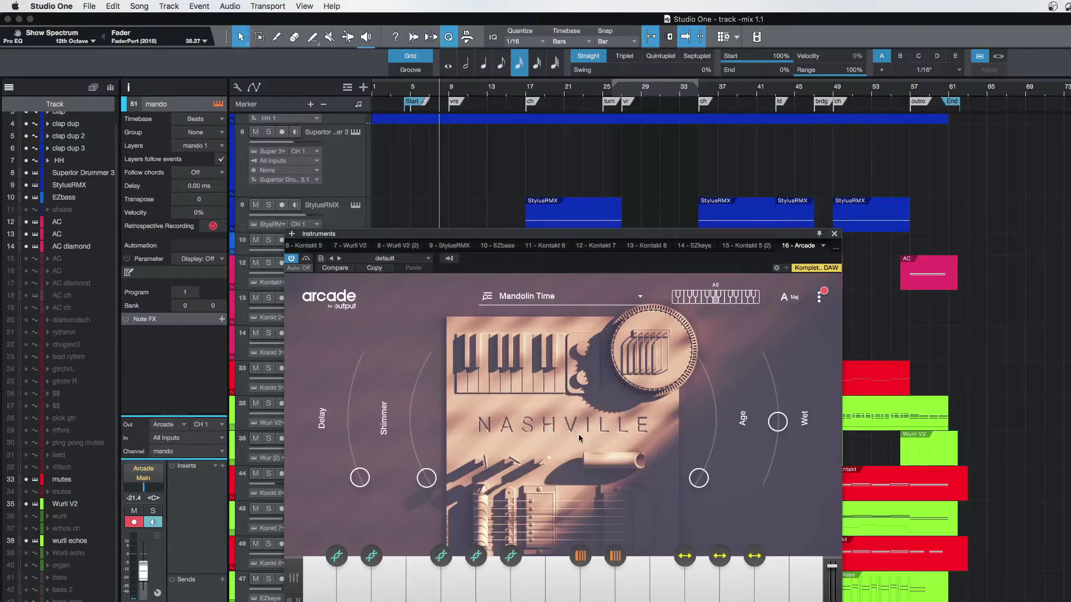
pyautogui.click(535, 297)
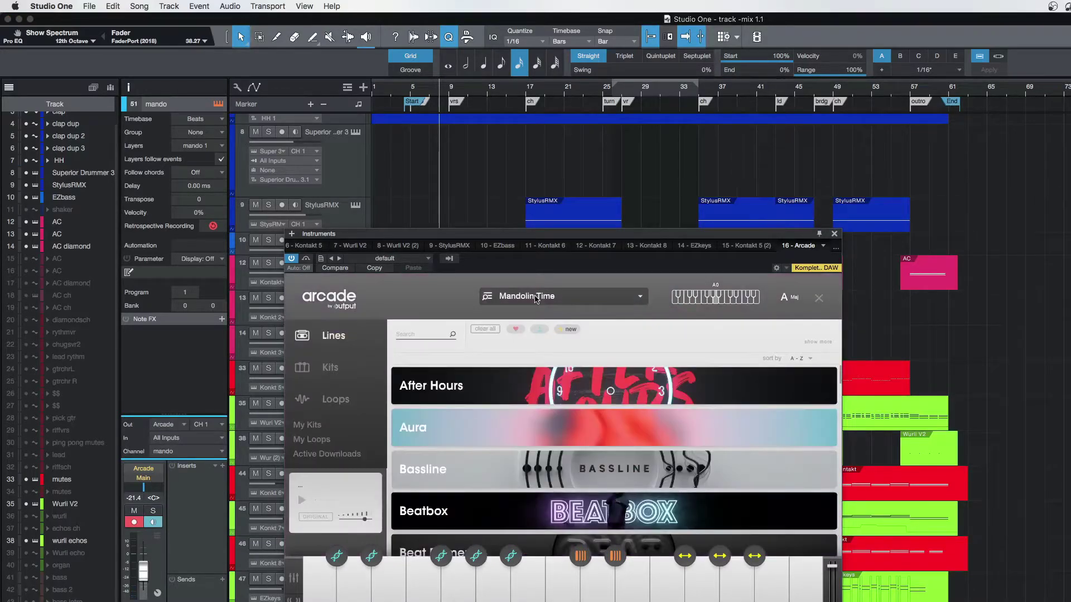
pyautogui.scroll(-15, 658, 435)
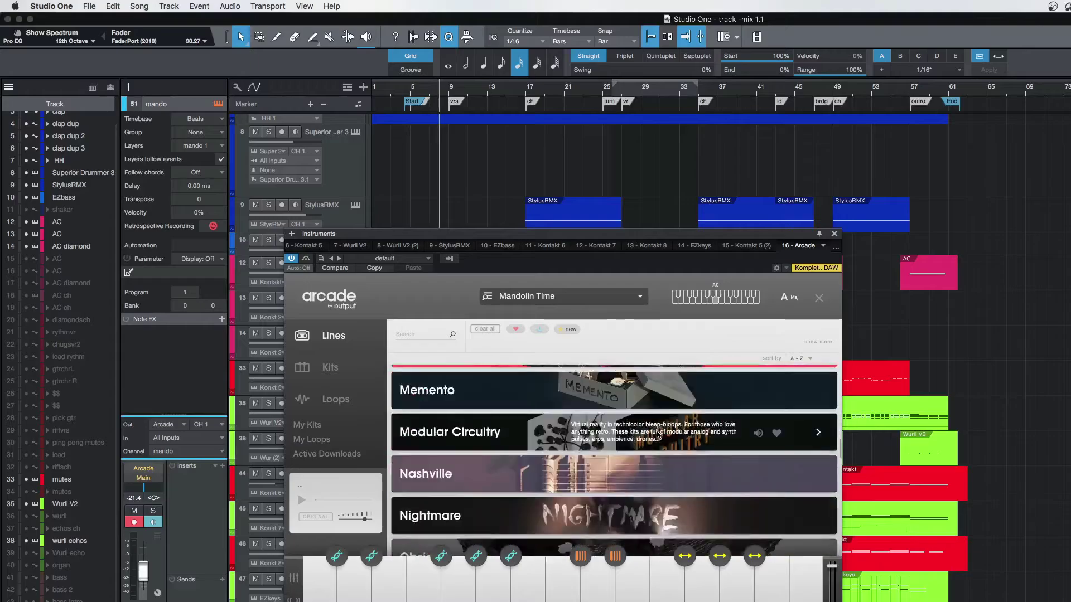
pyautogui.scroll(16, 658, 435)
pyautogui.scroll(-12, 657, 433)
pyautogui.scroll(-10, 657, 431)
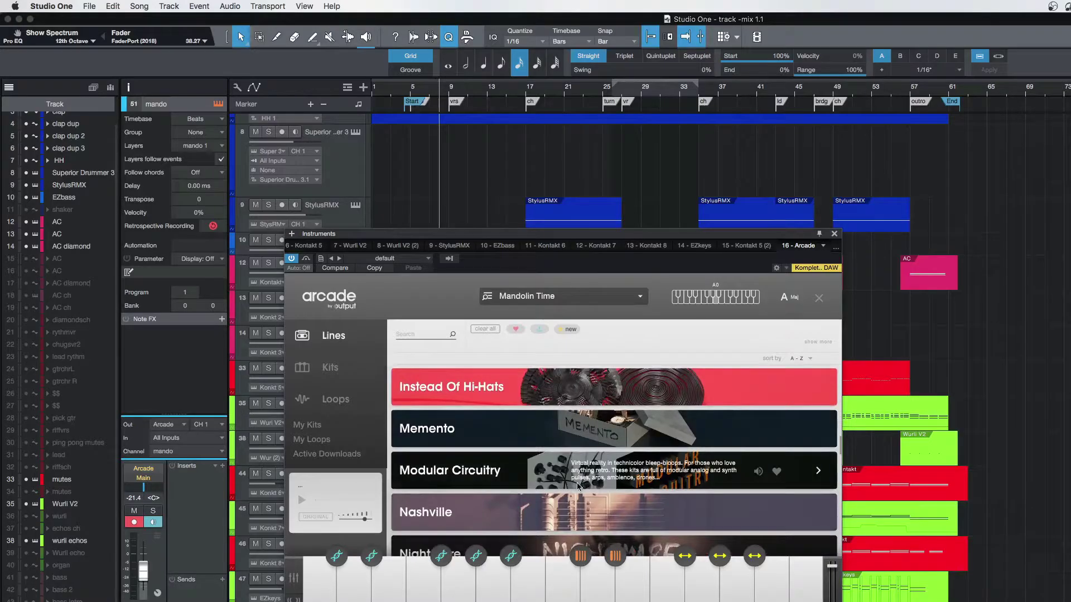
pyautogui.click(834, 235)
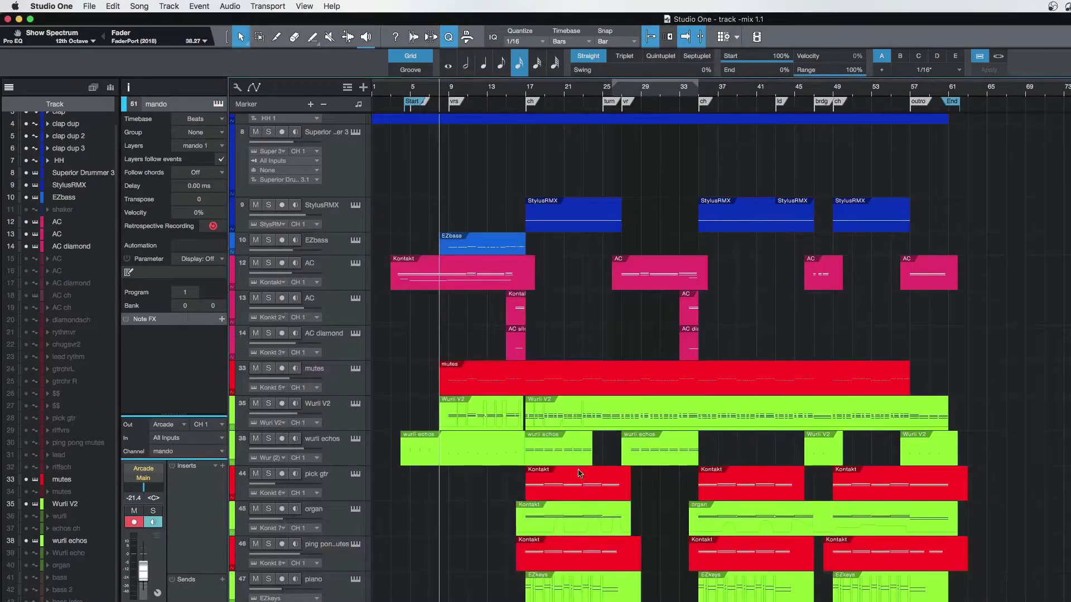
# Audition the mando track from the first chorus, soloed and in the mix, view its Arcade instrument and note editor, and stop playback
pyautogui.click(545, 96)
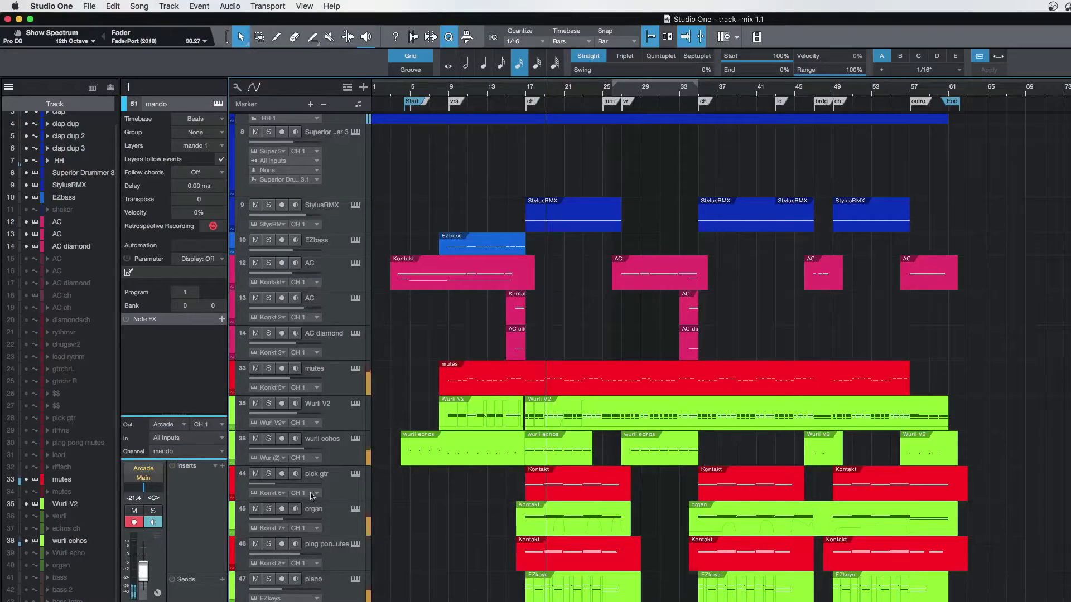
pyautogui.press('s')
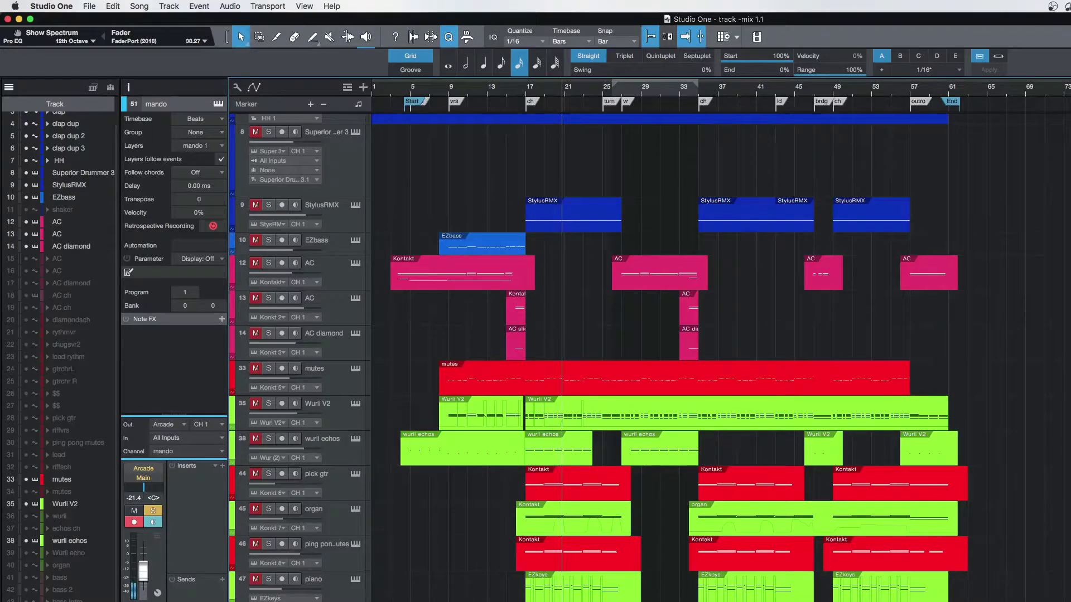
pyautogui.press('F11')
pyautogui.press('F2')
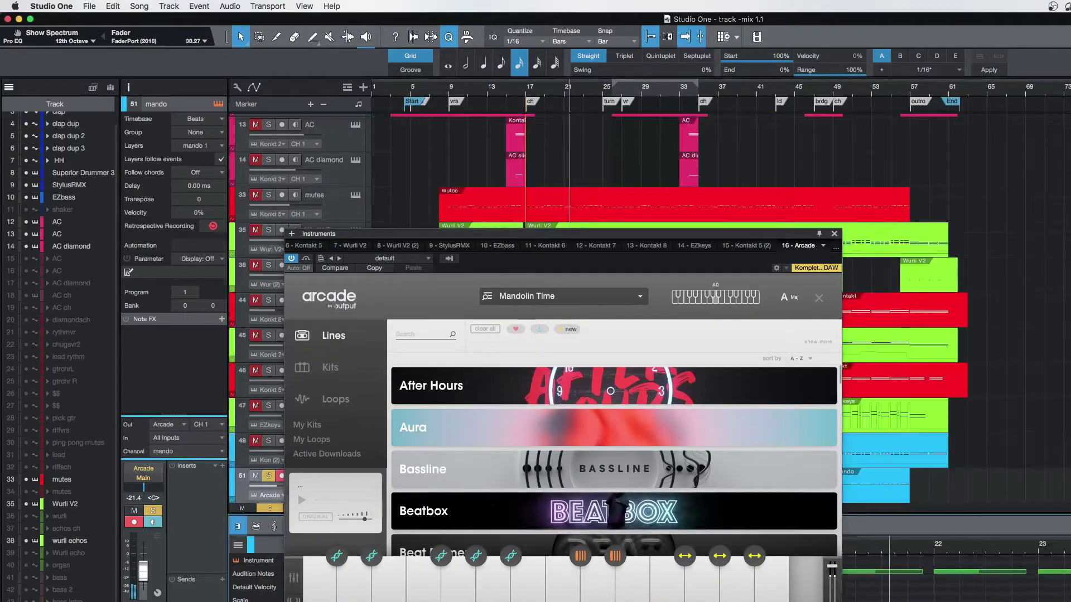
pyautogui.click(835, 234)
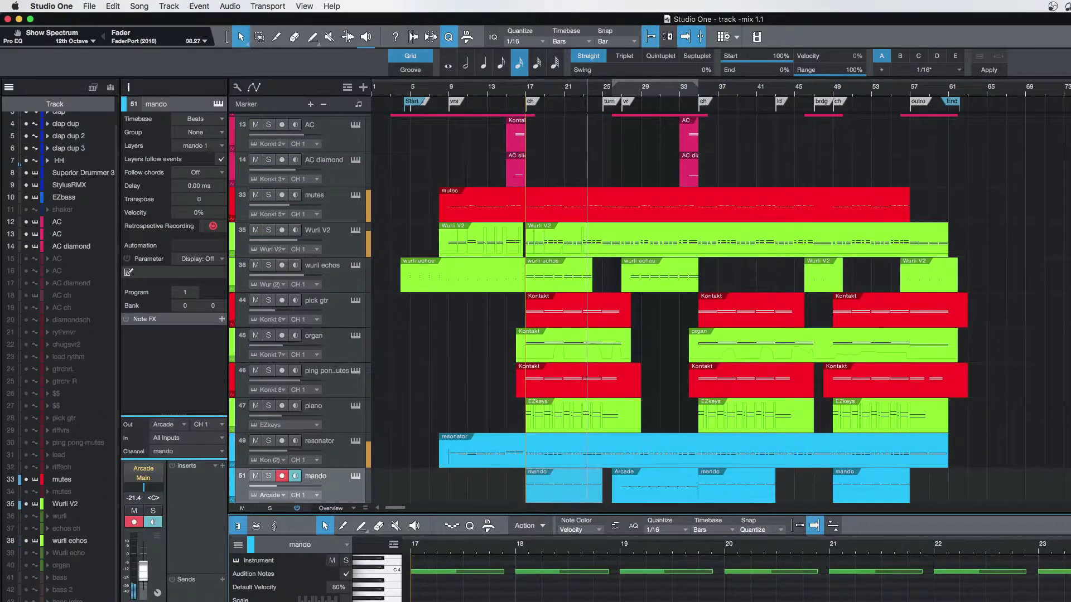
pyautogui.scroll(3, 725, 335)
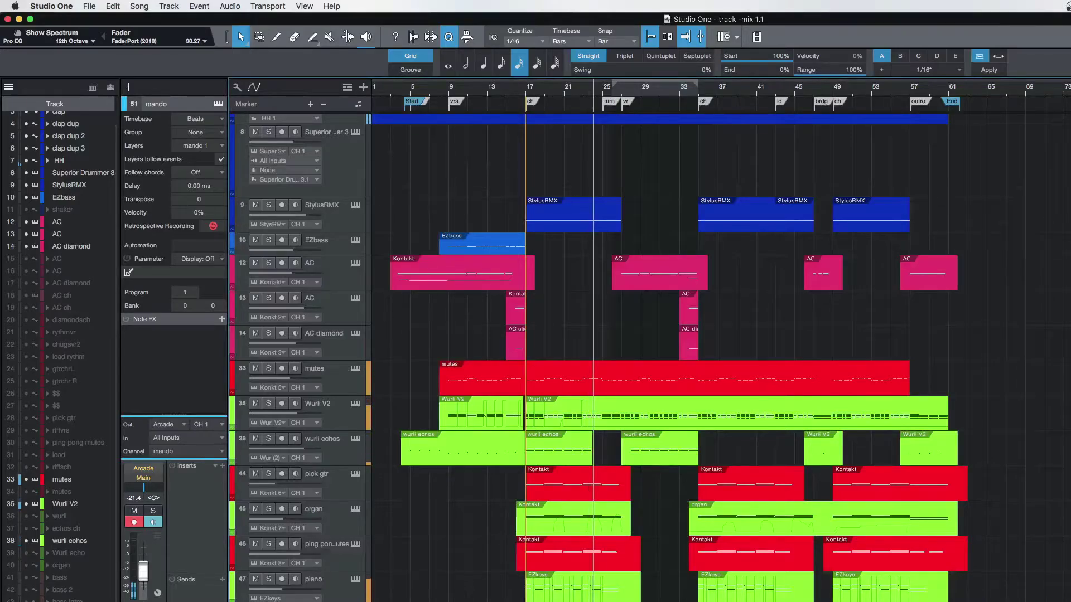
pyautogui.press('space')
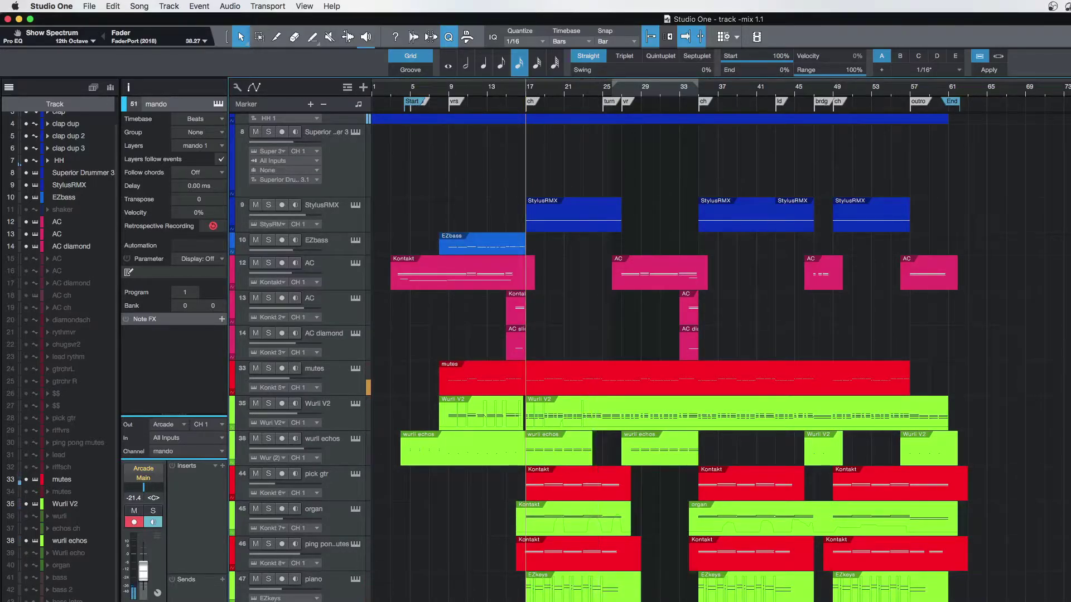
# Examine the whole arrangement from the kick, snare and clap tracks down to the guitar, organ and piano tracks
pyautogui.scroll(5, 411, 174)
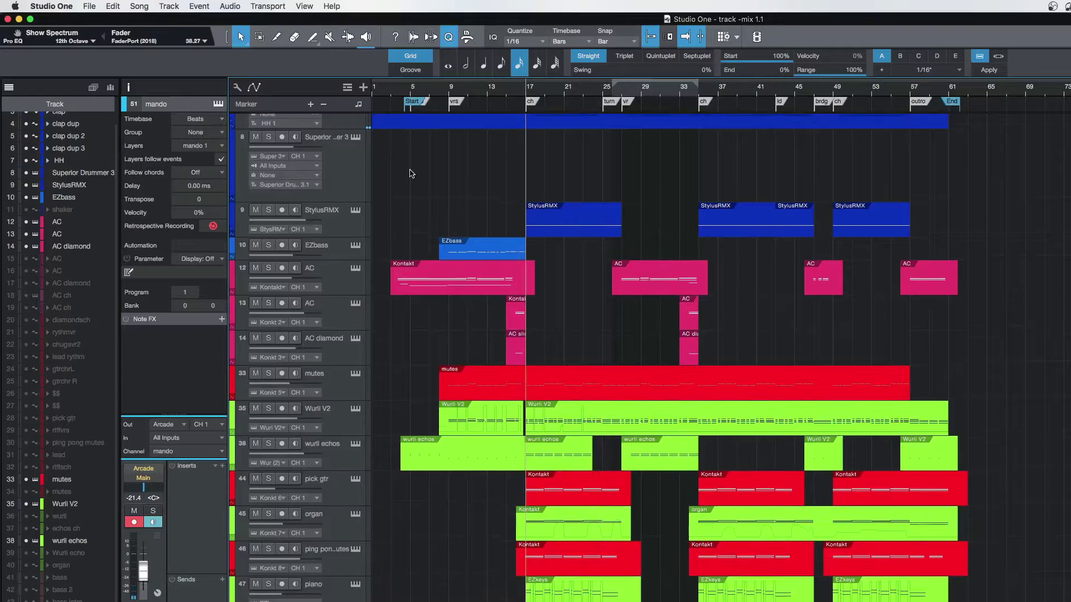
pyautogui.scroll(3, 468, 252)
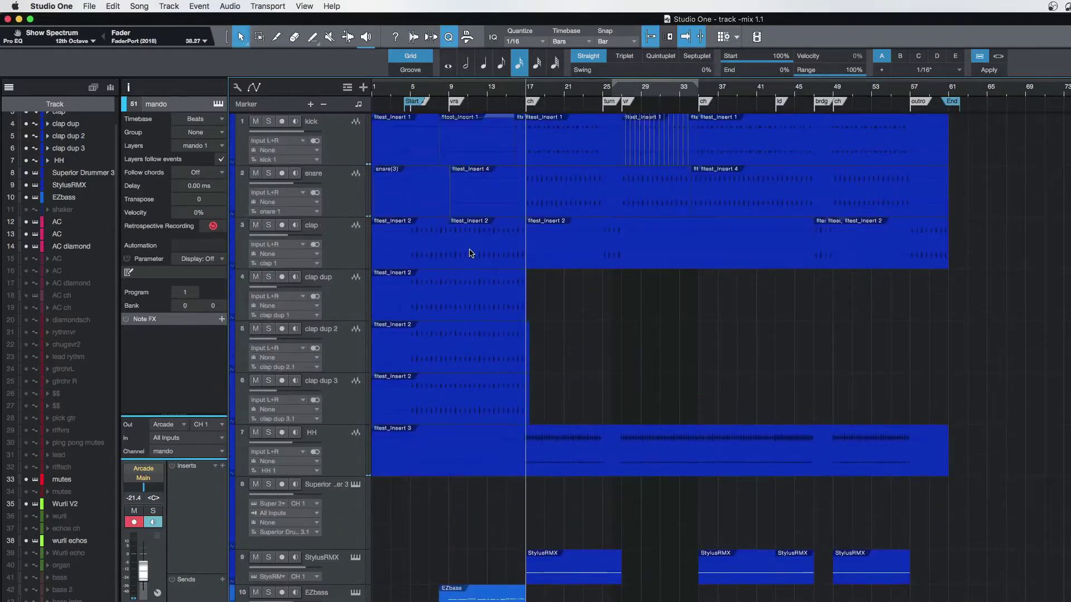
pyautogui.scroll(-3, 470, 253)
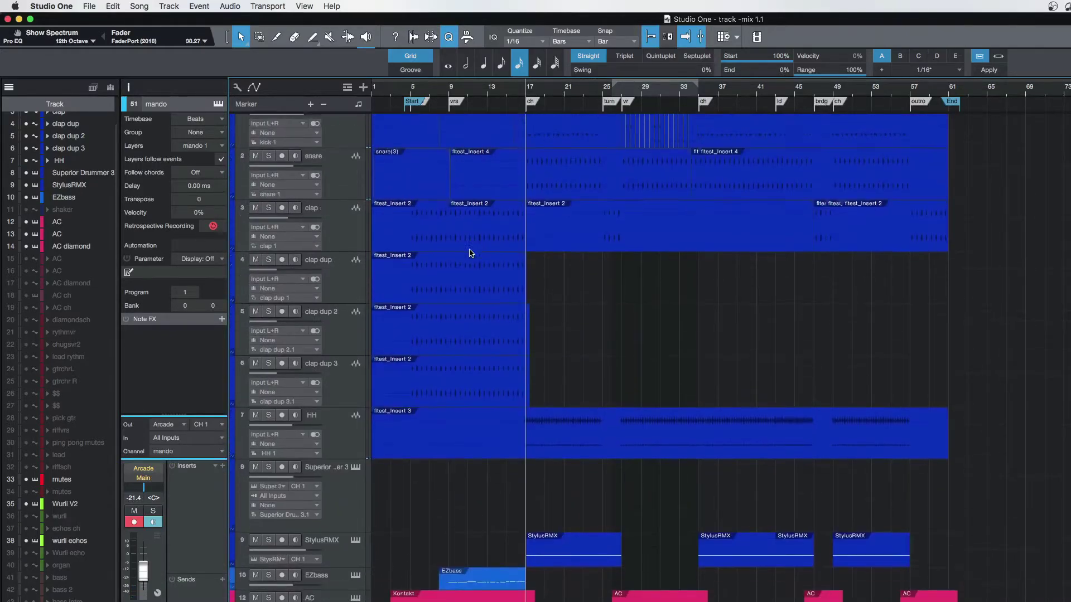
pyautogui.scroll(3, 395, 440)
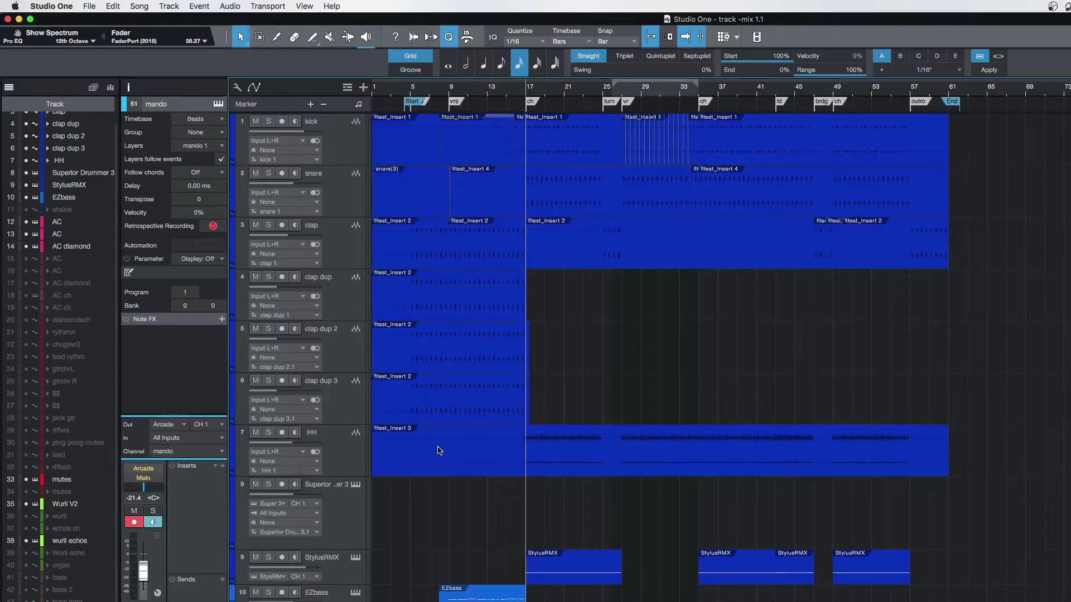
pyautogui.scroll(-3, 490, 552)
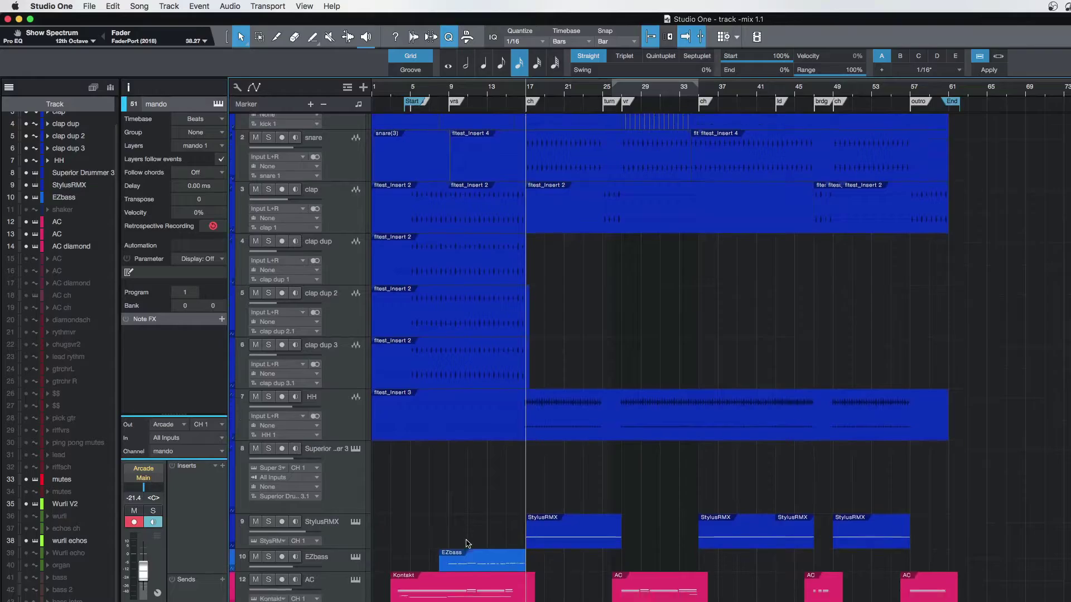
pyautogui.scroll(-5, 458, 552)
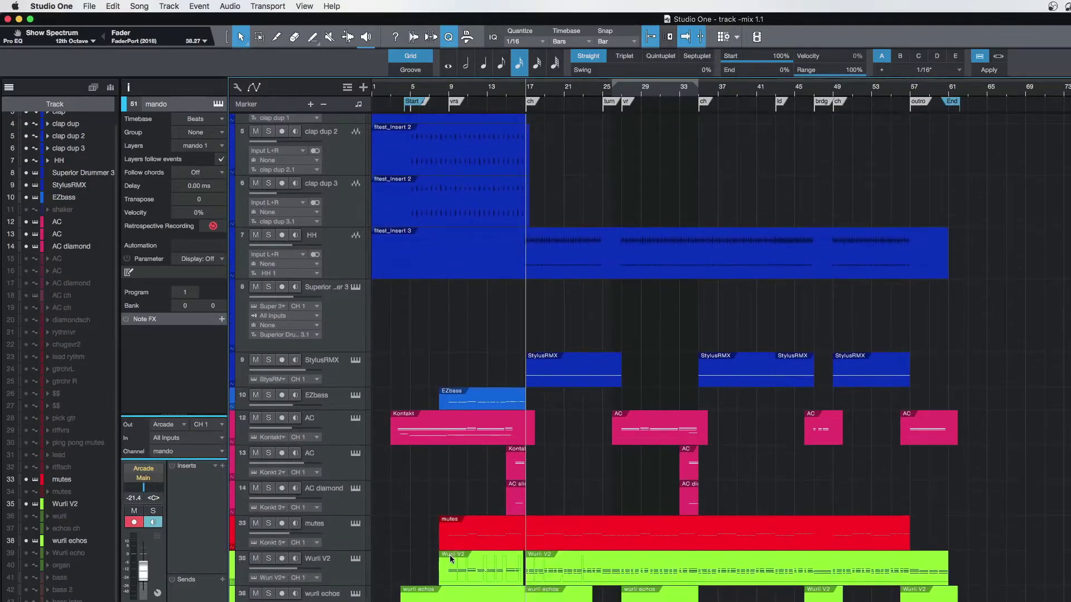
pyautogui.scroll(-3, 457, 591)
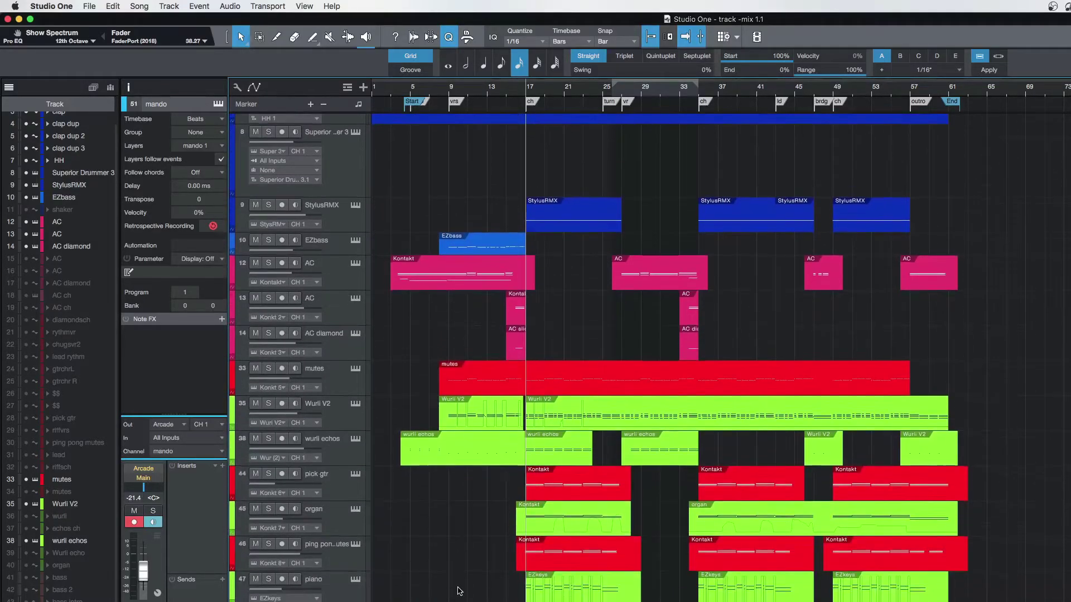
pyautogui.scroll(1, 457, 575)
pyautogui.scroll(-1, 457, 575)
pyautogui.scroll(1, 457, 575)
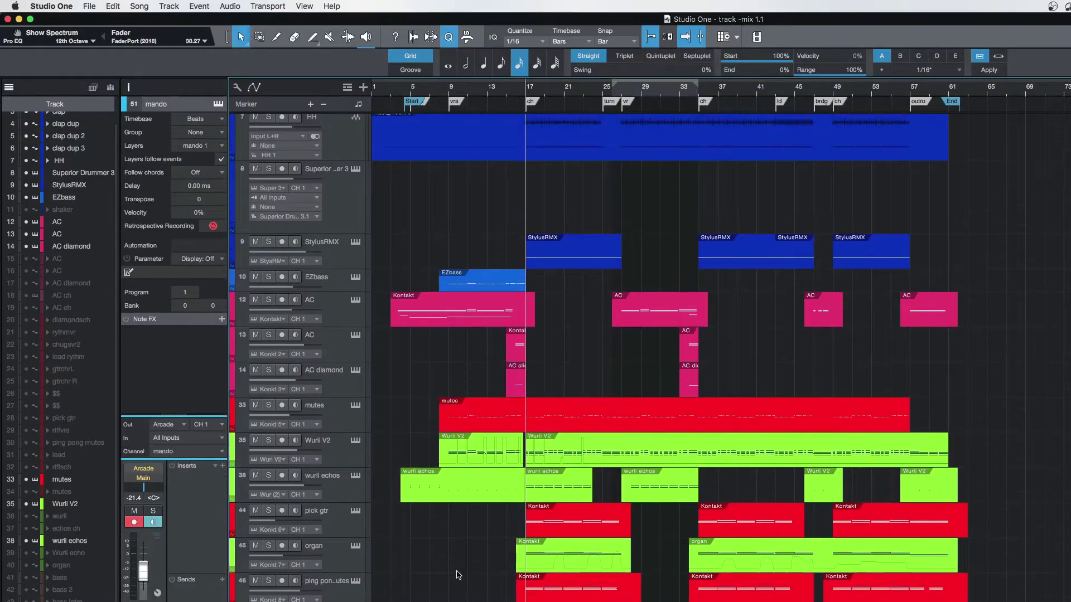
pyautogui.scroll(1, 457, 575)
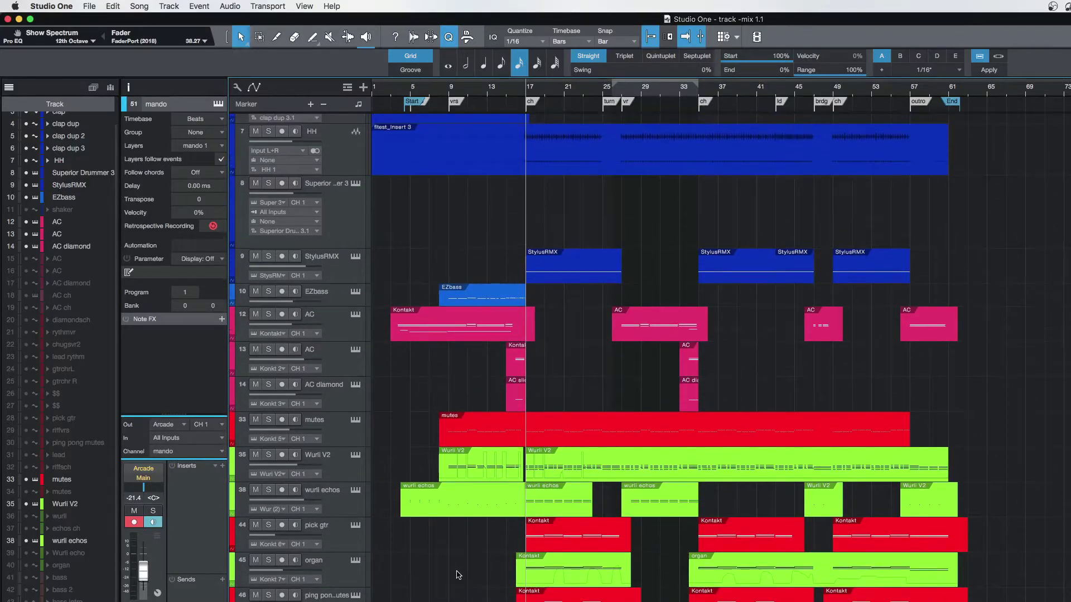
pyautogui.hscroll(2, 430, 555)
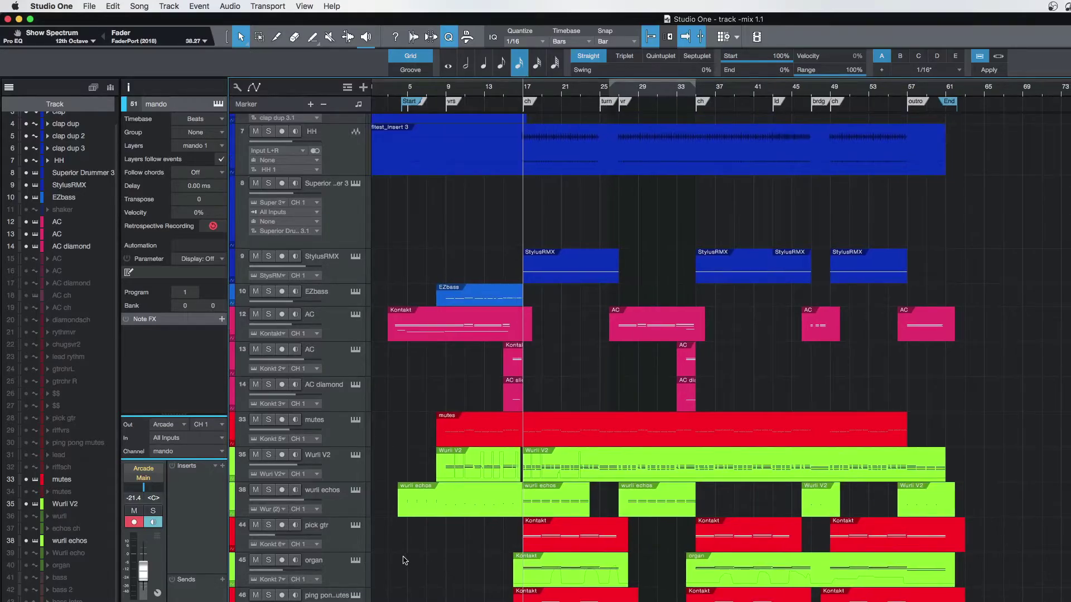
pyautogui.click(403, 561)
pyautogui.click(404, 560)
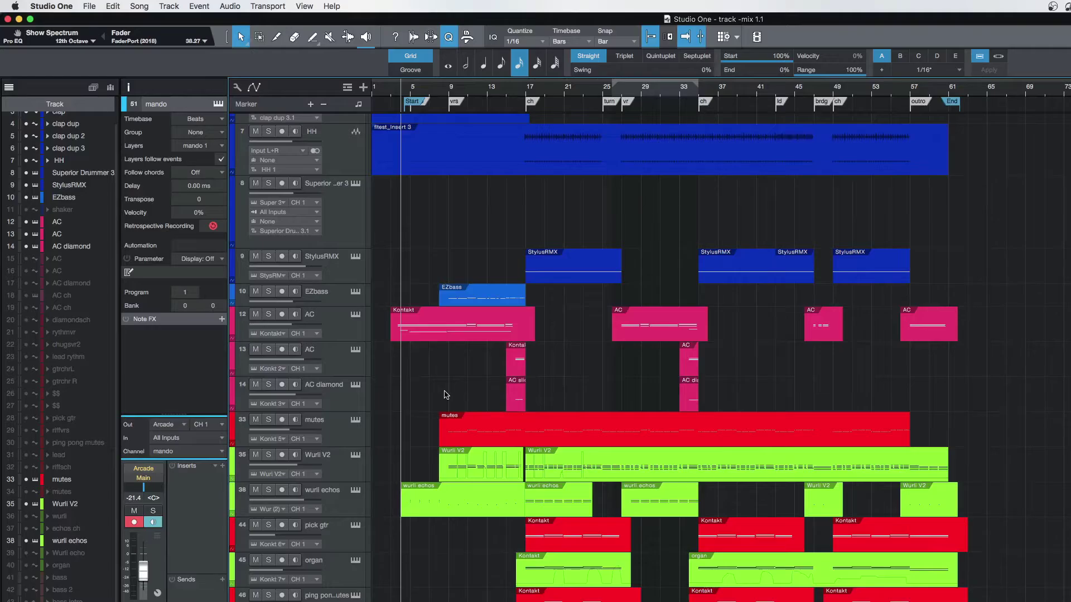
# Move the playback position to about bar 24, select the mutes track and review the drum and instrument tracks around it
pyautogui.click(594, 89)
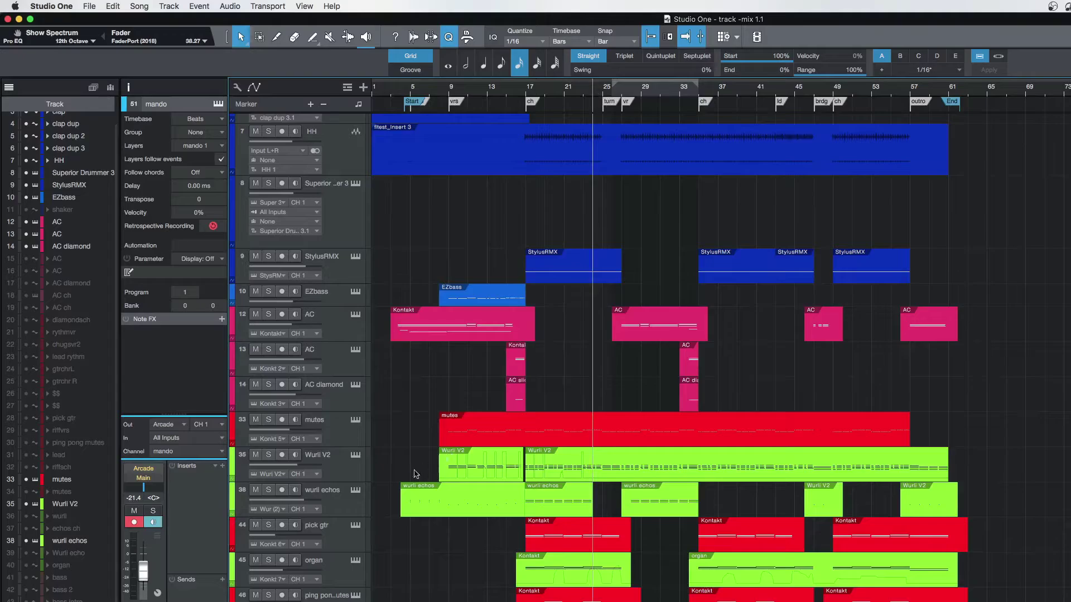
pyautogui.click(351, 471)
pyautogui.click(341, 434)
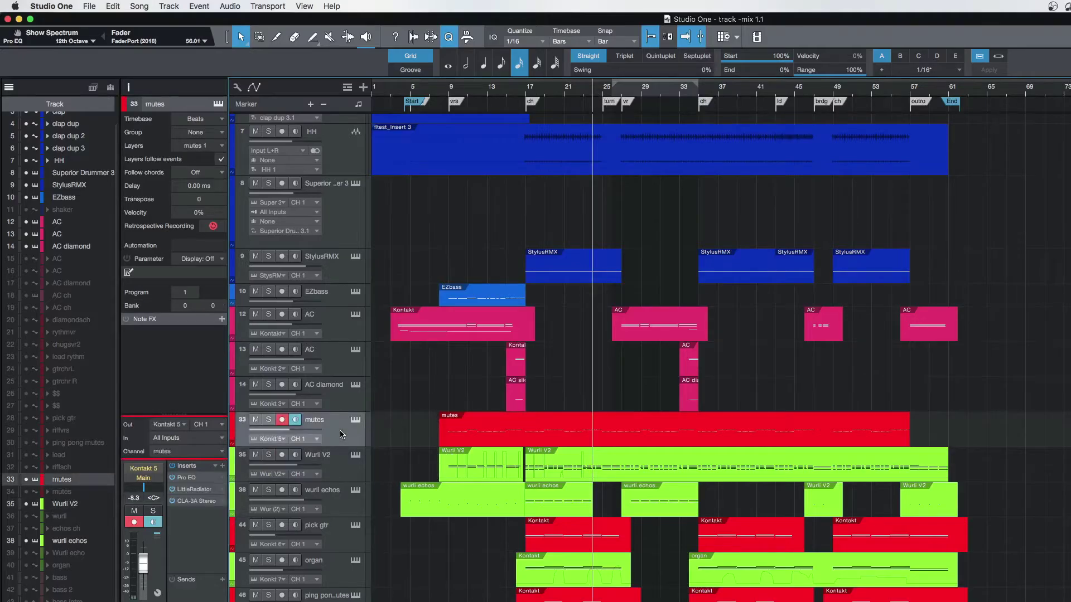
pyautogui.scroll(5, 539, 367)
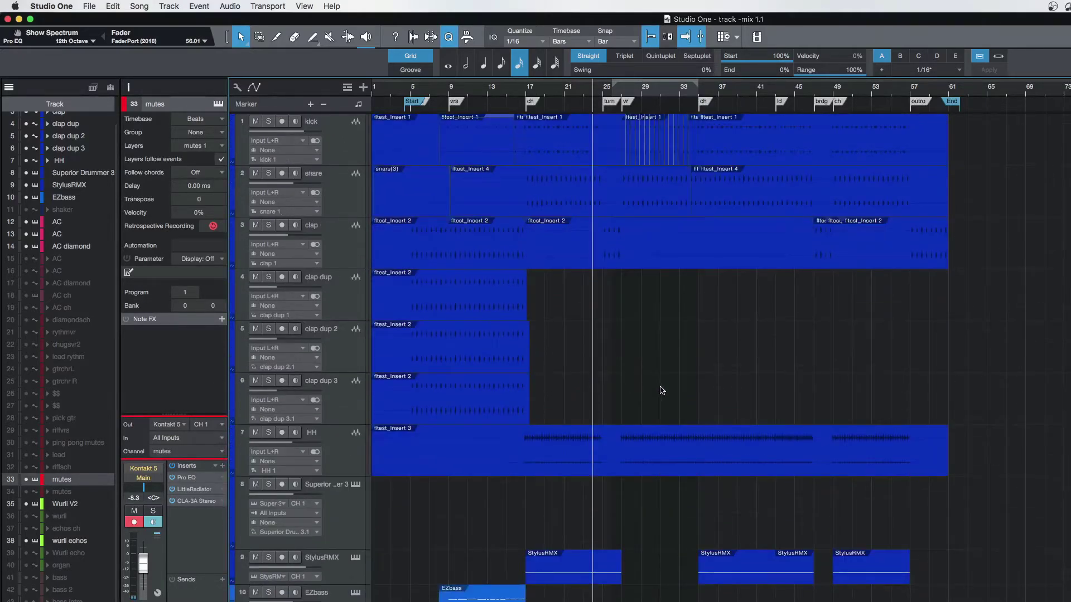
pyautogui.scroll(-6, 661, 391)
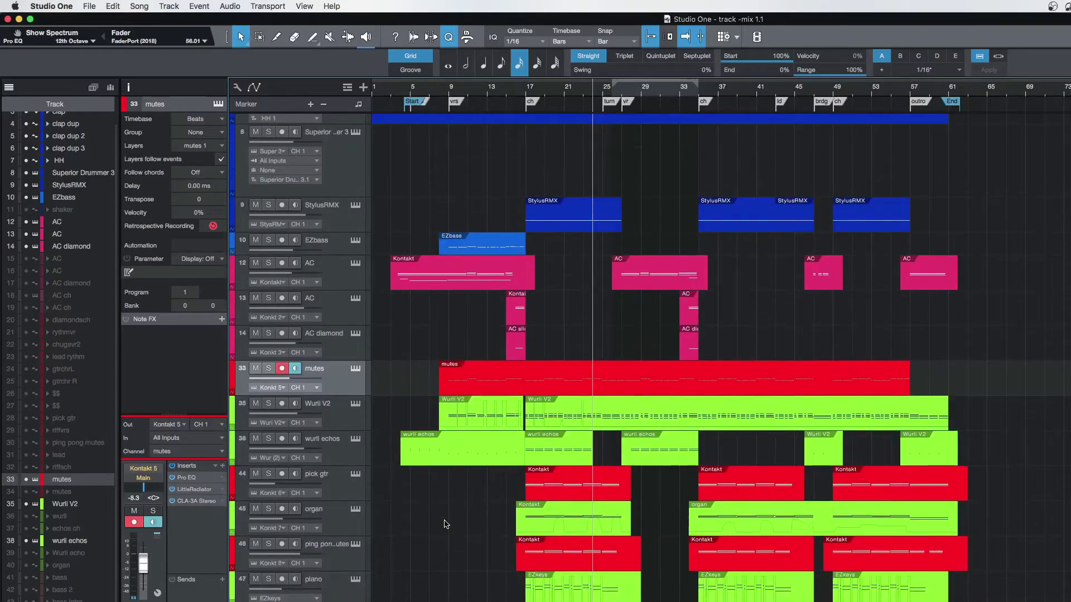
pyautogui.scroll(6, 446, 524)
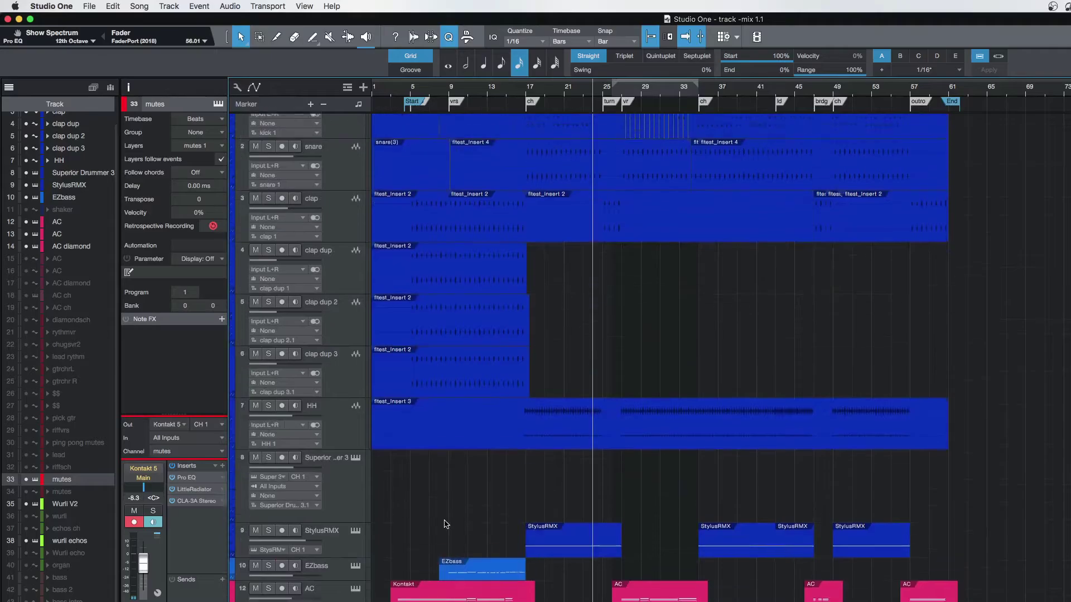
pyautogui.scroll(-6, 446, 524)
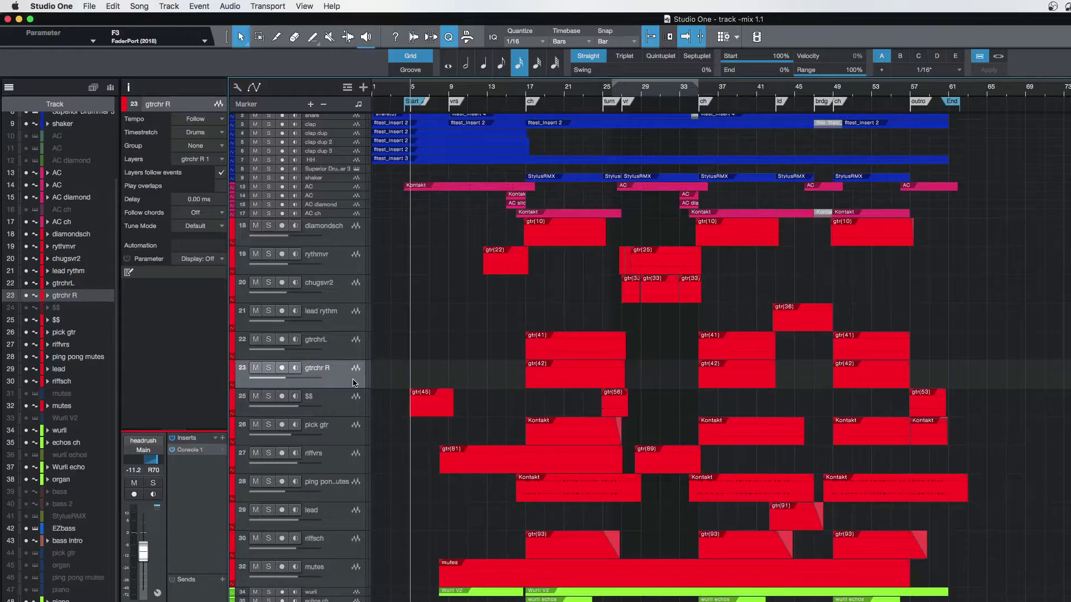
# Select the $$ guitar track in the fuller arrangement and audition it soloed from the Start marker
pyautogui.click(357, 403)
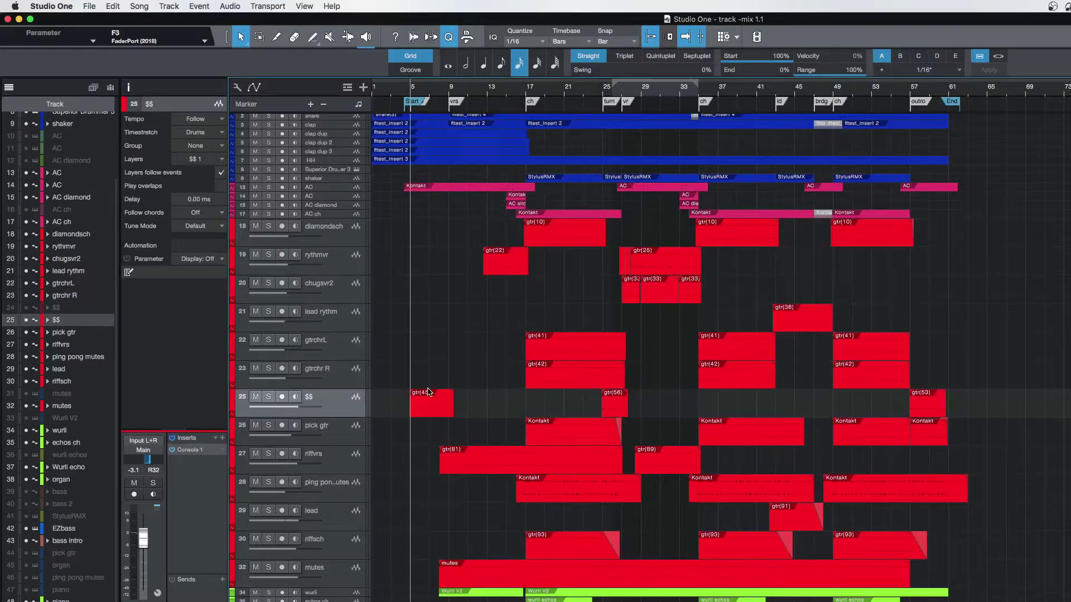
pyautogui.click(269, 399)
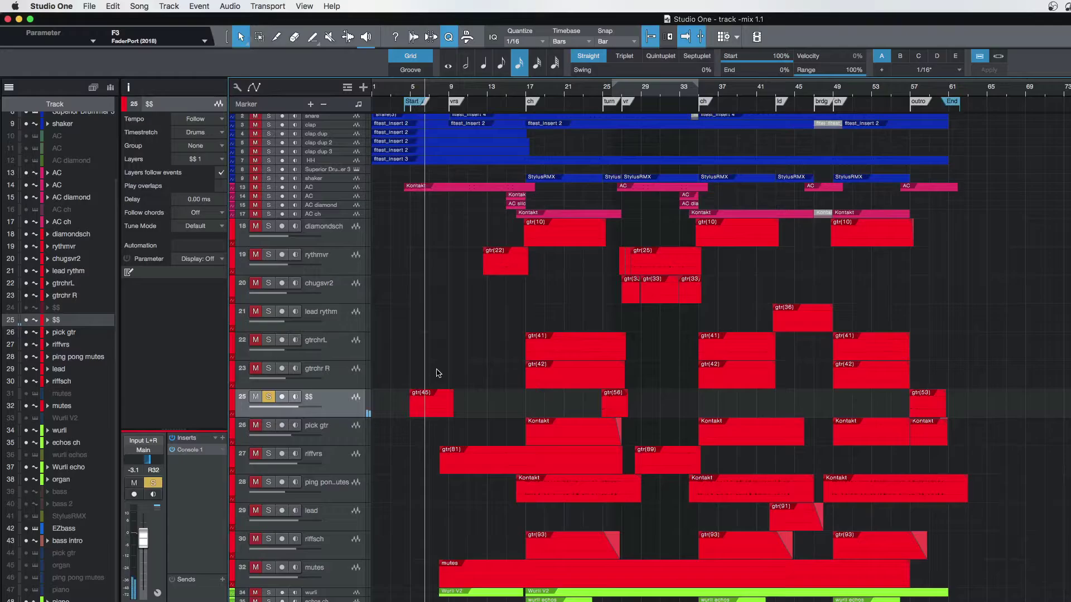
pyautogui.scroll(1, 407, 287)
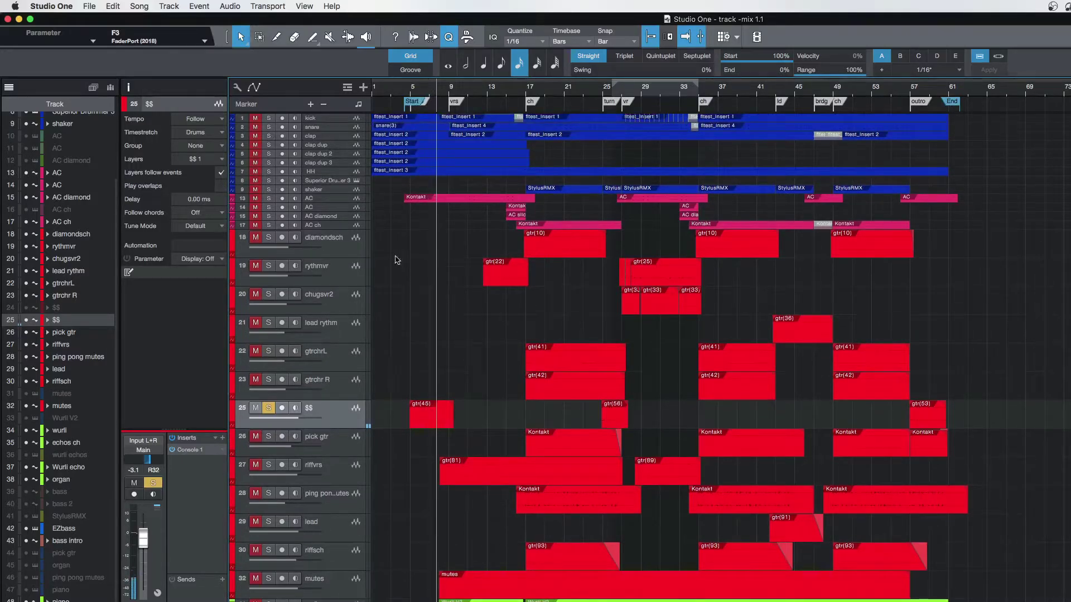
# Audition the $$ guitar soloed together with the track 13 AC part from the Start marker, checking the mixer console during playback
pyautogui.press('space')
pyautogui.click(270, 199)
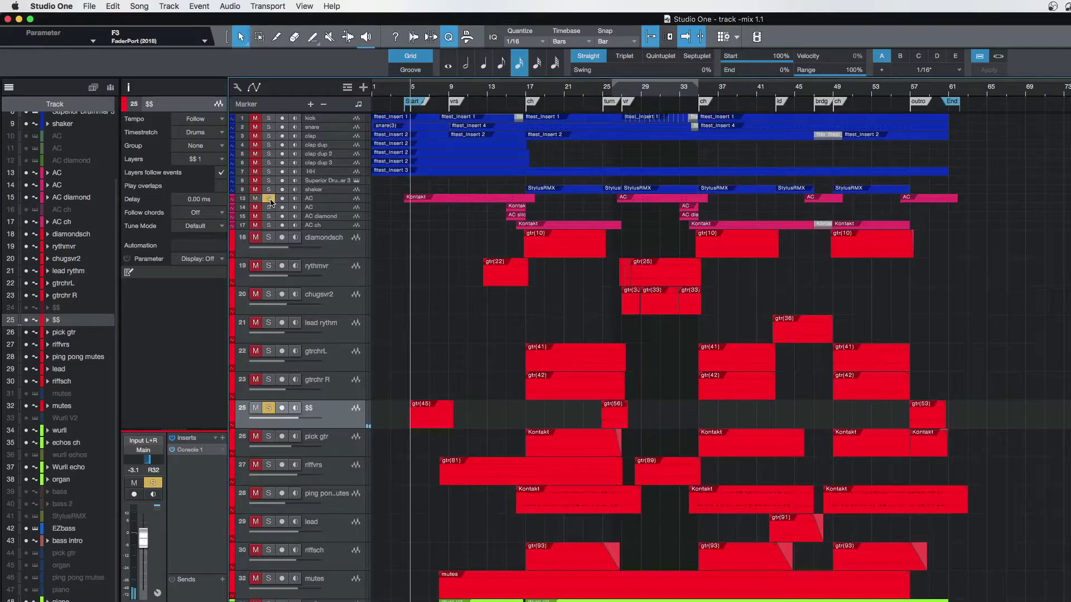
pyautogui.press('space')
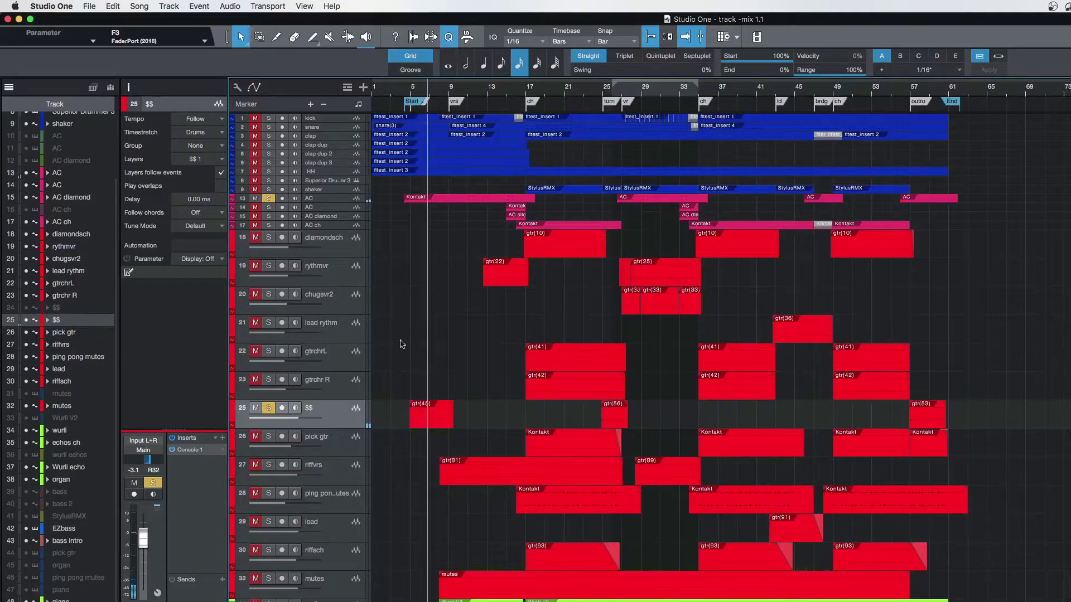
pyautogui.press('F3')
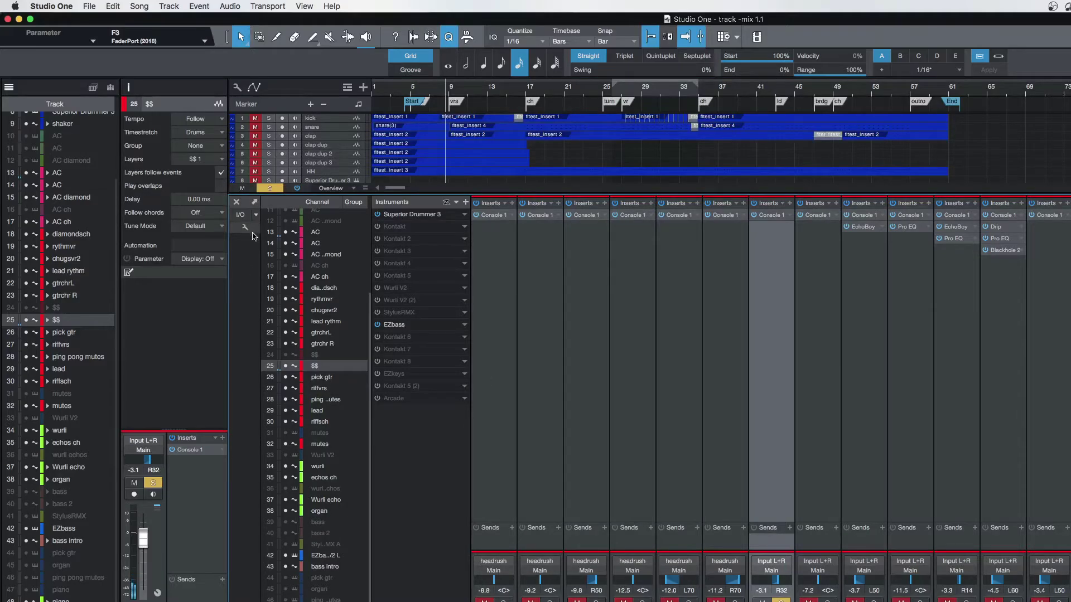
pyautogui.press('F3')
pyautogui.press('space')
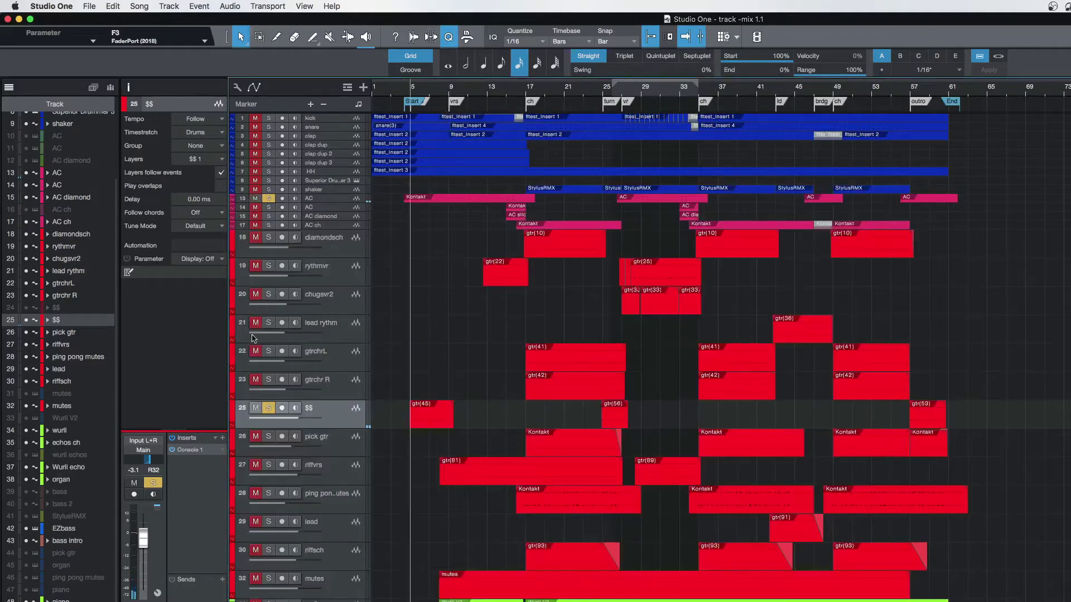
pyautogui.click(270, 408)
# Select the diamondsch track and audition it from the first chorus at bar 17, soloed and in the full mix
pyautogui.click(340, 249)
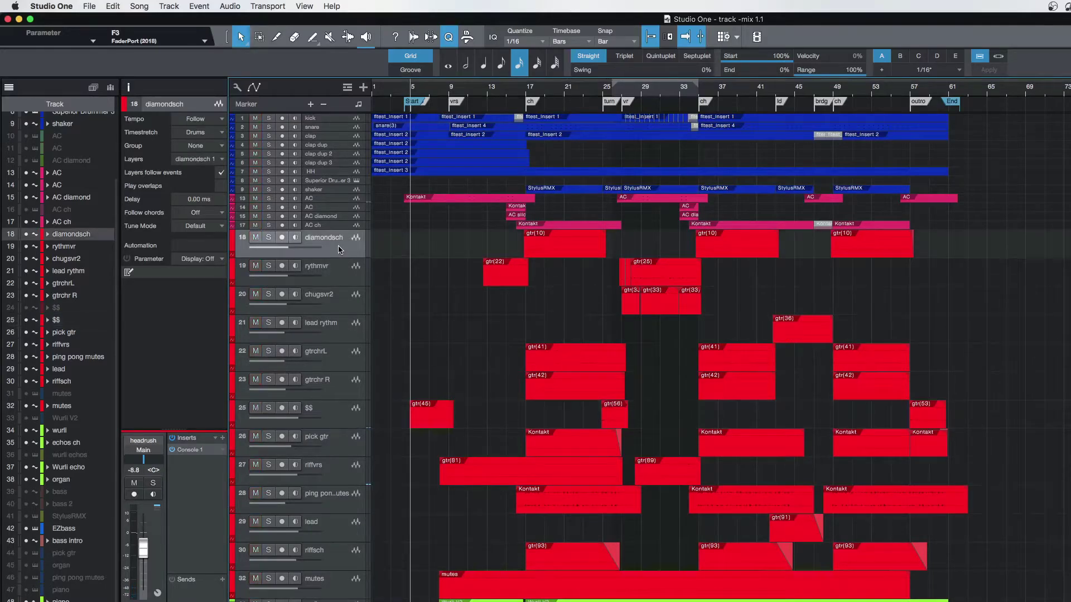
pyautogui.click(526, 90)
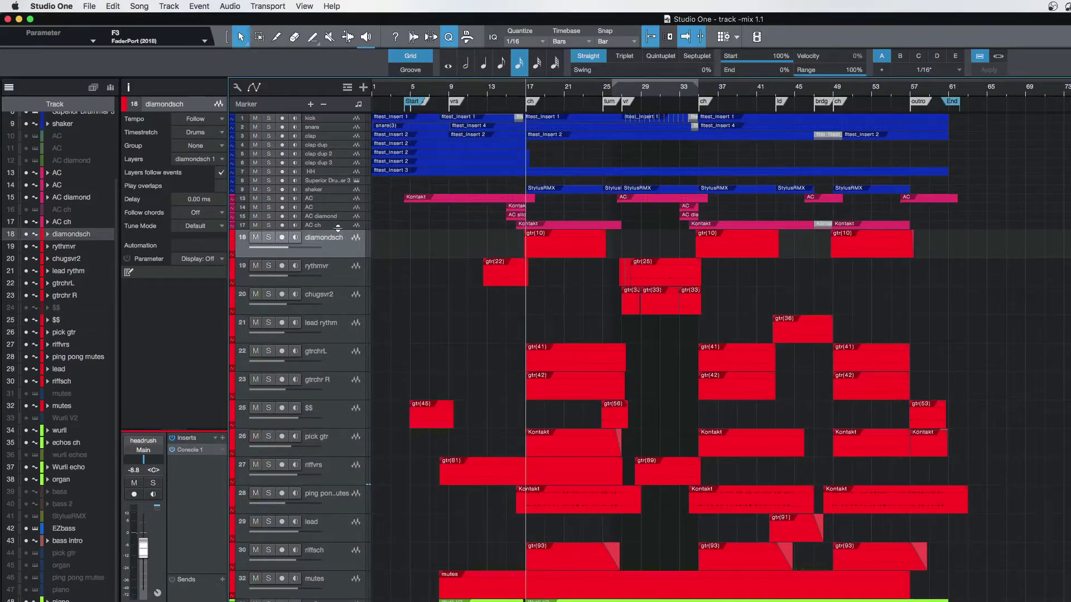
pyautogui.click(268, 238)
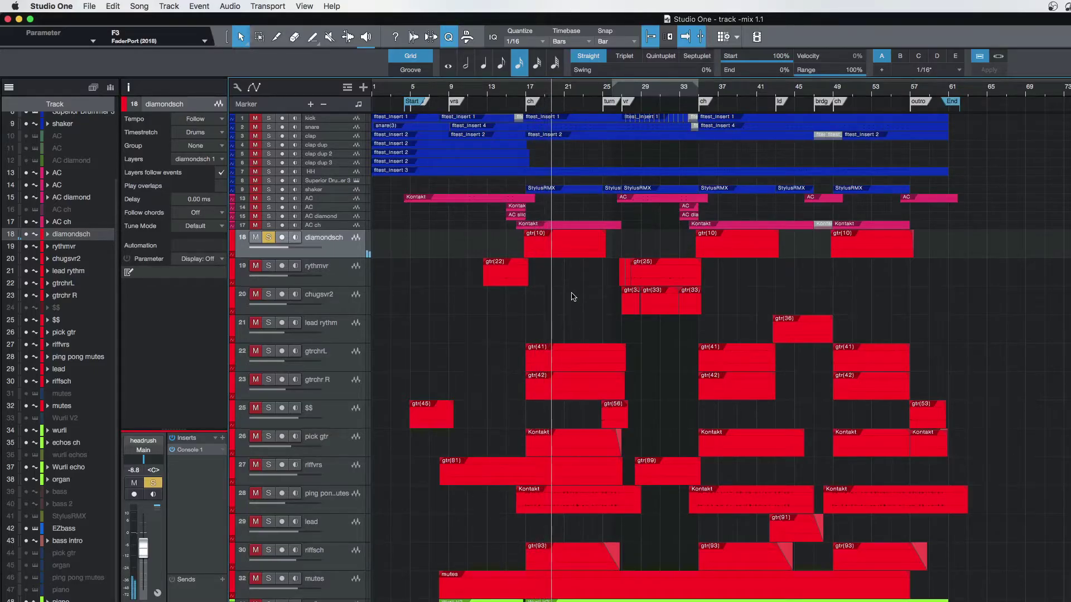
pyautogui.click(269, 238)
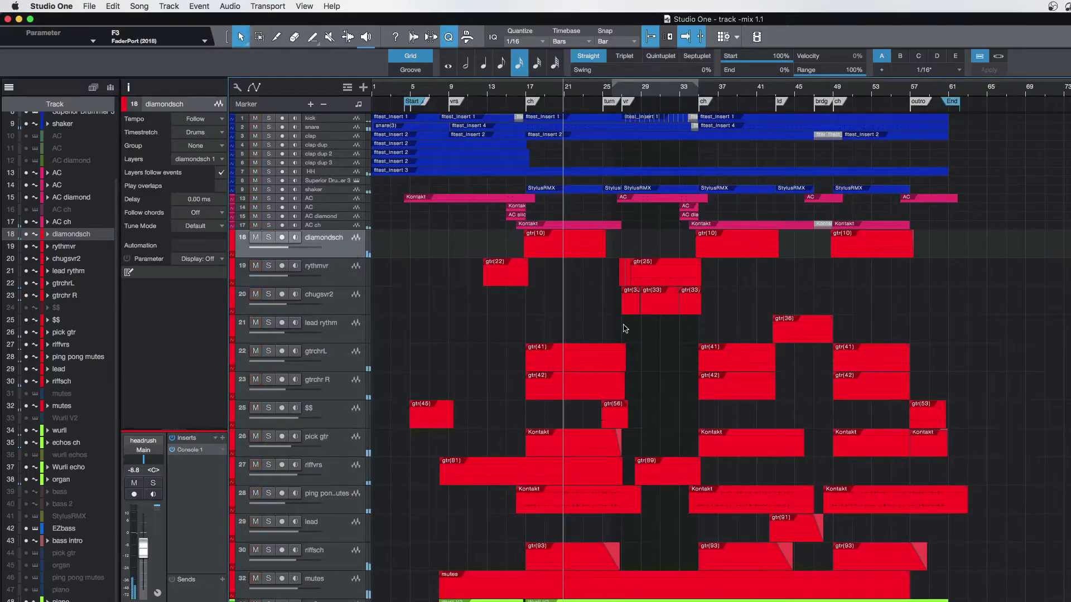
pyautogui.press('space')
# Audition the rythmvr and chugsvr2 guitars from the second verse at about bar 27, soloed separately, together and in the mix
pyautogui.click(621, 242)
pyautogui.click(343, 272)
pyautogui.click(271, 267)
pyautogui.press('space')
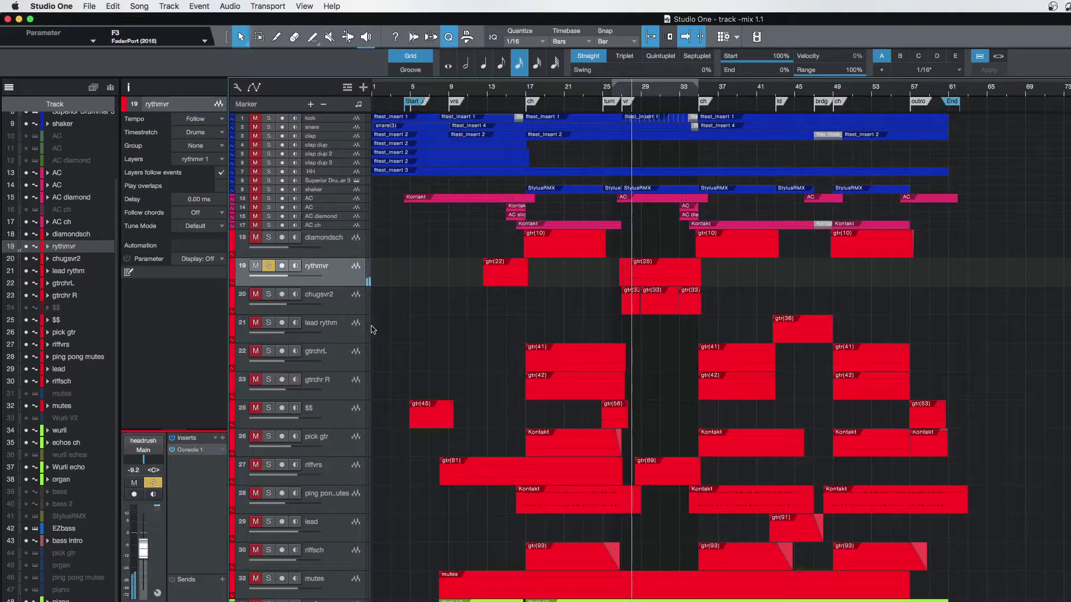
pyautogui.click(268, 294)
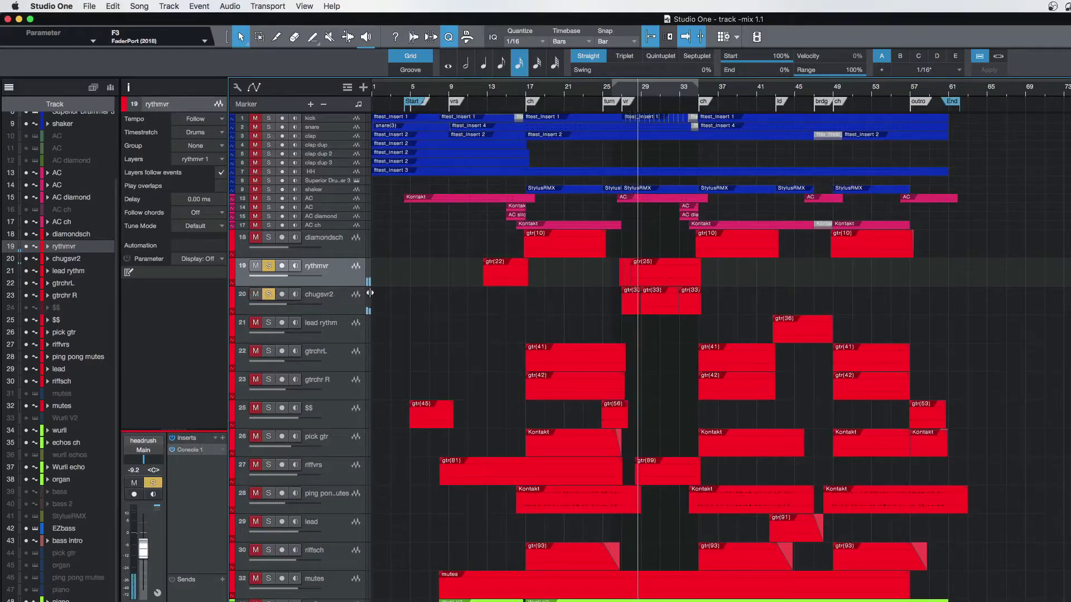
pyautogui.click(269, 266)
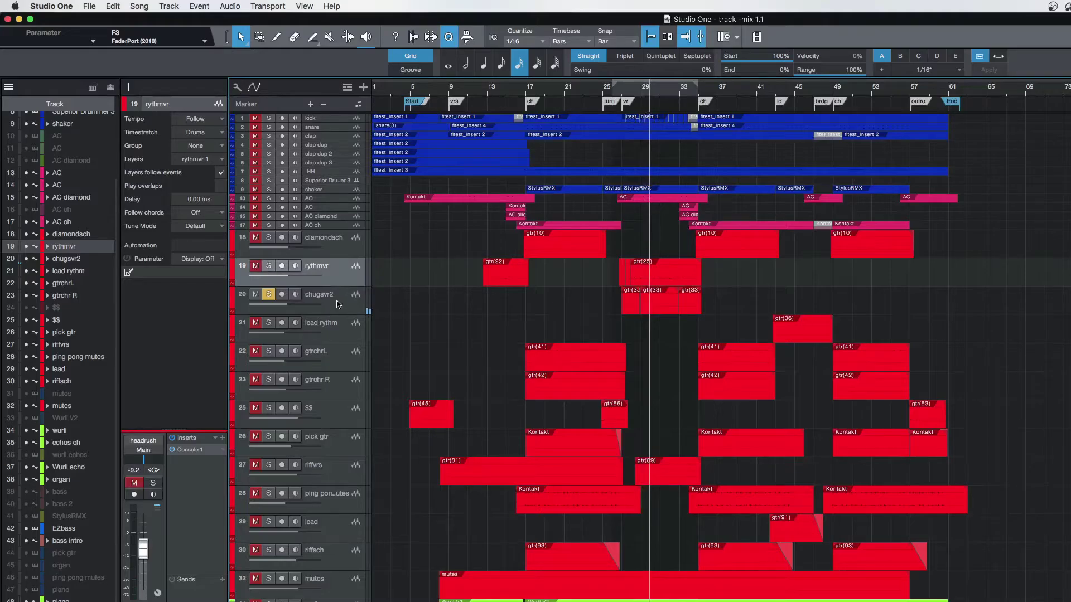
pyautogui.click(269, 266)
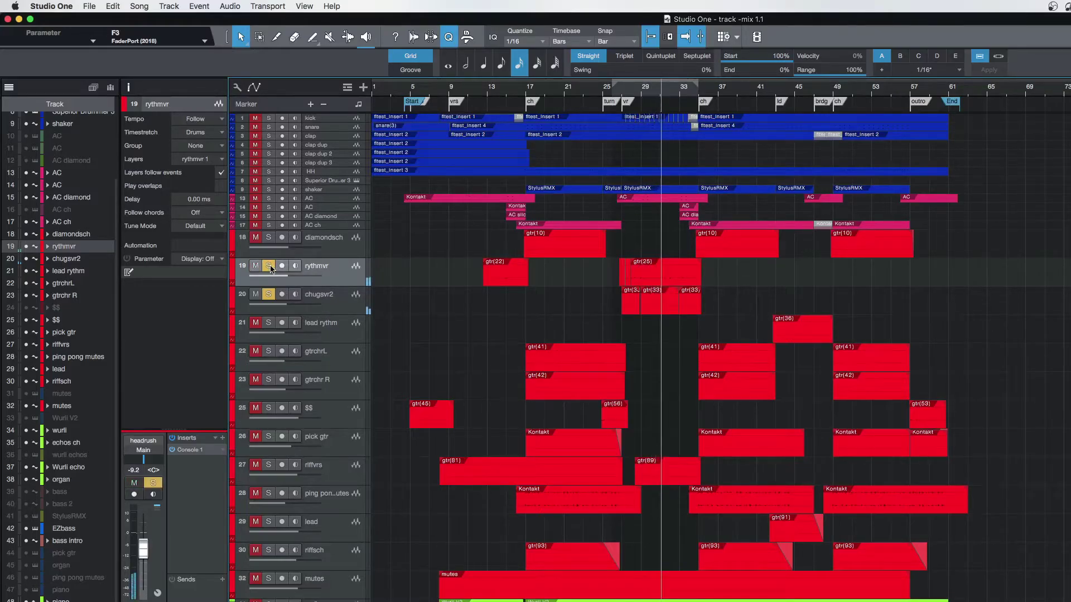
pyautogui.click(270, 266)
pyautogui.click(268, 295)
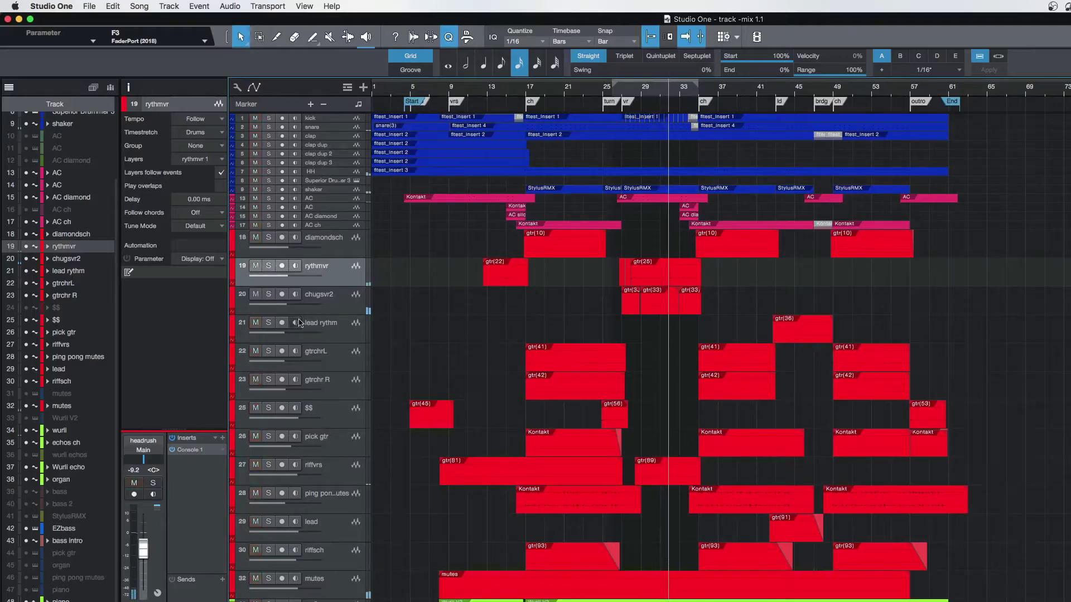
# Select the riffvrs track and solo it briefly from the second verse
pyautogui.click(332, 474)
pyautogui.click(269, 465)
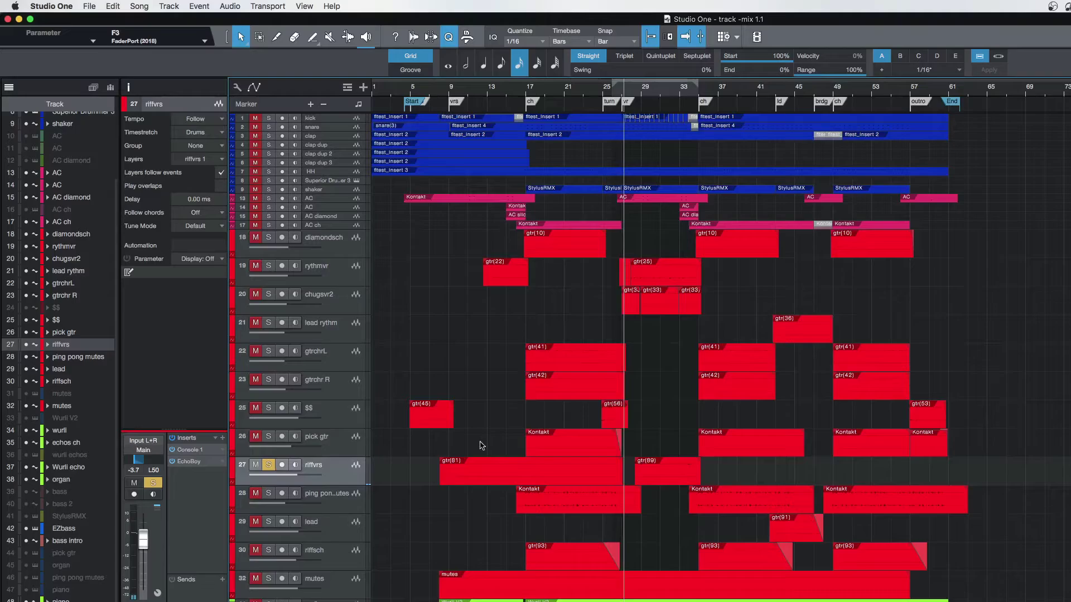
pyautogui.click(268, 465)
# Audition the ping pong mutes track from the first chorus, soloed and in the mix, and view the guitar channels in the mixer console
pyautogui.click(516, 524)
pyautogui.click(268, 494)
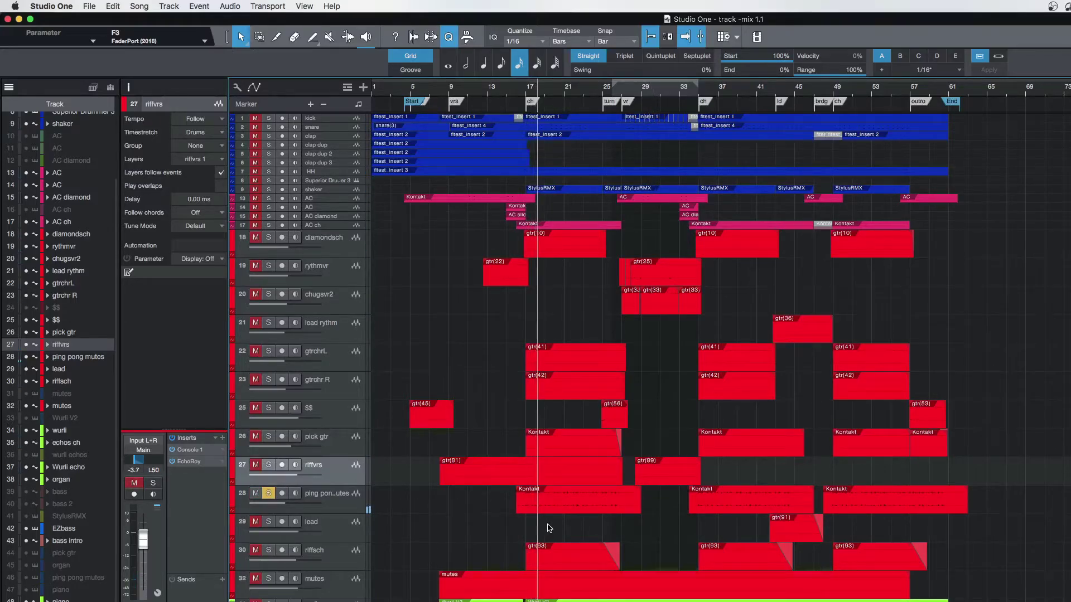
pyautogui.click(269, 494)
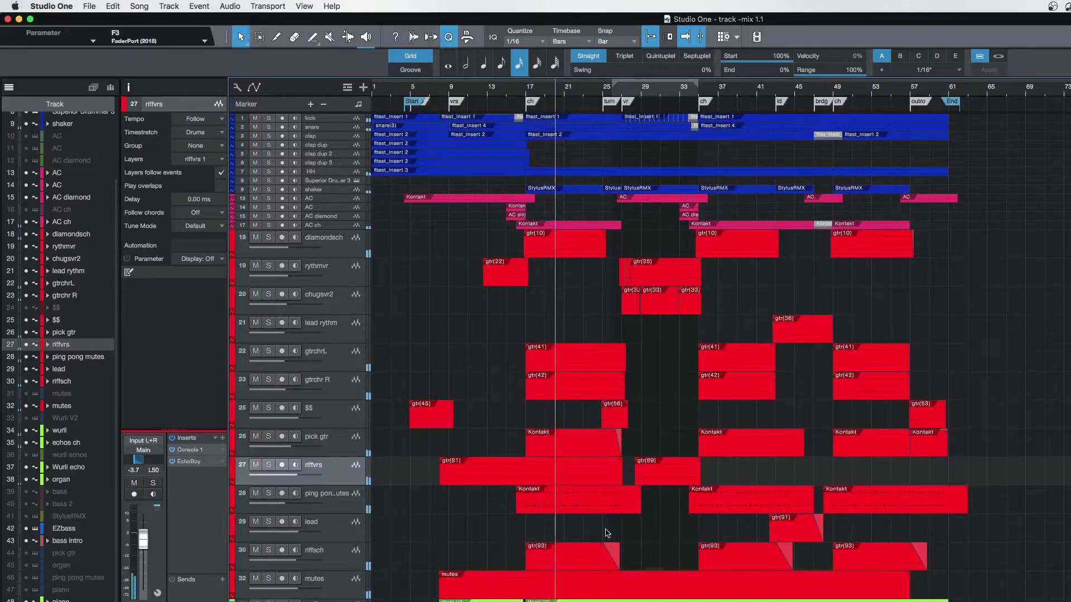
pyautogui.press('F3')
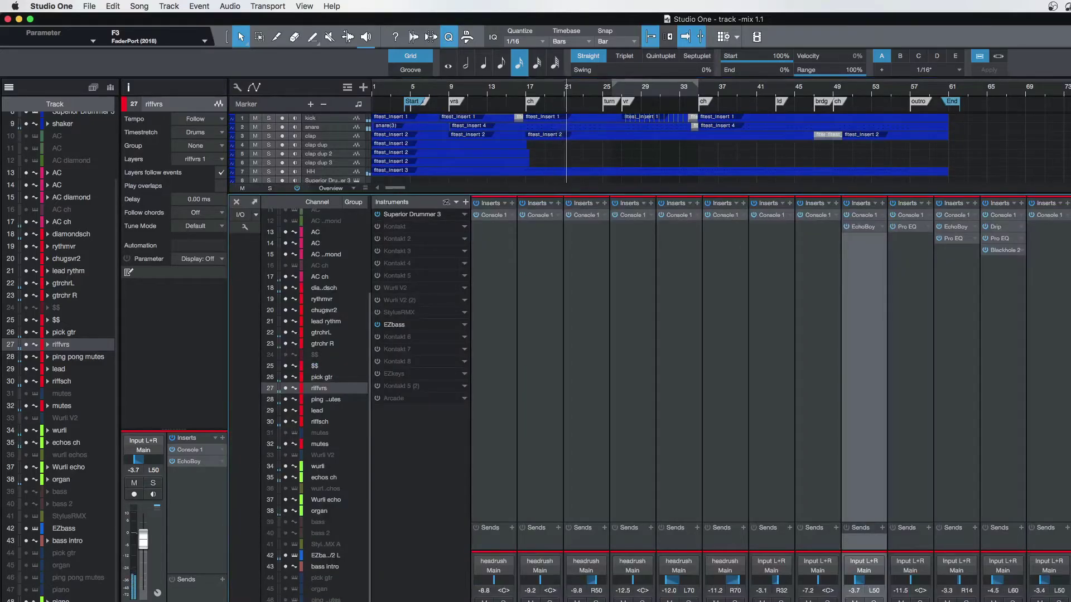
pyautogui.press('space')
pyautogui.press('F3')
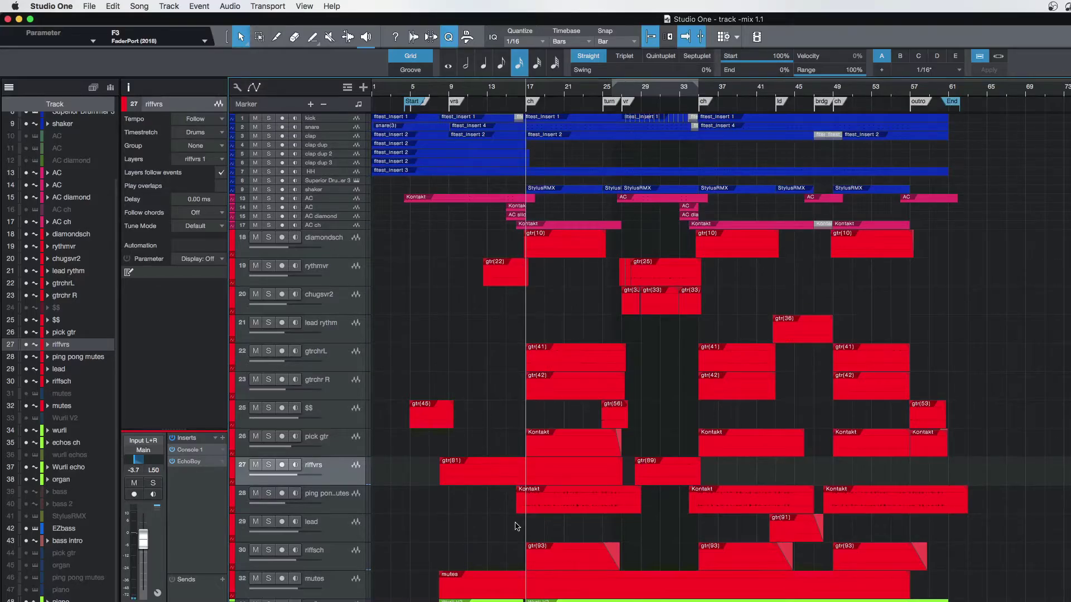
# Audition the mutes guitar soloed from about bar 8, and add the riffvrs track to the solo to hear them together
pyautogui.click(439, 553)
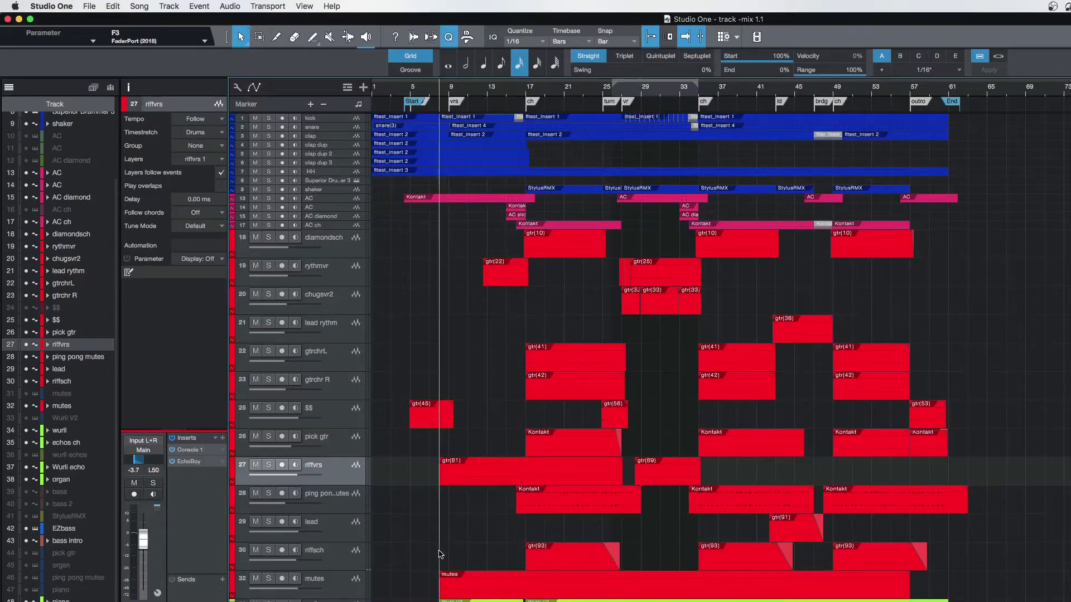
pyautogui.press('space')
pyautogui.click(269, 579)
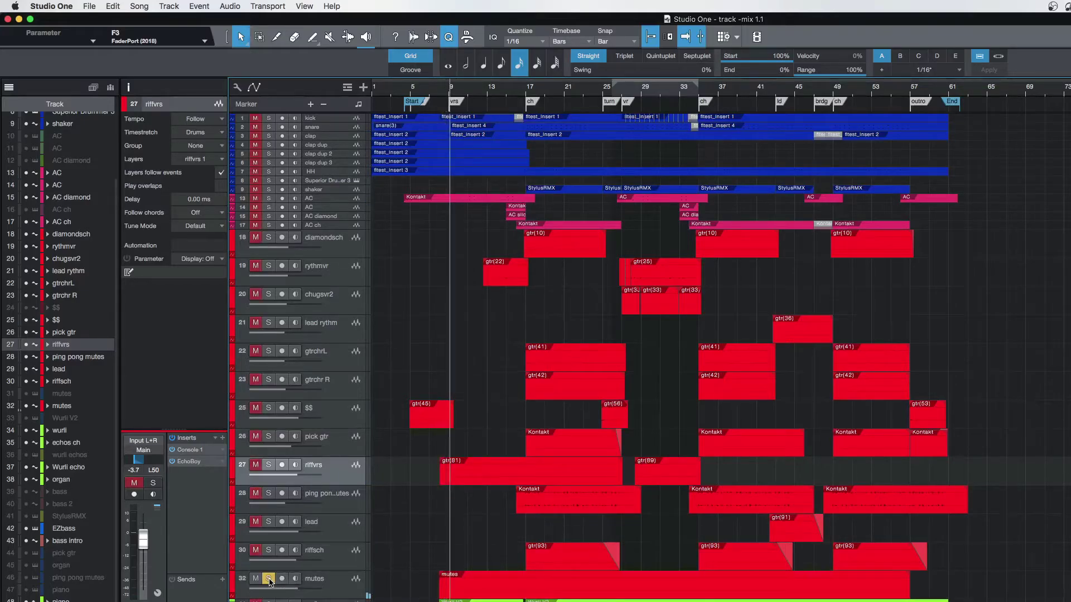
pyautogui.click(350, 589)
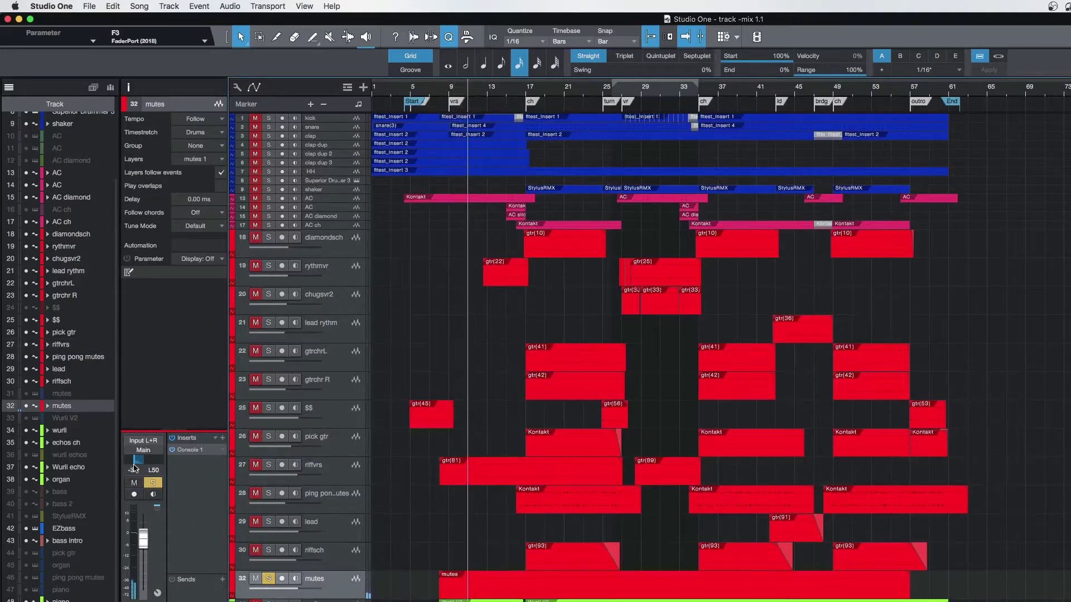
pyautogui.click(329, 474)
pyautogui.click(268, 464)
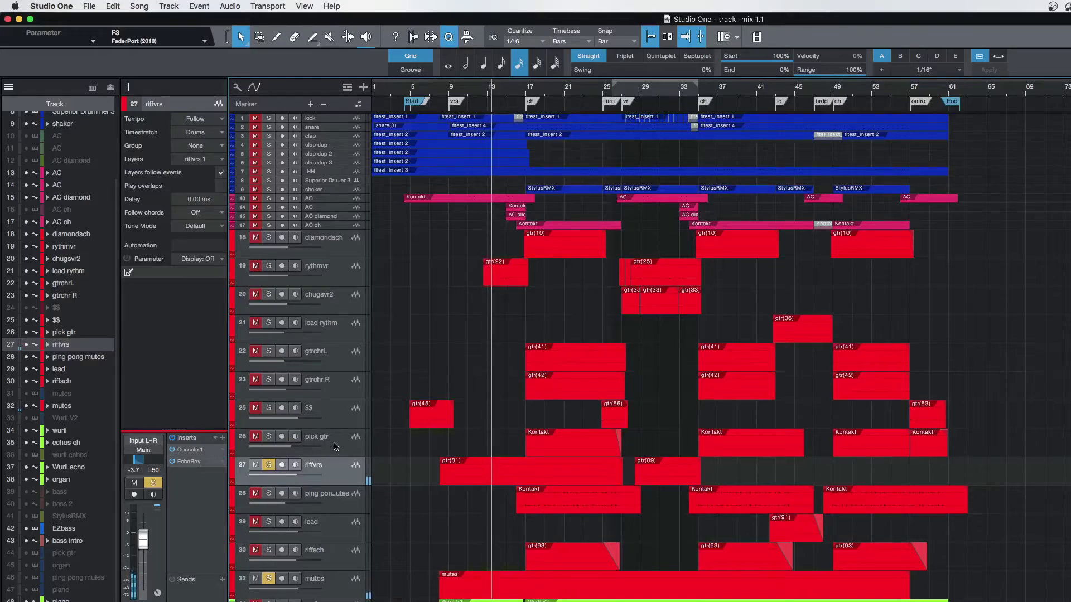
# Solo pick gtr and $$ alongside the riffvrs and mutes tracks, and clear all solos to hear the full mix before stopping playback
pyautogui.click(282, 444)
pyautogui.click(268, 436)
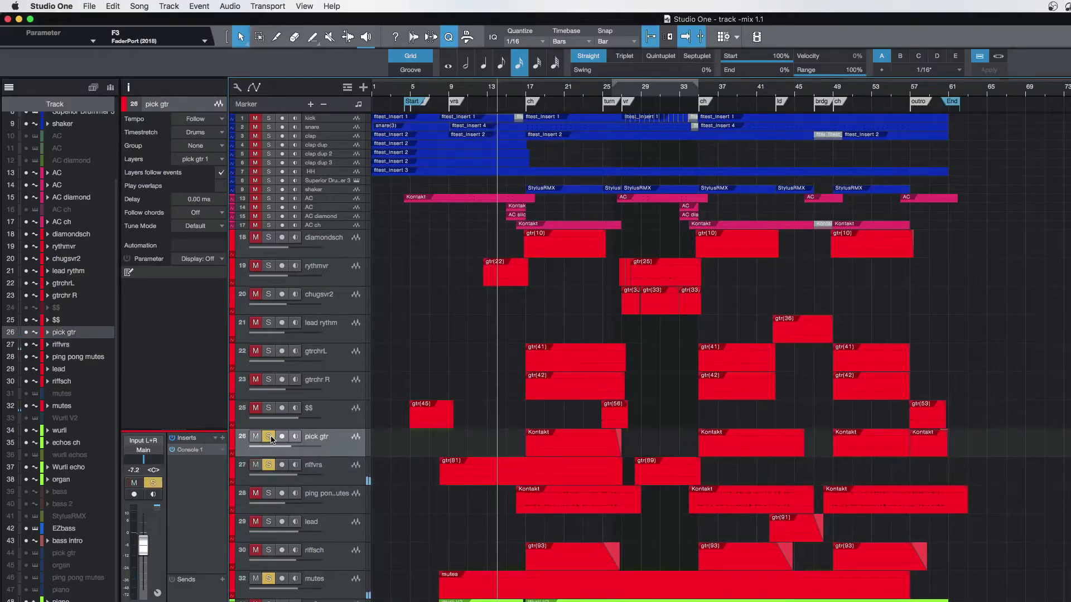
pyautogui.click(269, 409)
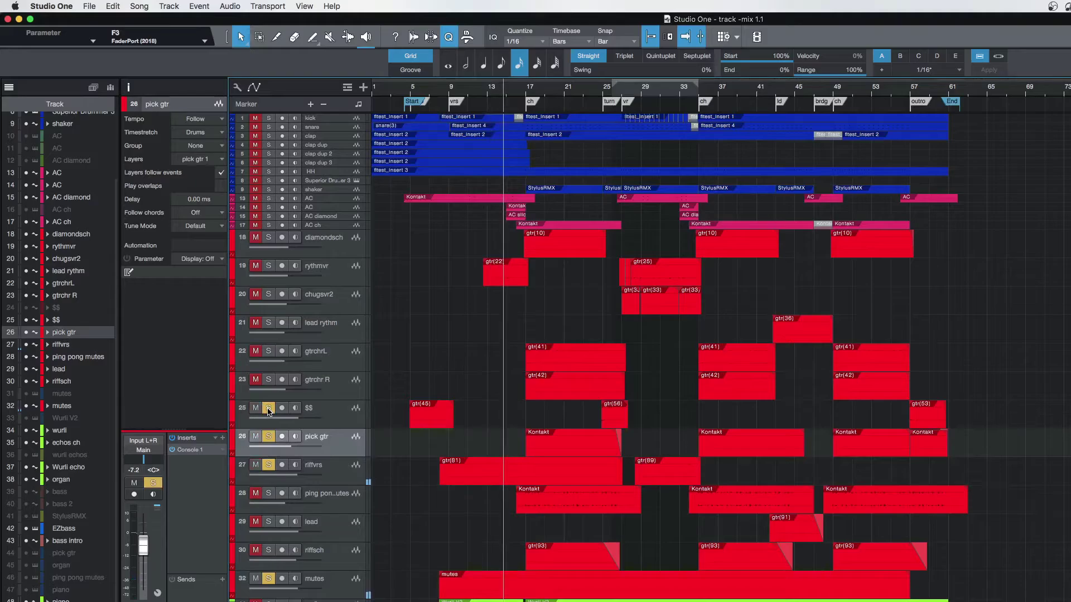
pyautogui.click(268, 436)
pyautogui.click(269, 465)
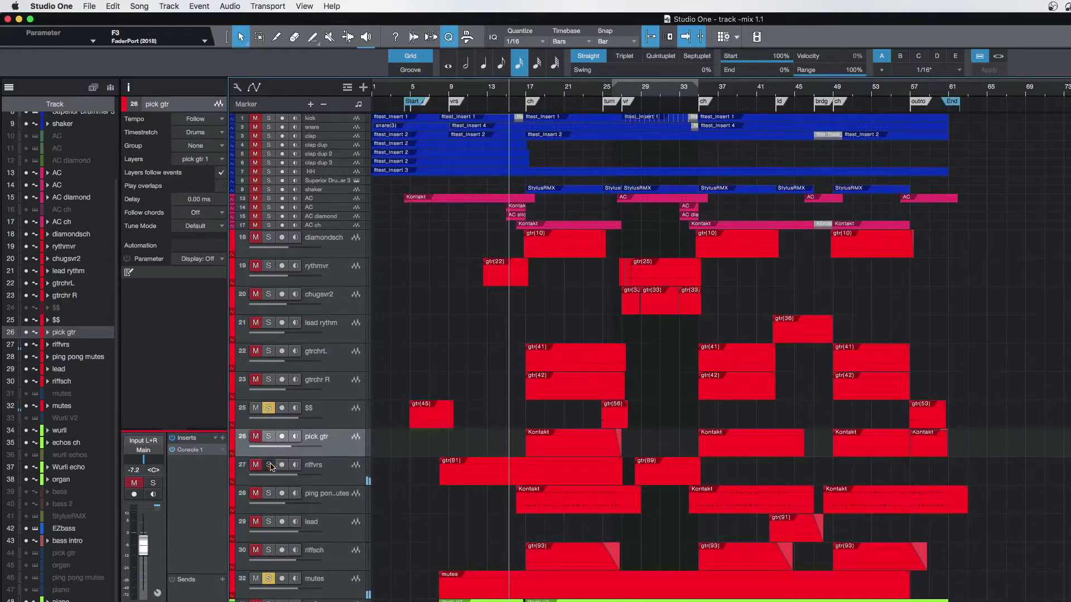
pyautogui.click(269, 408)
pyautogui.click(269, 579)
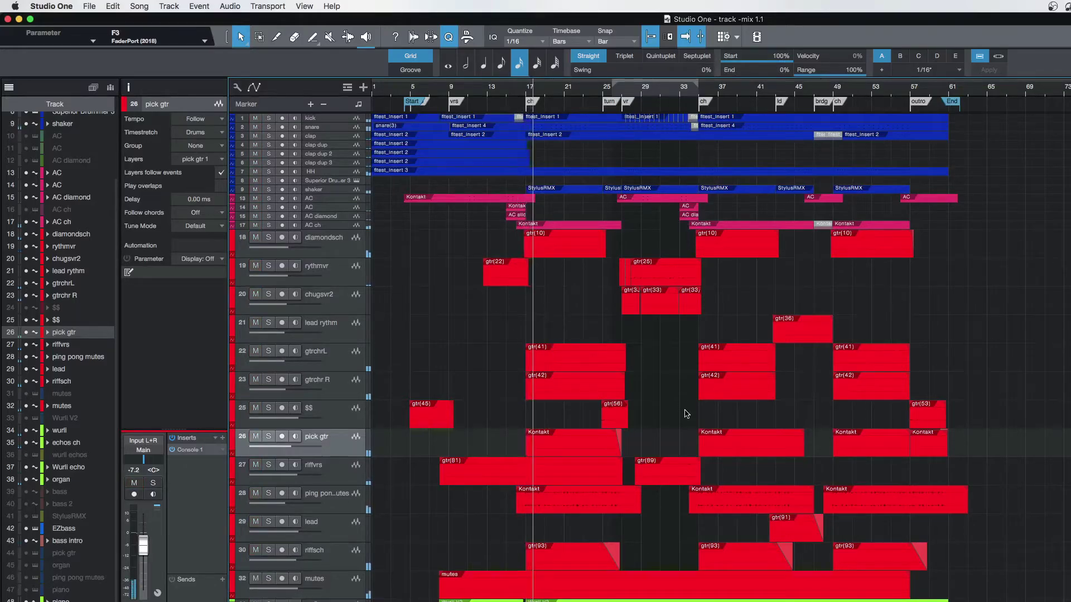
pyautogui.press('space')
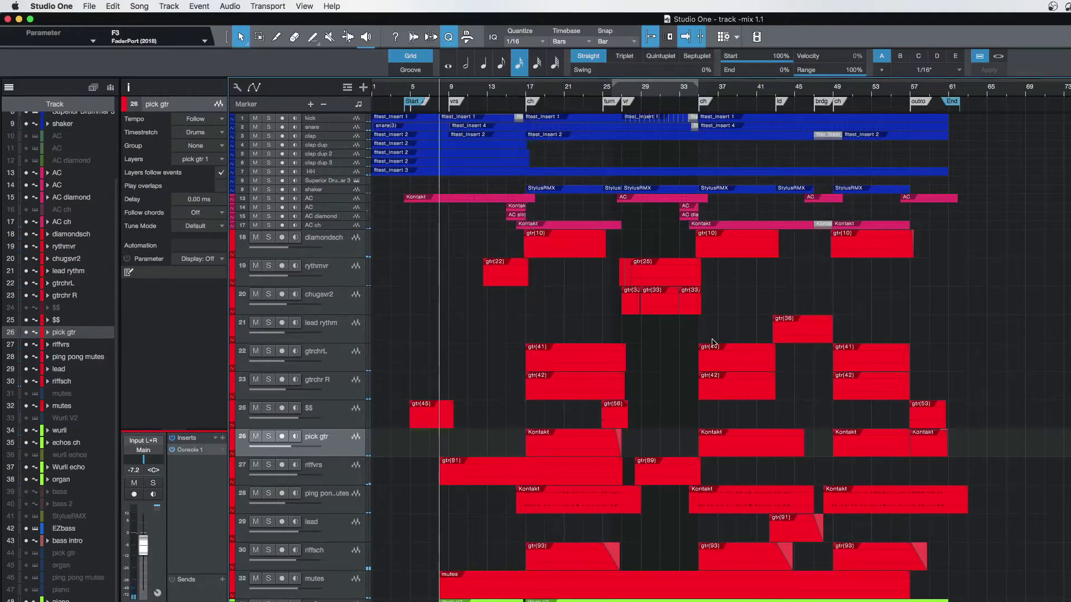
# Select the lead track and audition it from about bar 42, soloed alone and together with the lead rythm guitar
pyautogui.click(768, 302)
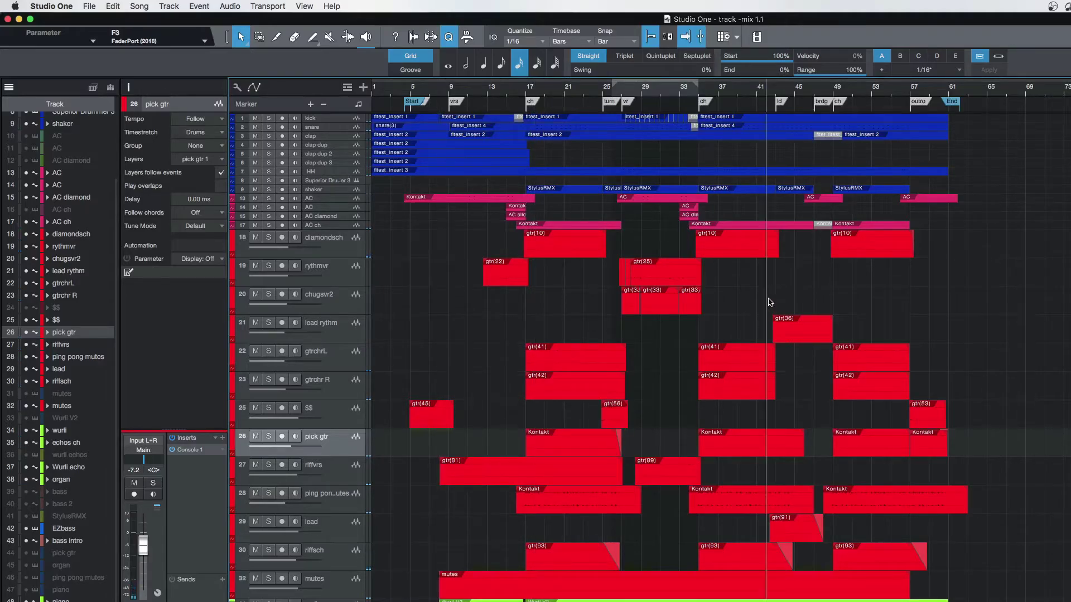
pyautogui.click(323, 523)
pyautogui.click(268, 522)
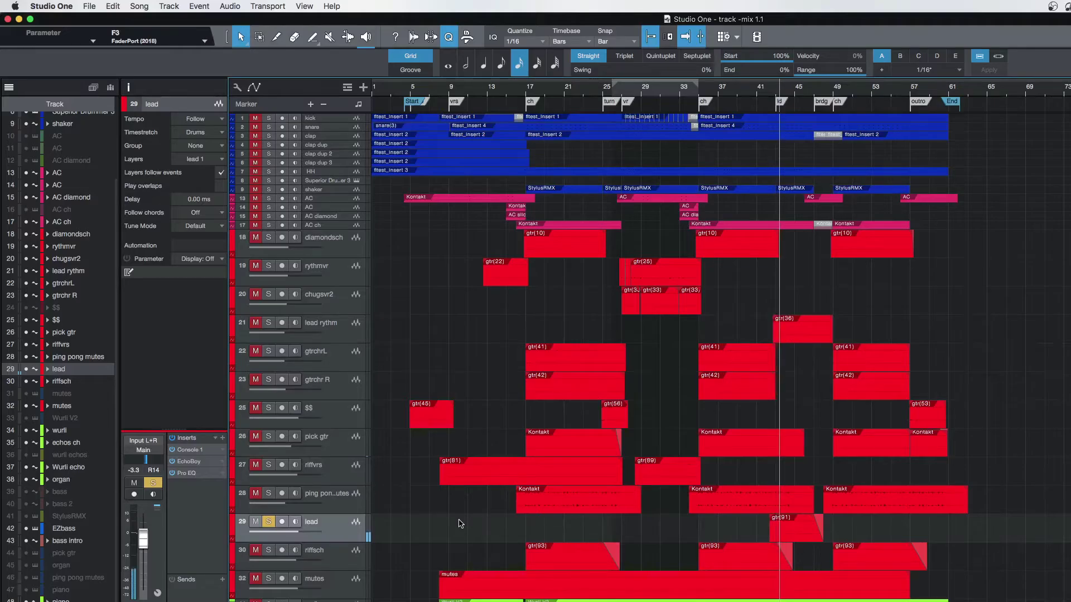
pyautogui.click(268, 323)
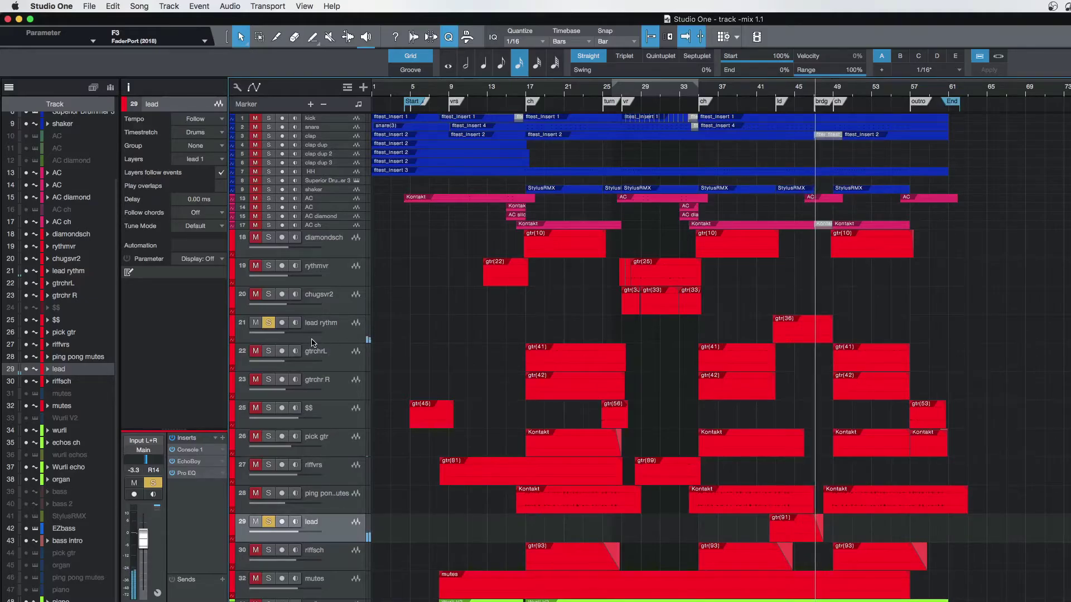
pyautogui.click(268, 323)
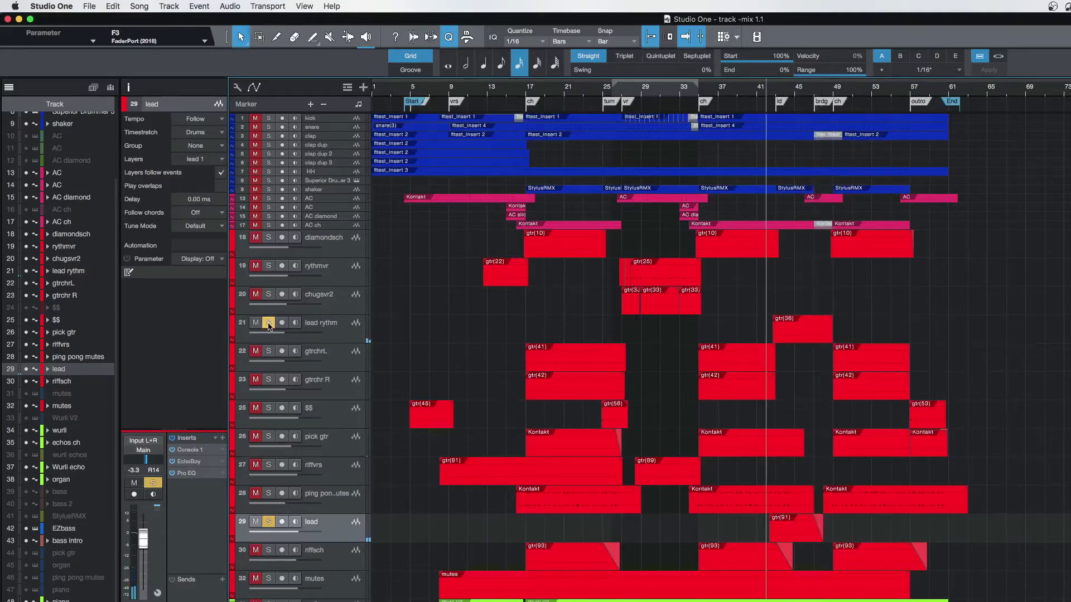
# View the lead track's EchoBoy insert settings while auditioning the lead soloed and in the full mix, and close the plug-in window
pyautogui.click(190, 462)
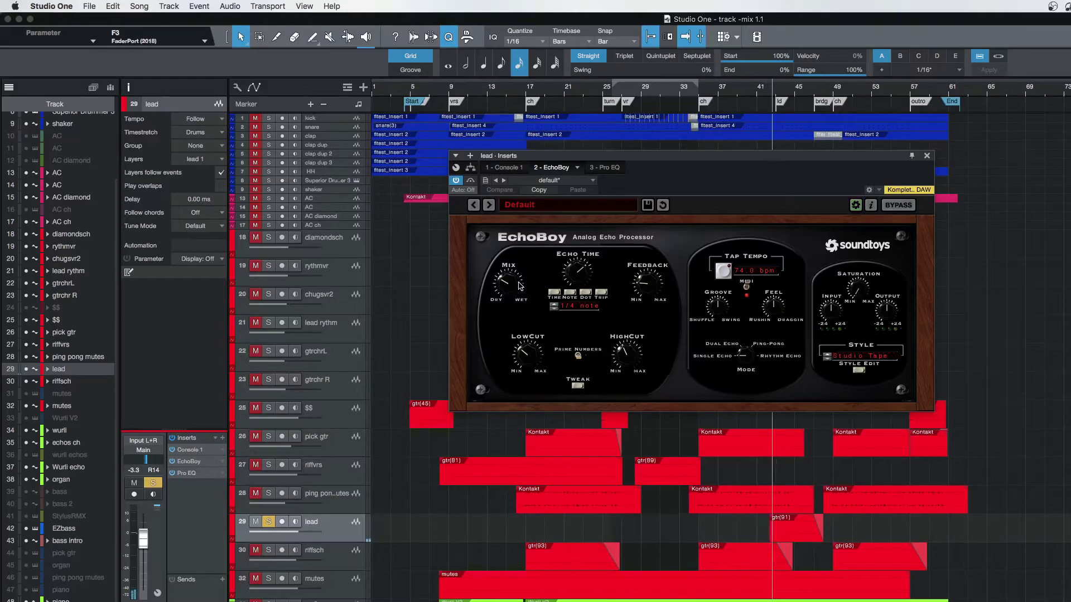
pyautogui.click(268, 521)
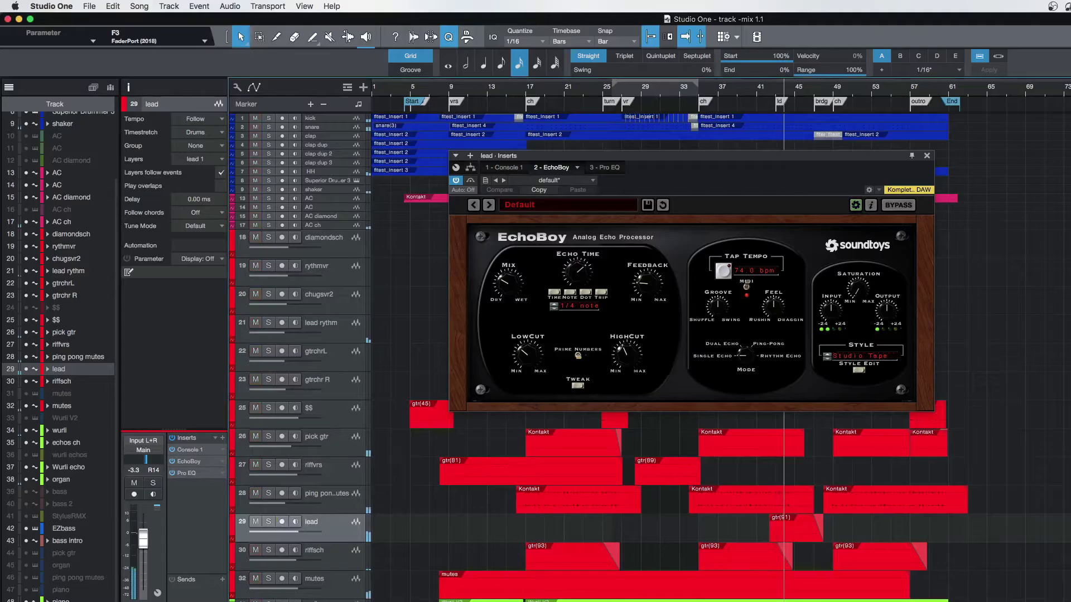
pyautogui.click(927, 157)
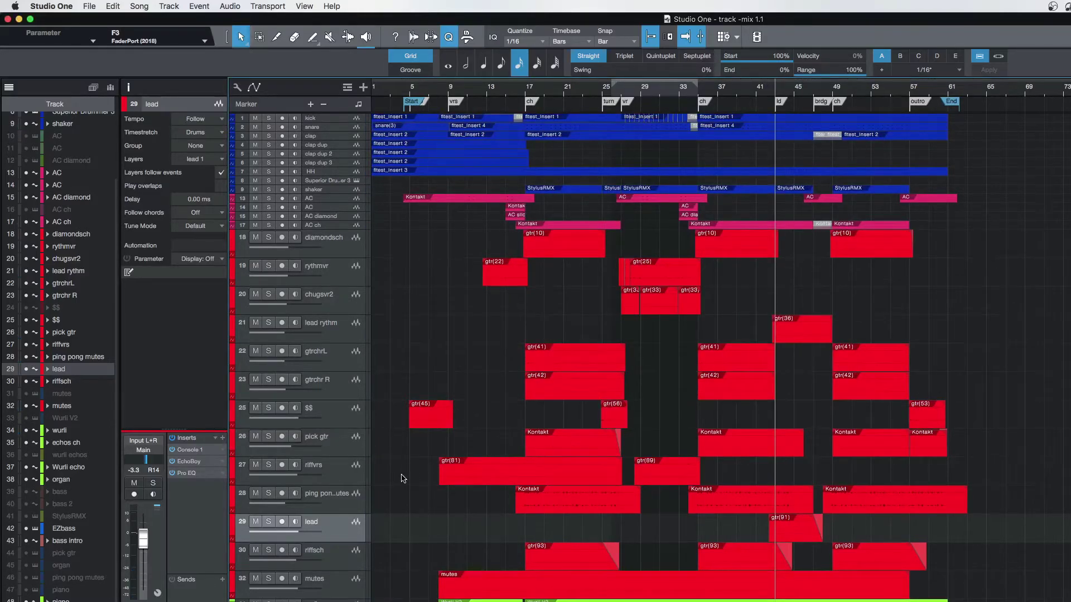
pyautogui.scroll(-1, 342, 513)
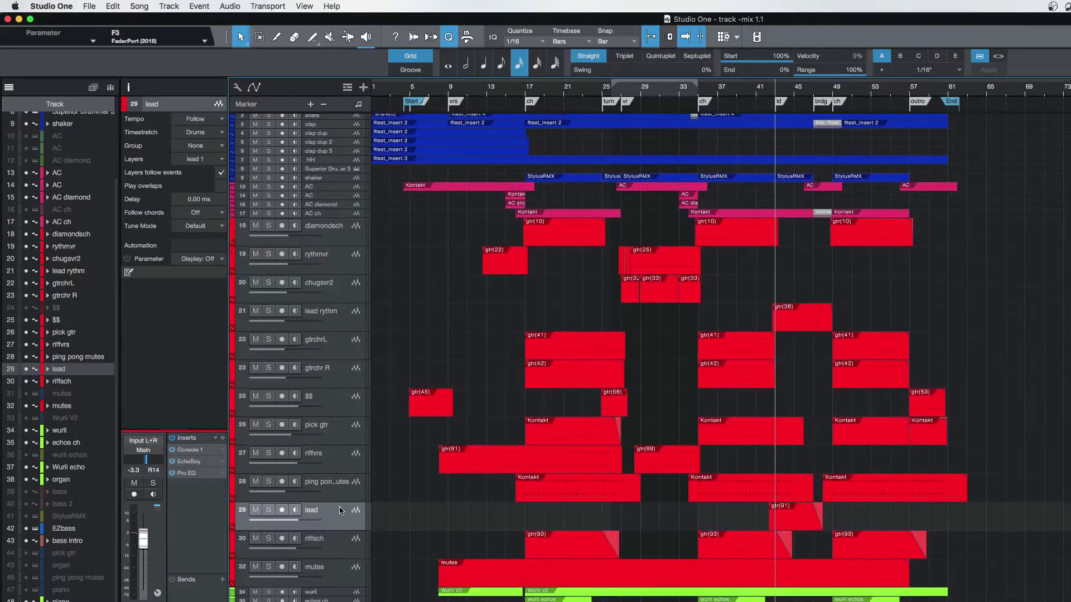
# Select the riffsch track and audition it soloed from bar 17
pyautogui.click(343, 546)
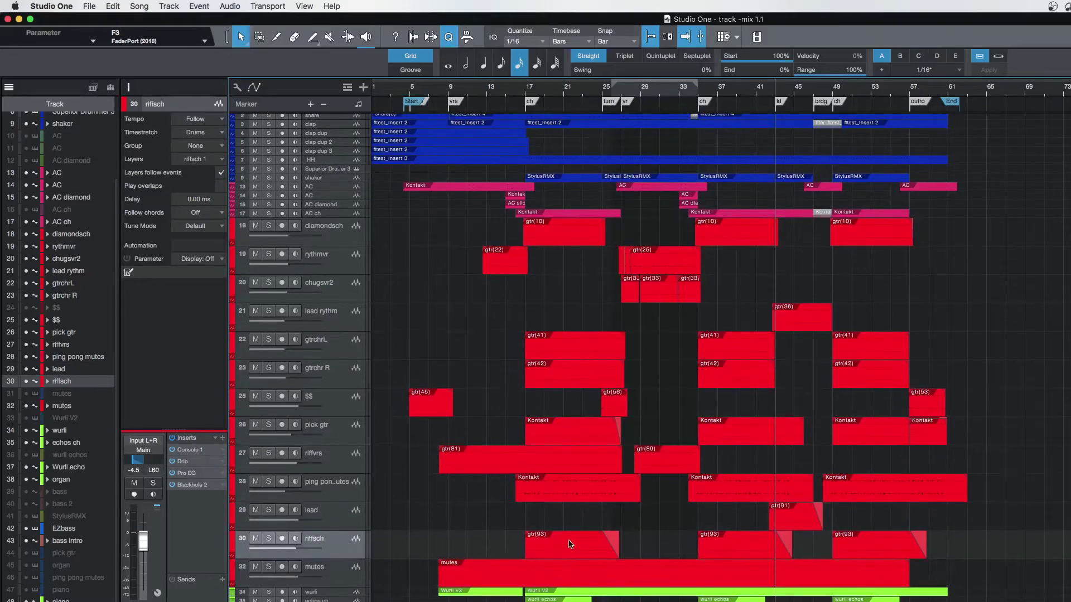
pyautogui.click(524, 522)
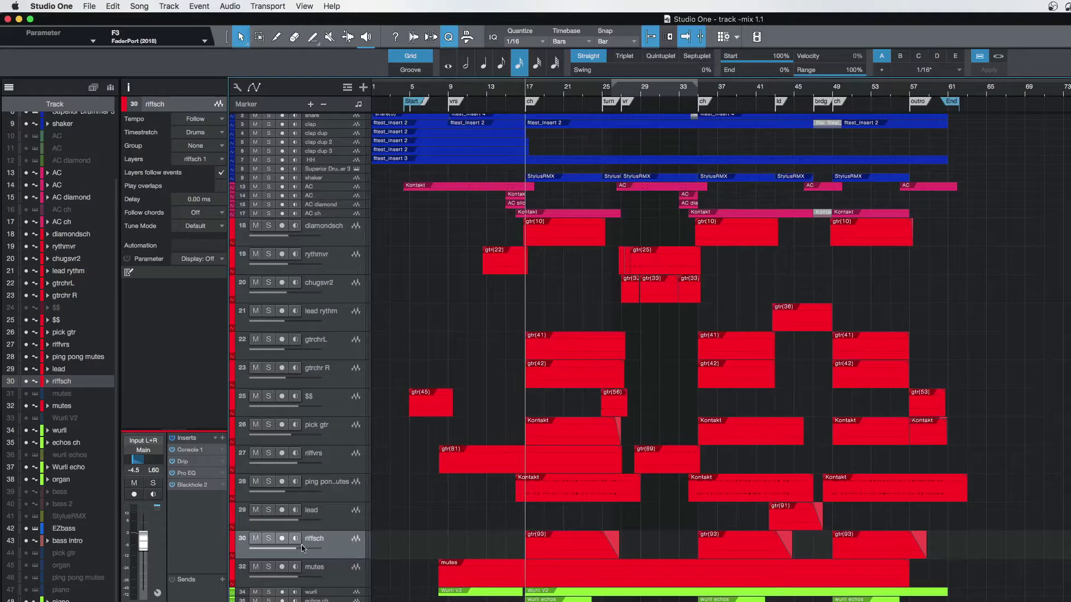
pyautogui.click(268, 538)
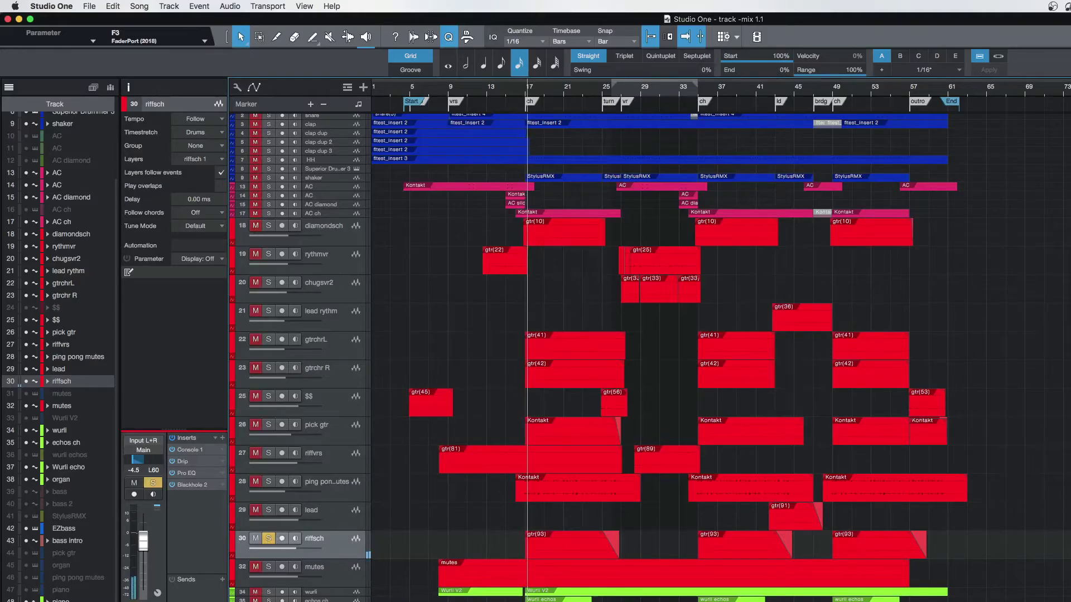
# Add the piano and ping pong mutes tracks to the solo to hear them together with riffsch
pyautogui.click(62, 600)
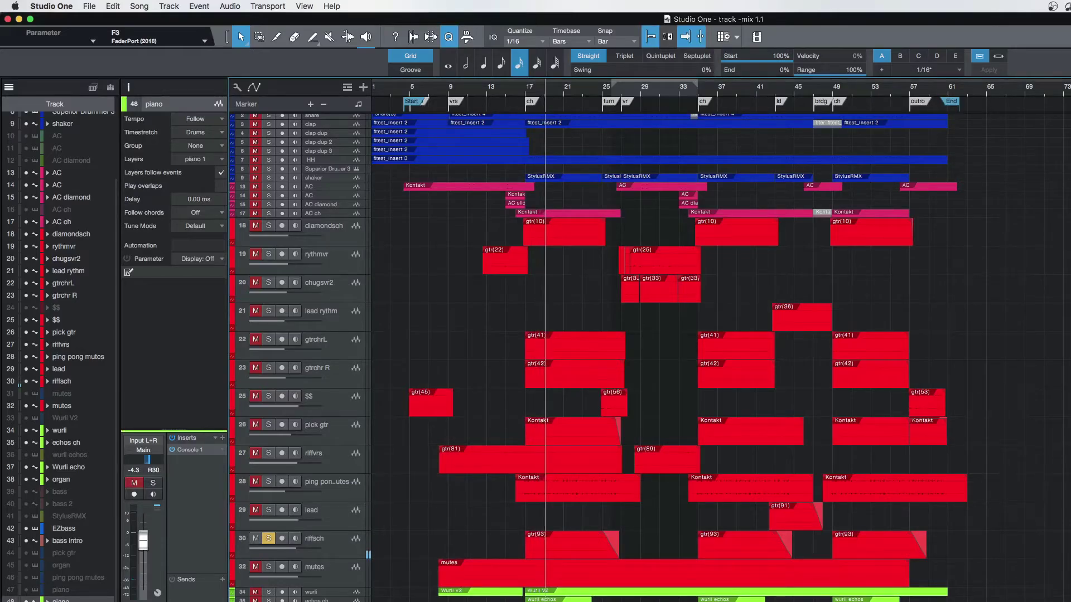
pyautogui.press('s')
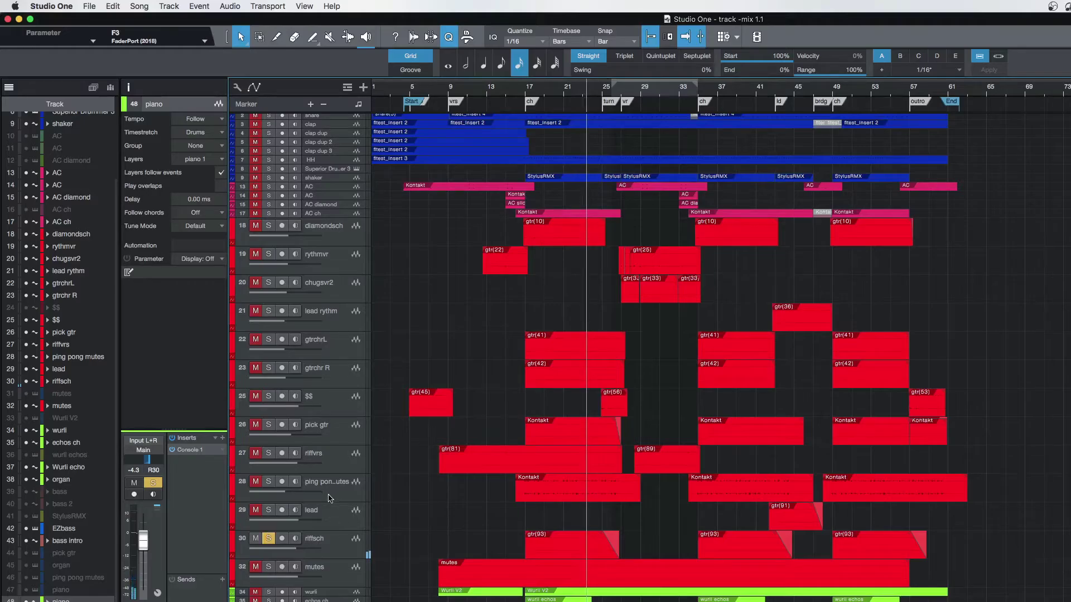
pyautogui.click(269, 483)
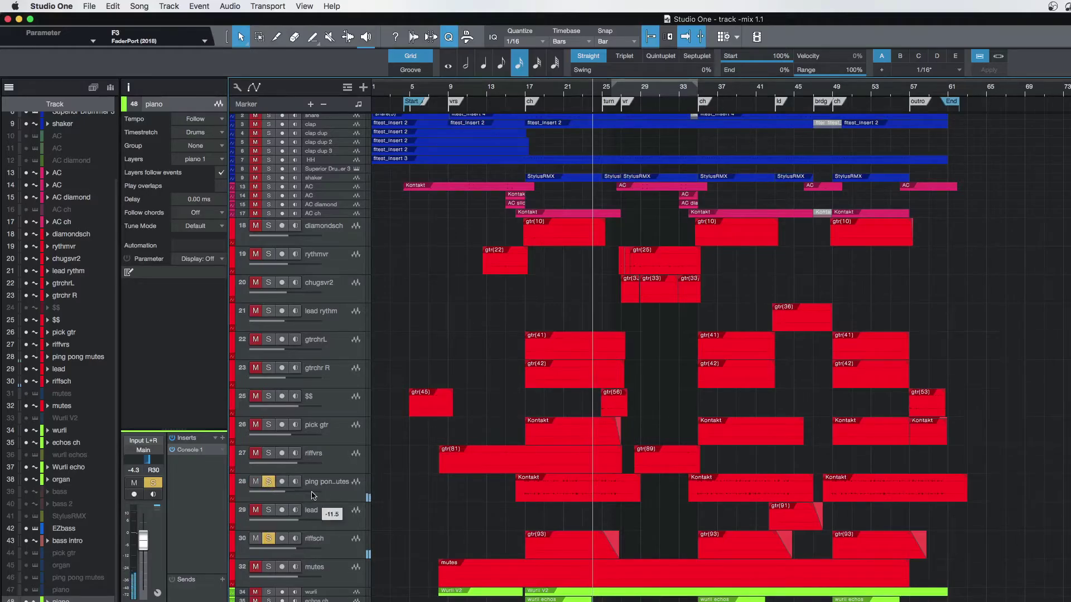
pyautogui.press('b')
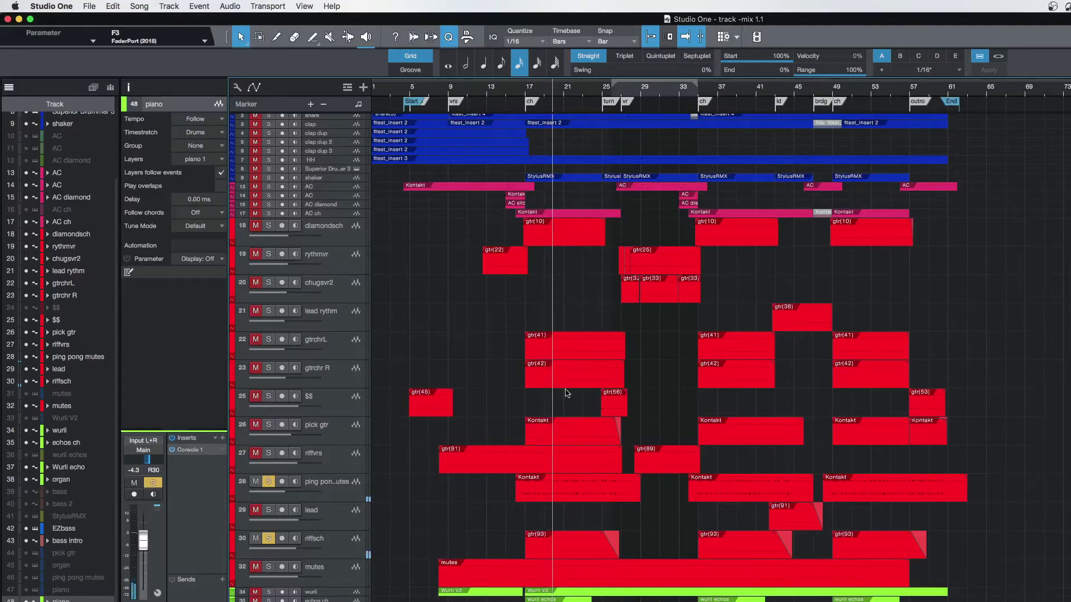
# Add gtrchrL, gtrchr R and diamondsch to the solo, and replay the combined chorus guitars from bar 17
pyautogui.click(345, 350)
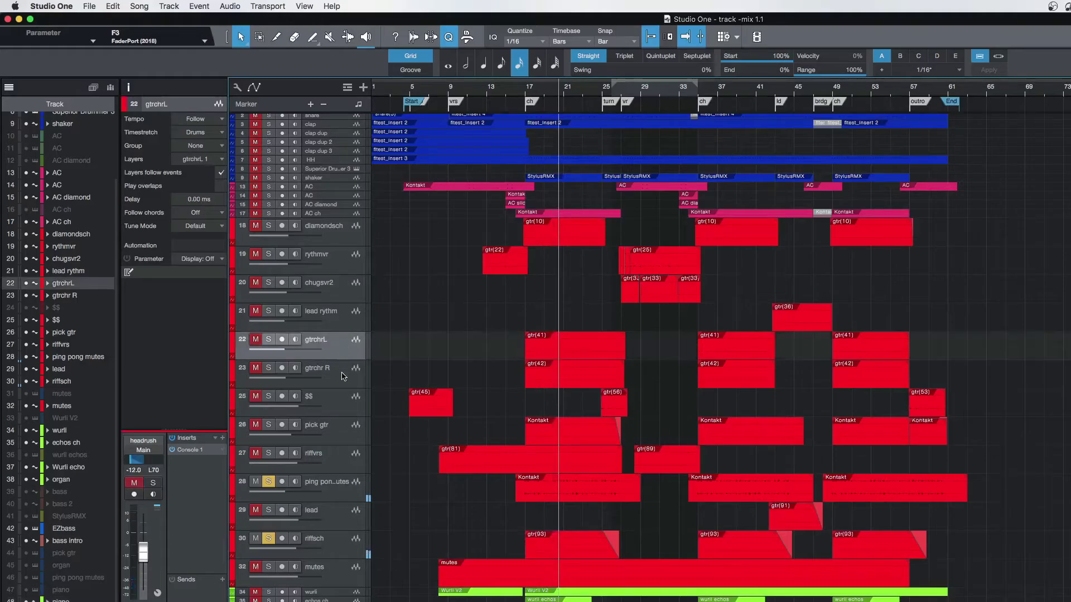
pyautogui.keyDown('shift'); pyautogui.click(344, 374); pyautogui.keyUp('shift')
pyautogui.moveTo(286, 352)
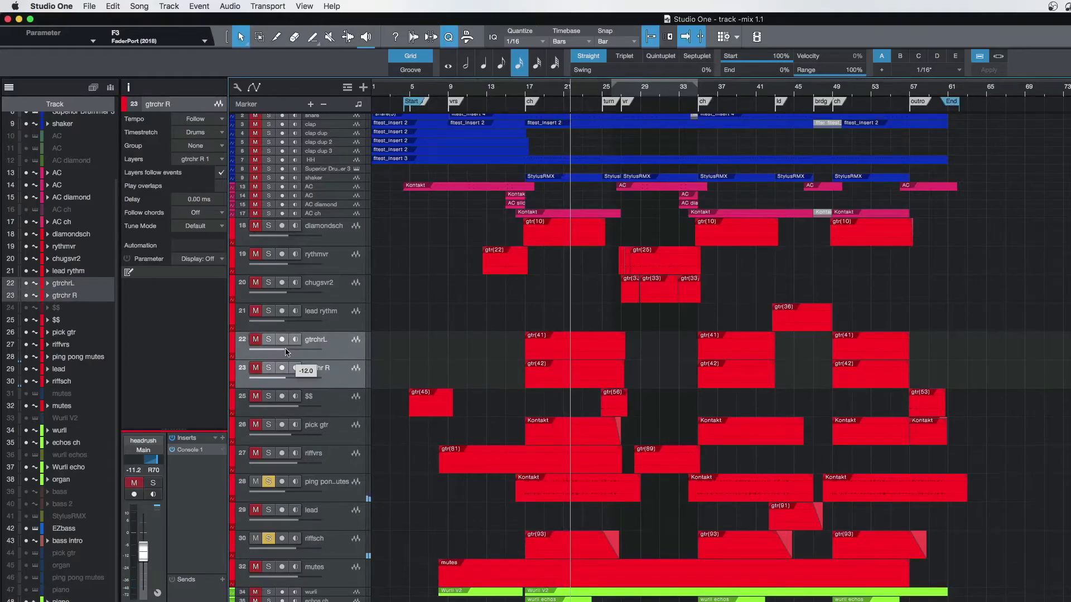
pyautogui.click(268, 339)
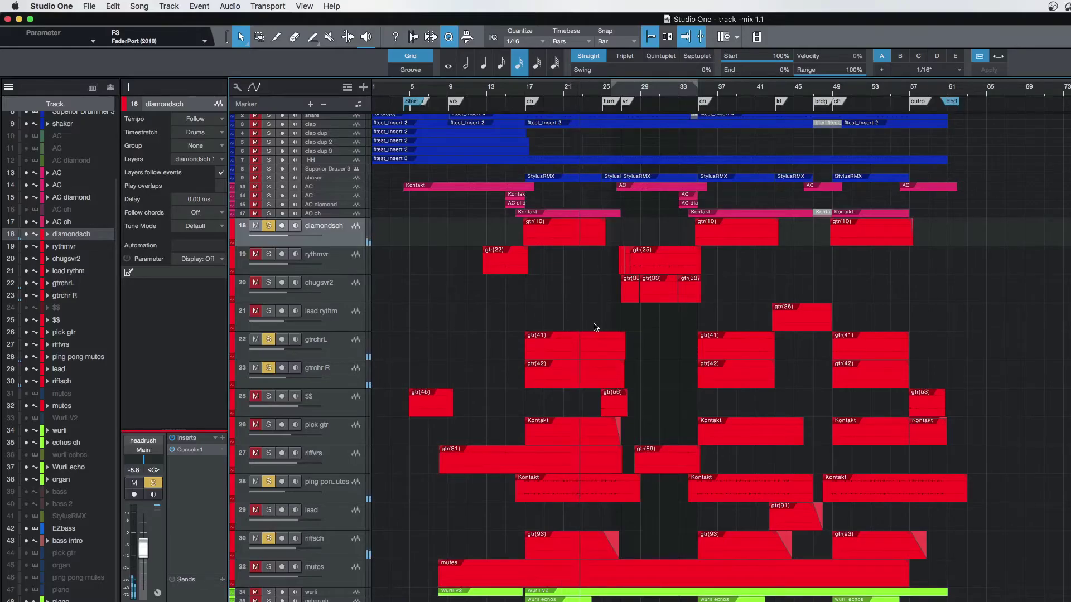
pyautogui.press('space')
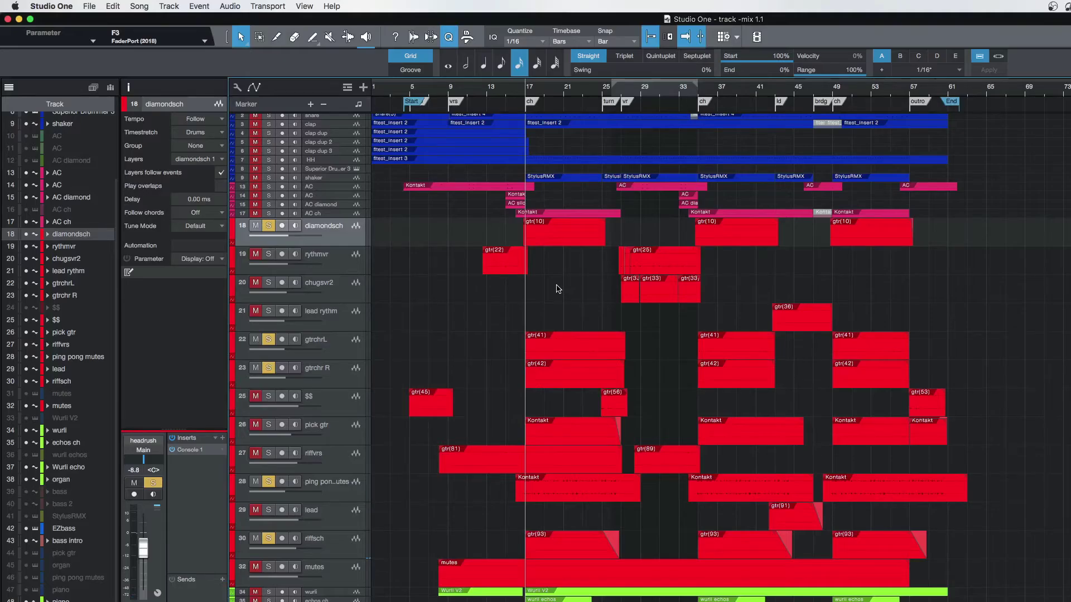
pyautogui.scroll(1, 574, 322)
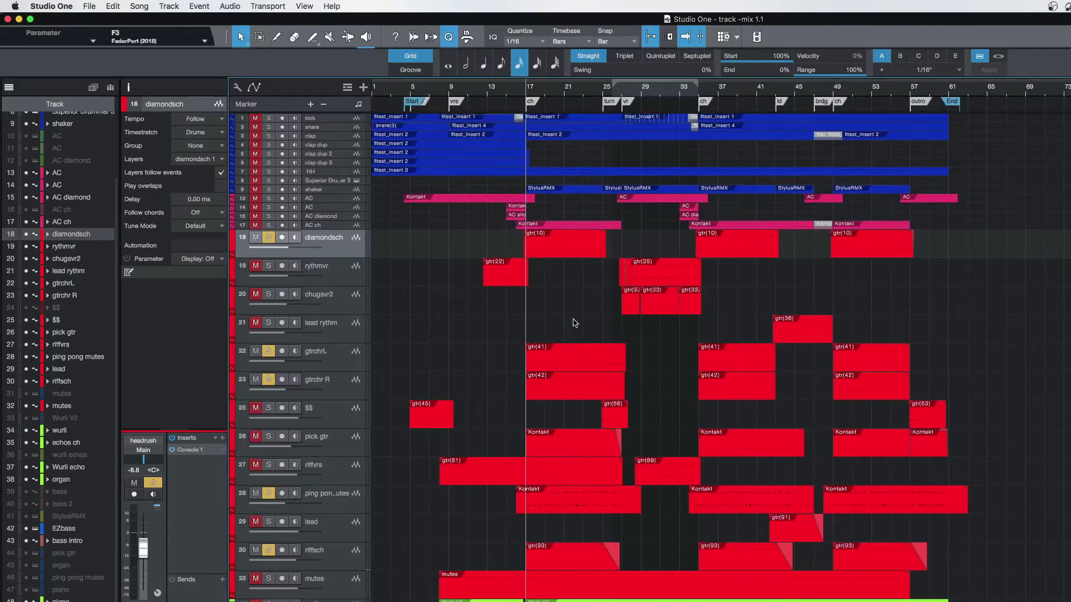
pyautogui.press('space')
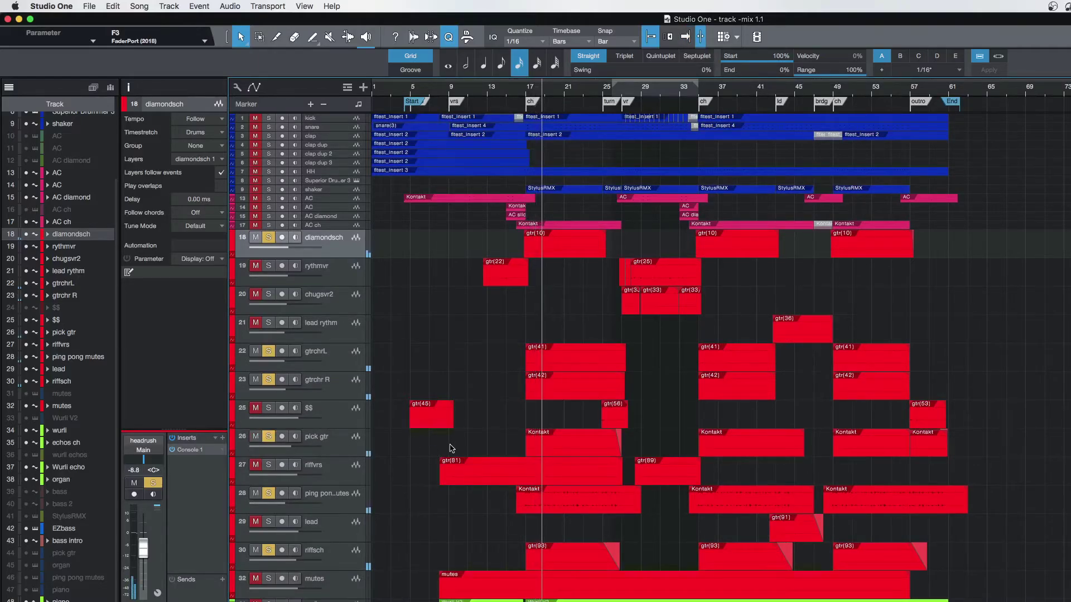
# Add the pick gtr, riffvrs, $$ and mutes tracks to the soloed guitars during playback
pyautogui.click(343, 448)
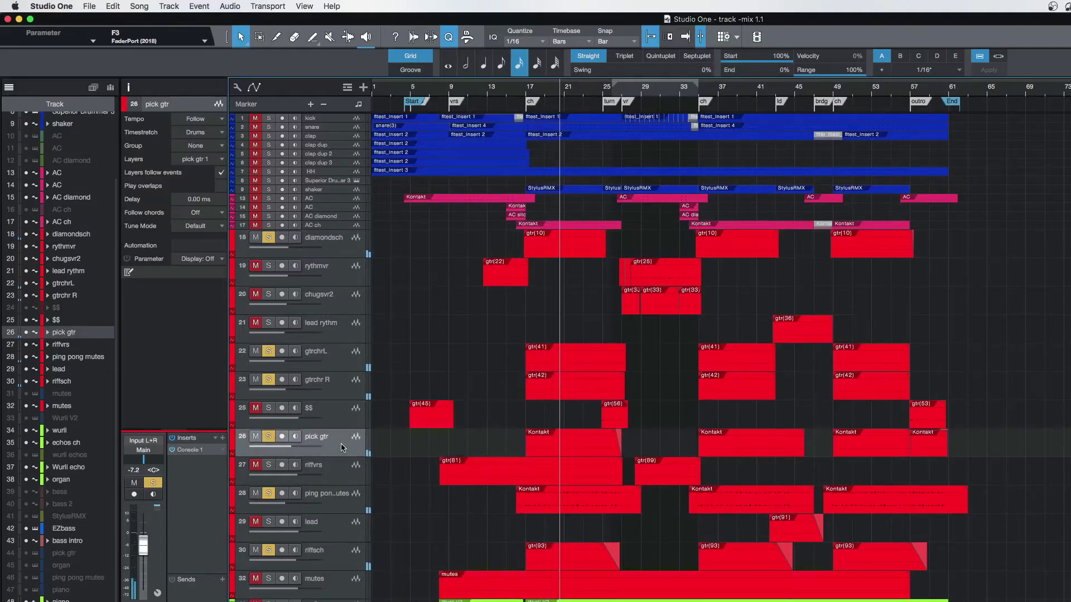
pyautogui.click(342, 479)
pyautogui.click(267, 465)
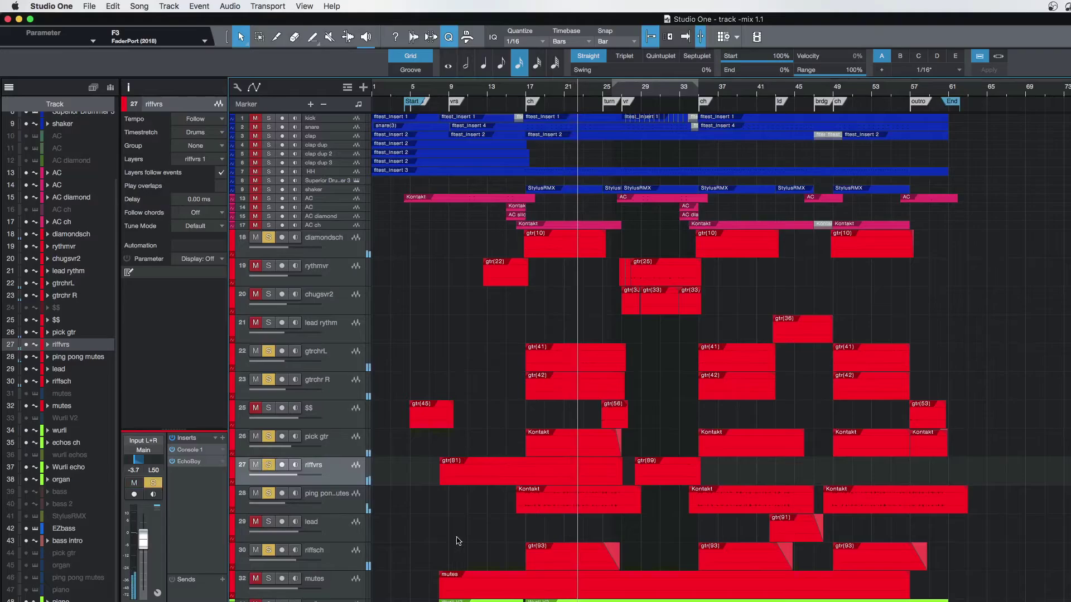
pyautogui.click(268, 579)
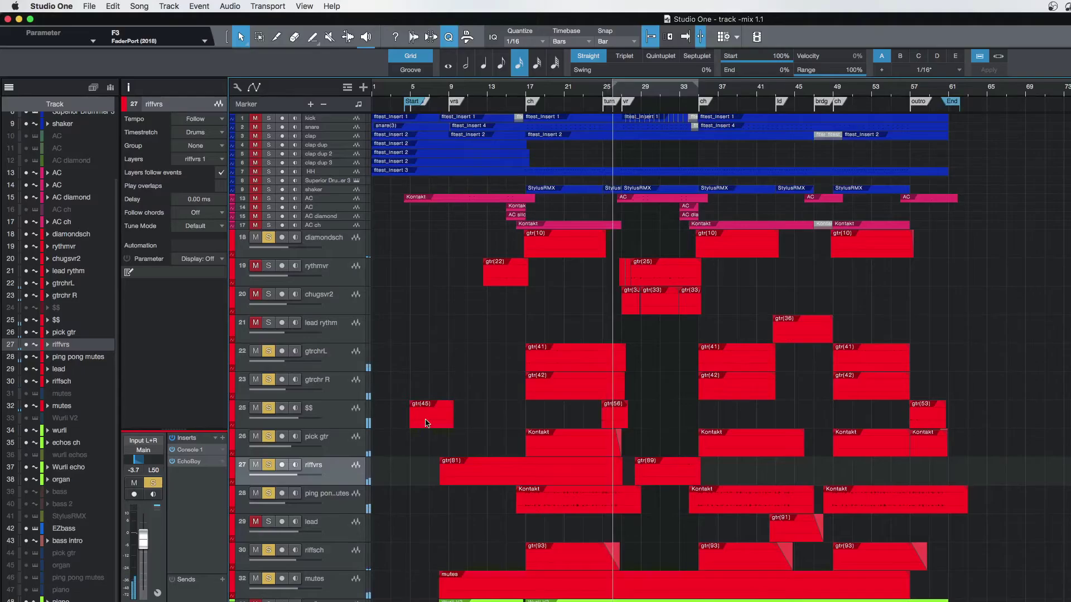
# Add the drum tracks to the solo: kick, snare, clap, the clap duplicates, HH and Superior Drummer
pyautogui.click(268, 117)
pyautogui.click(269, 127)
pyautogui.click(268, 135)
pyautogui.click(268, 144)
pyautogui.click(268, 153)
pyautogui.click(268, 162)
pyautogui.click(268, 172)
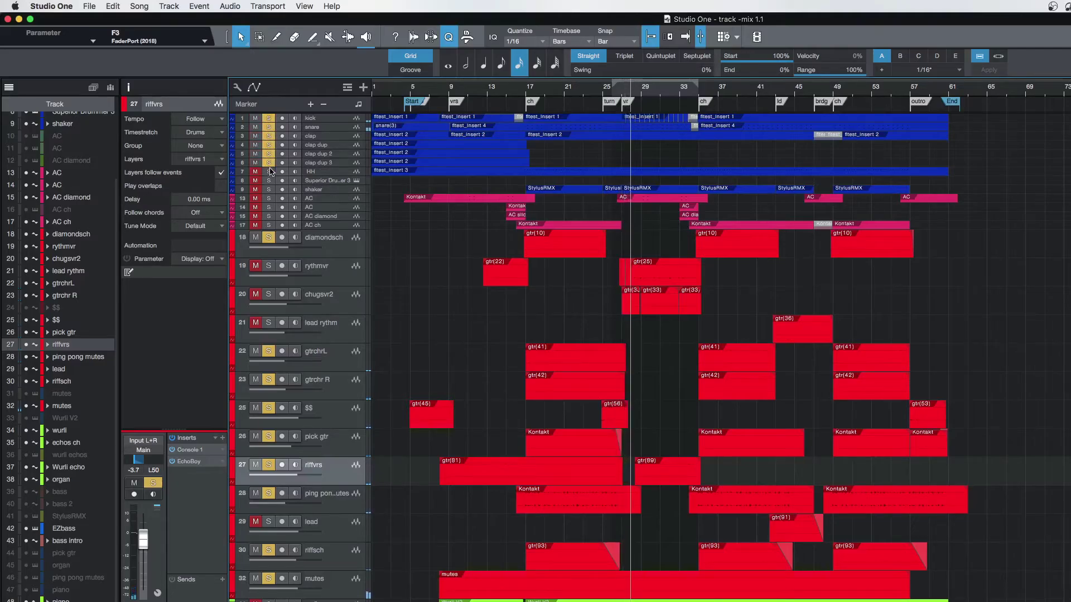
pyautogui.click(268, 180)
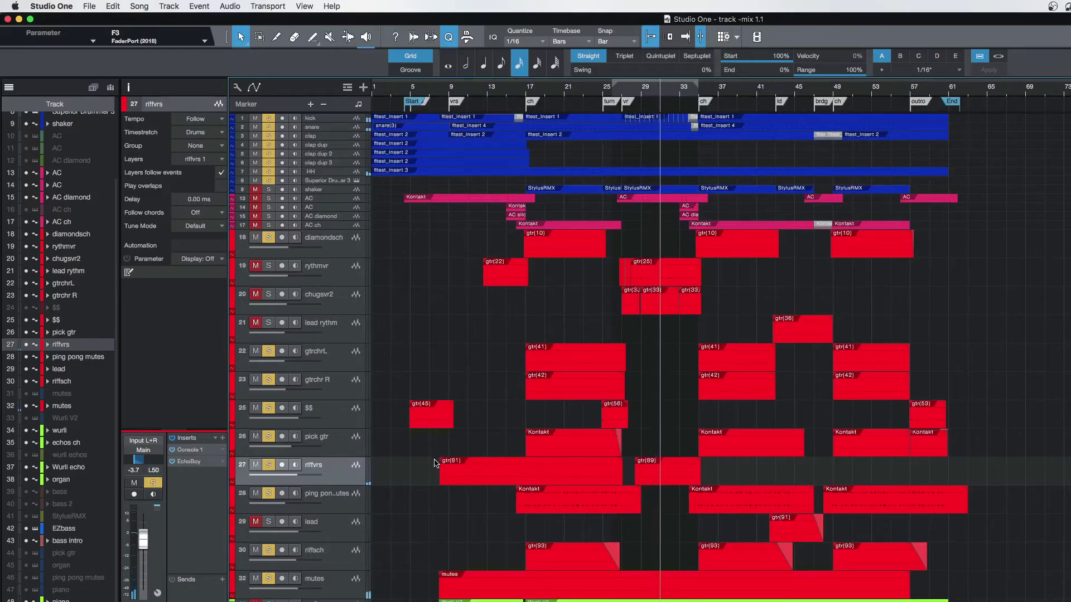
# Add chugsvr2, rythmvr, lead, lead rythm, shaker and AC ch to the soloed tracks
pyautogui.click(270, 297)
pyautogui.click(268, 266)
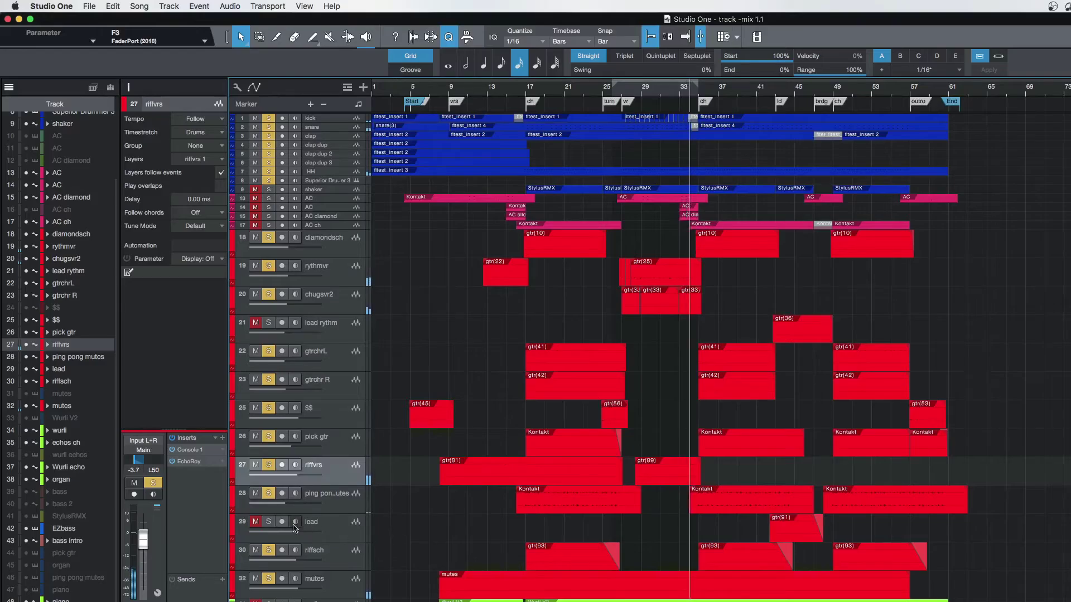
pyautogui.click(268, 522)
pyautogui.click(269, 323)
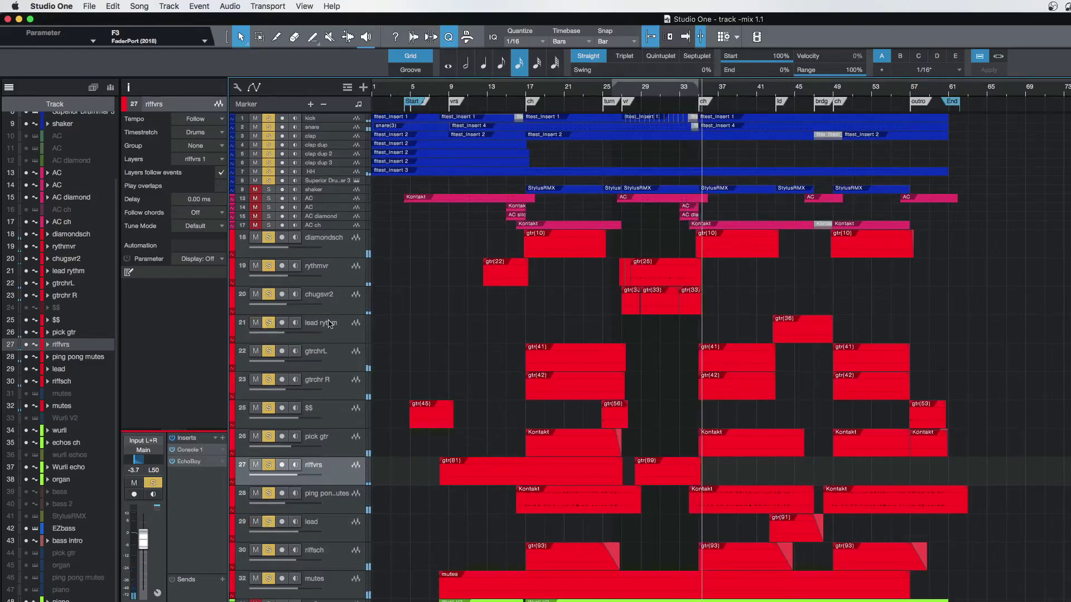
pyautogui.click(269, 225)
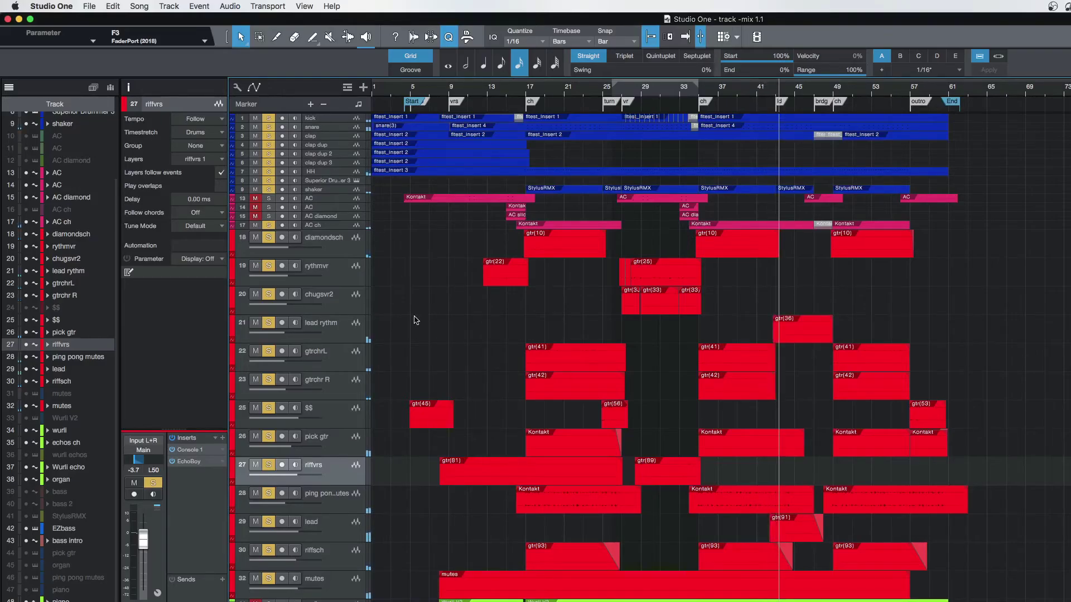
# Clear all solos and play the full mix from about bar 4, viewing the mixer console briefly
pyautogui.click(267, 266)
pyautogui.click(268, 266)
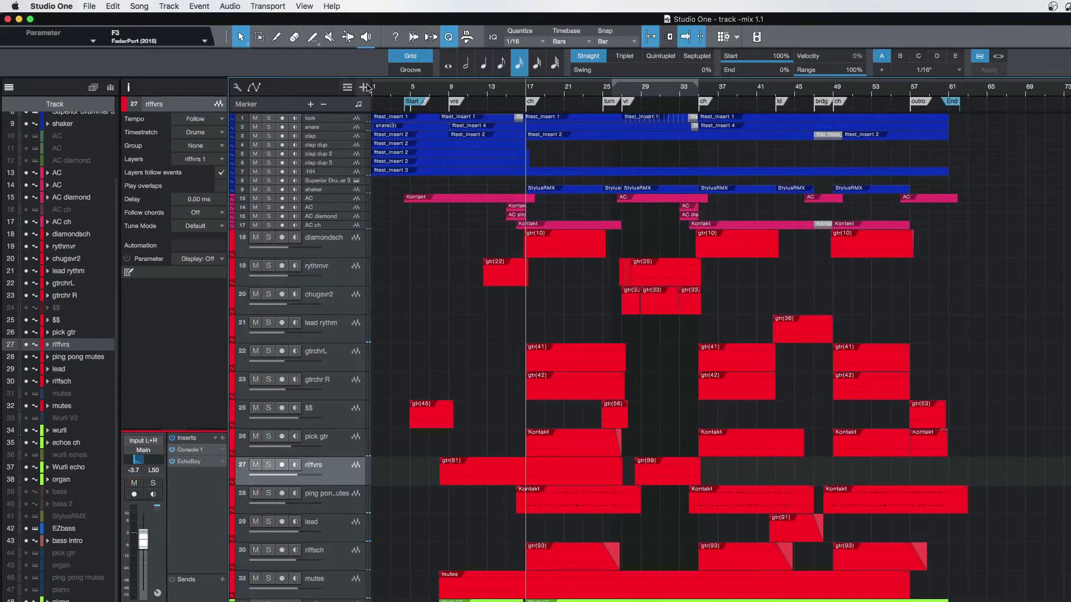
pyautogui.click(401, 94)
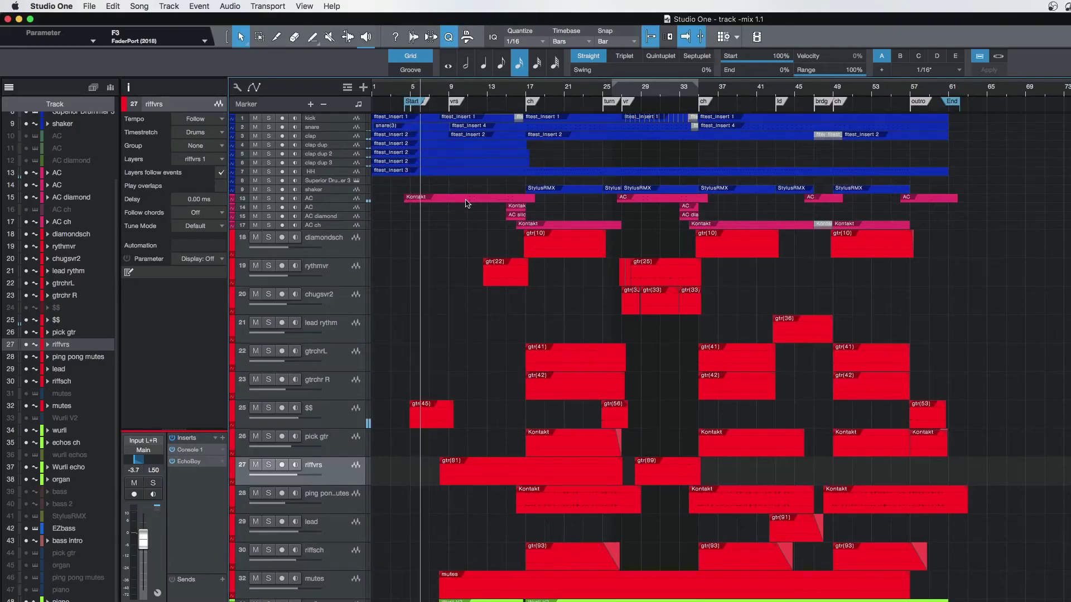
pyautogui.press('F3')
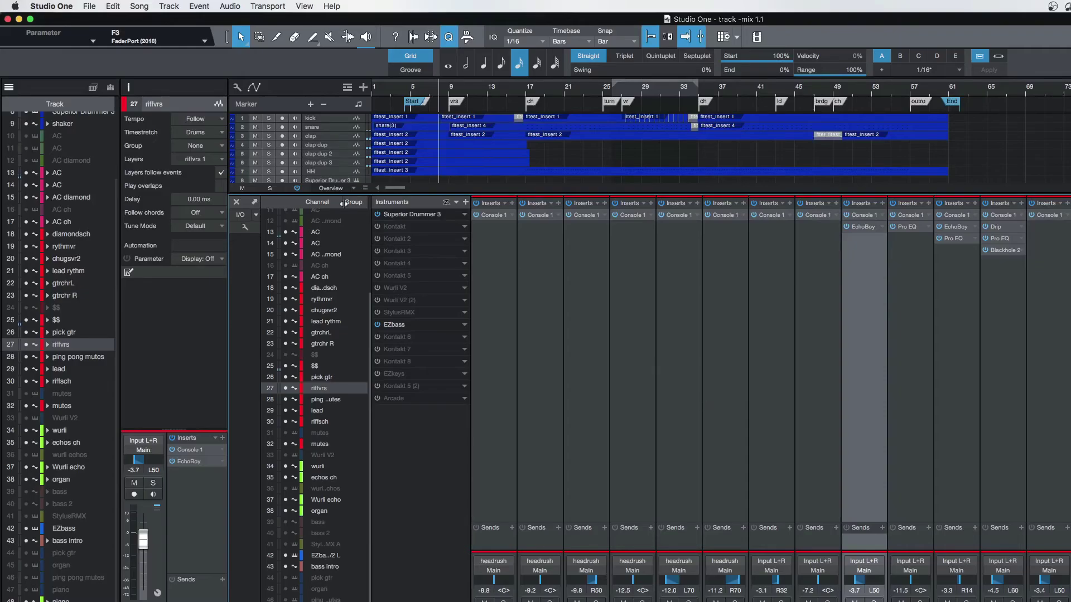
pyautogui.click(237, 202)
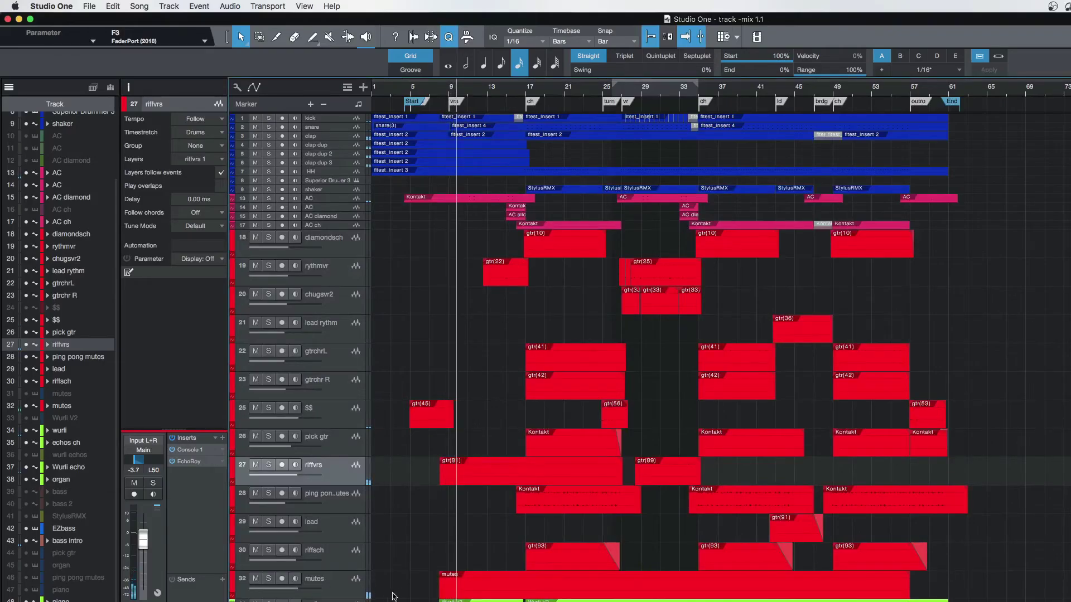
# Audition the mandoch track soloed and back in the mix, and view the Main output channel in the mixer console
pyautogui.scroll(-1, 333, 590)
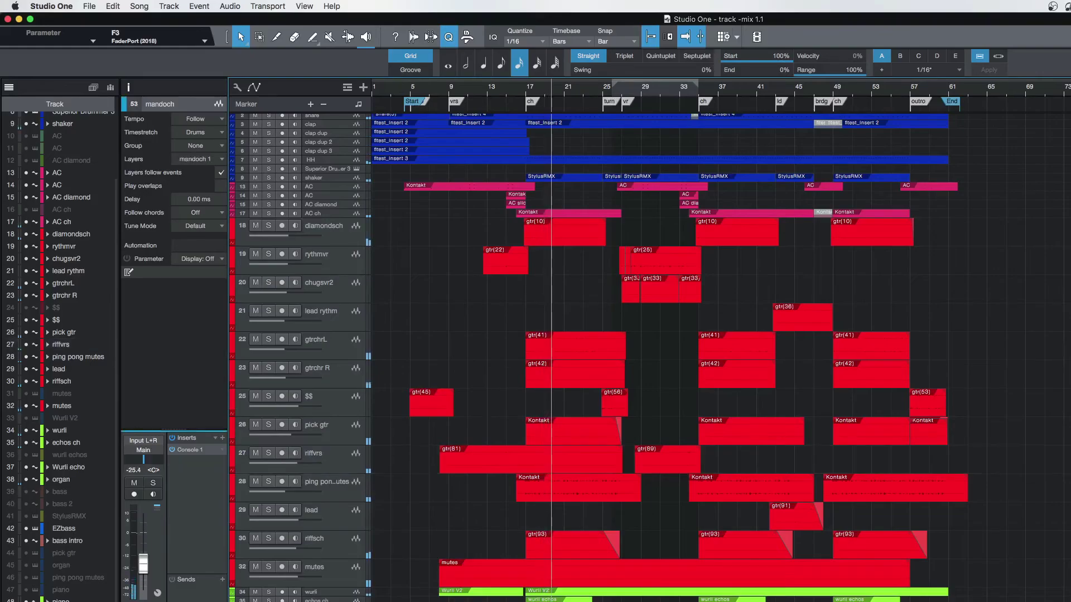
pyautogui.press('s')
pyautogui.press('s')
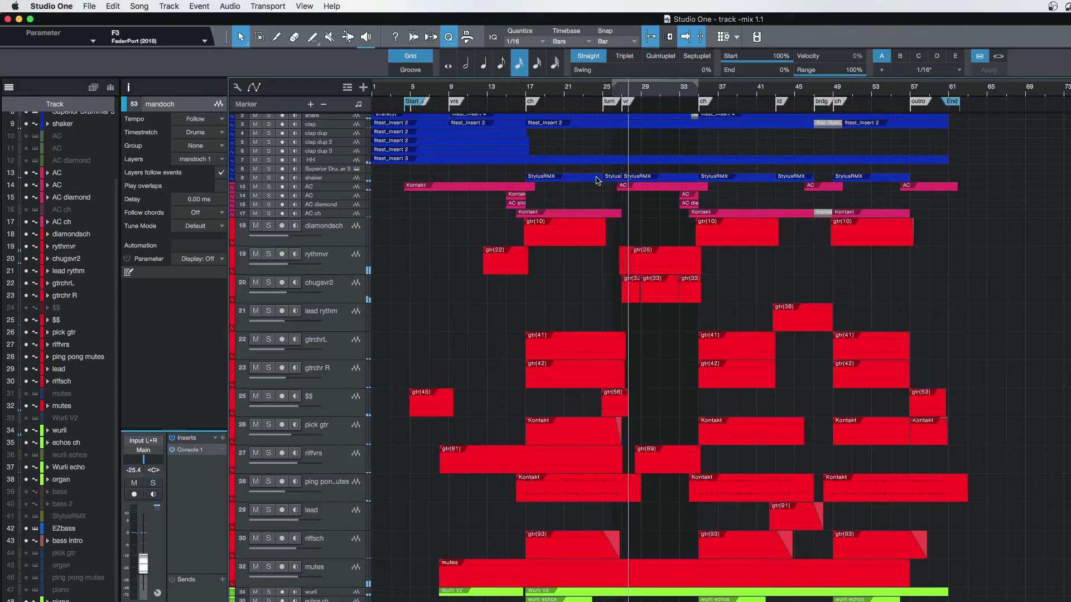
pyautogui.press('F3')
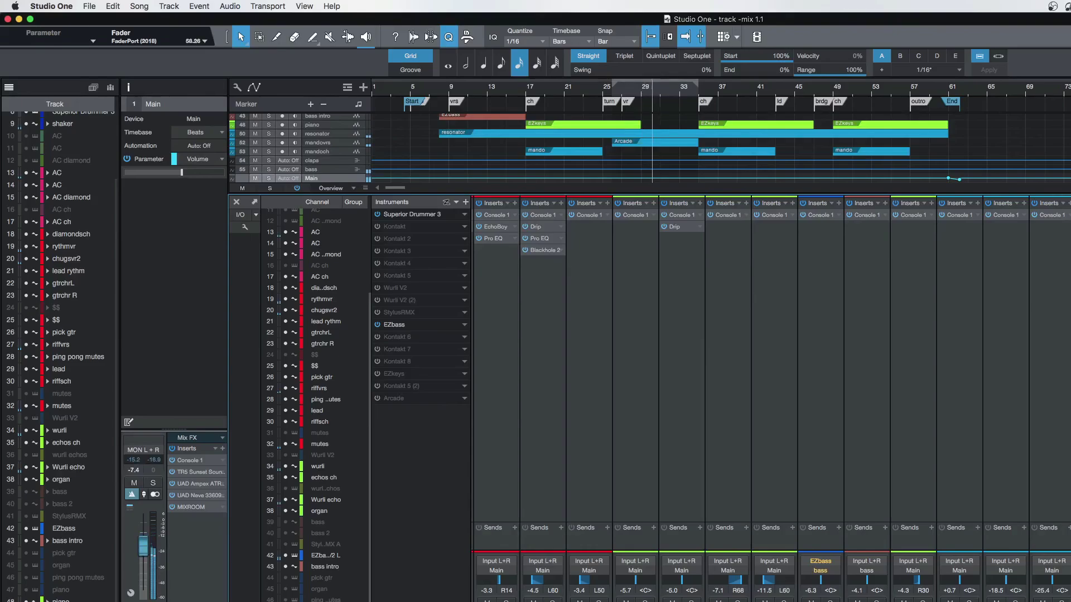
pyautogui.click(237, 202)
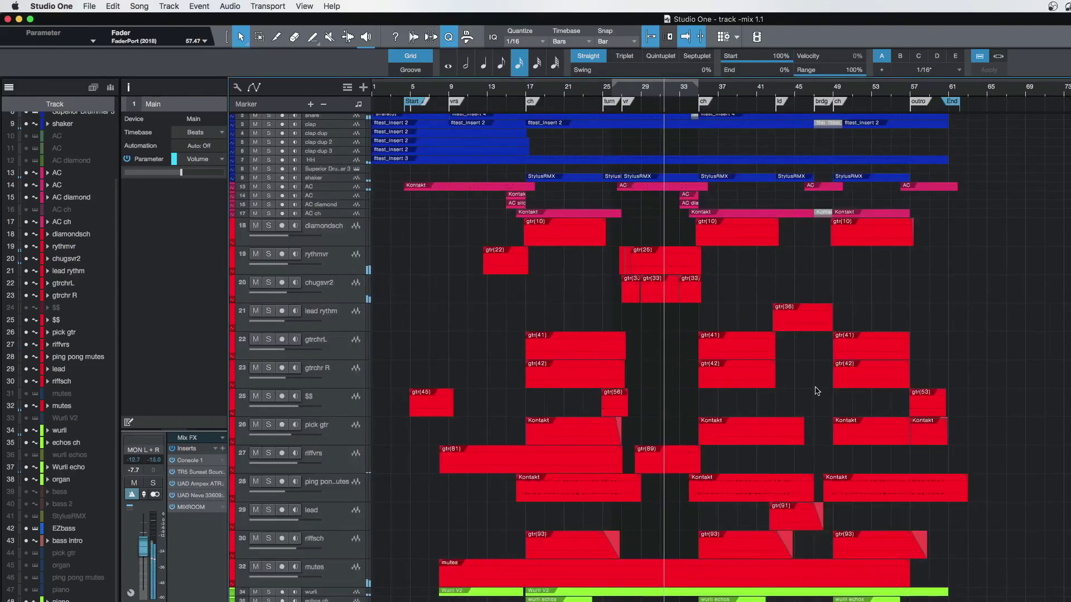